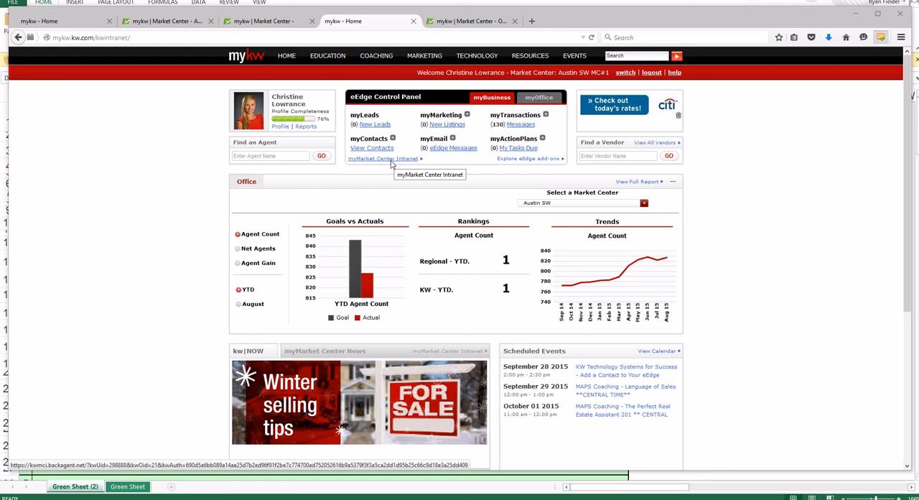
- Browse the market center's office documents, expand the Linda Folder and look through its files for the greensheet
click(442, 23)
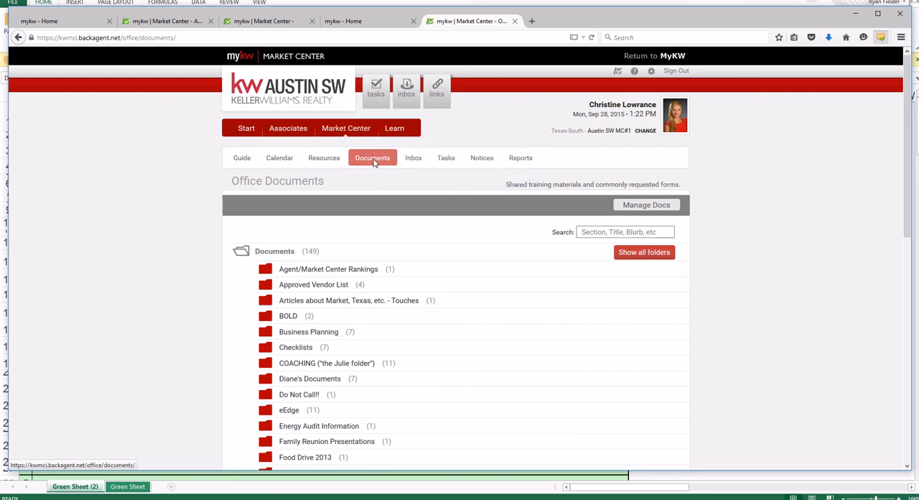
scroll(421, 277, down, 3)
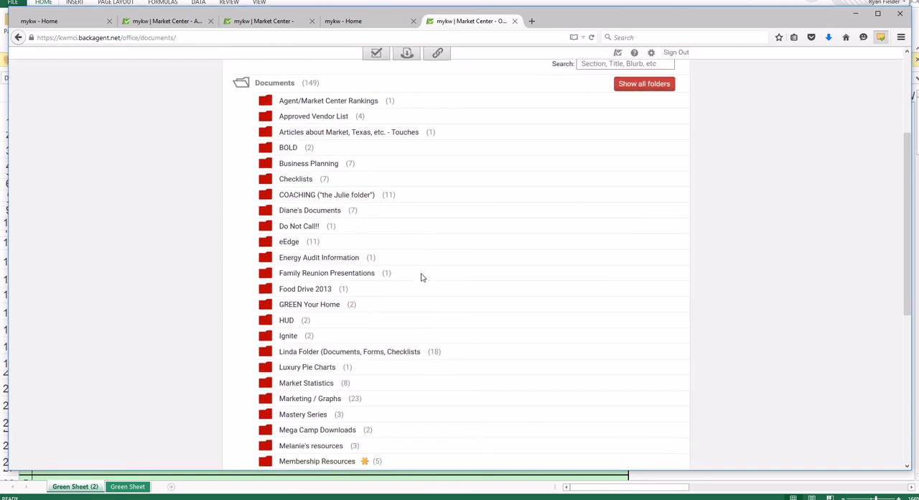
scroll(409, 244, down, 1)
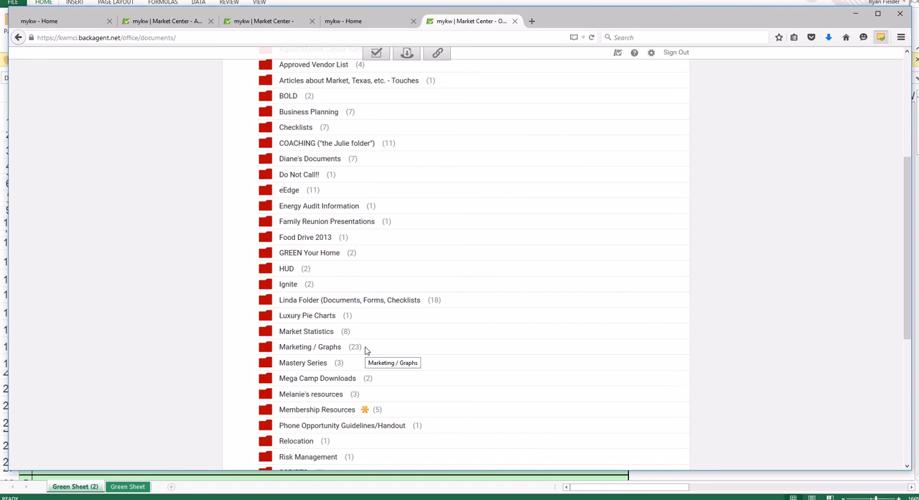
scroll(365, 350, up, 3)
scroll(318, 225, down, 3)
click(324, 301)
scroll(455, 281, down, 4)
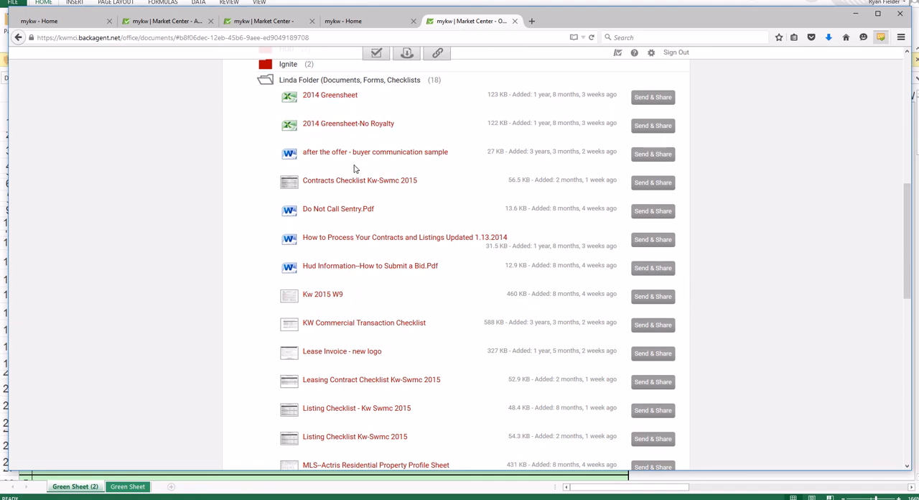
scroll(359, 208, down, 2)
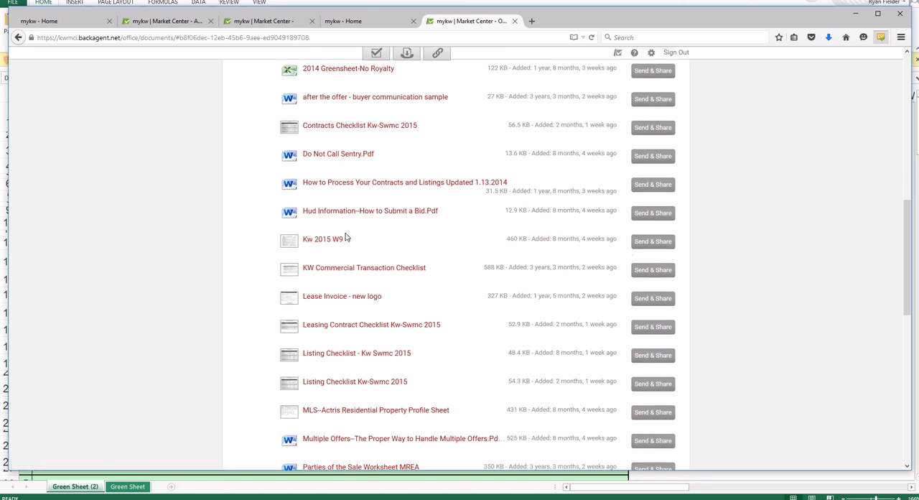
scroll(419, 242, down, 4)
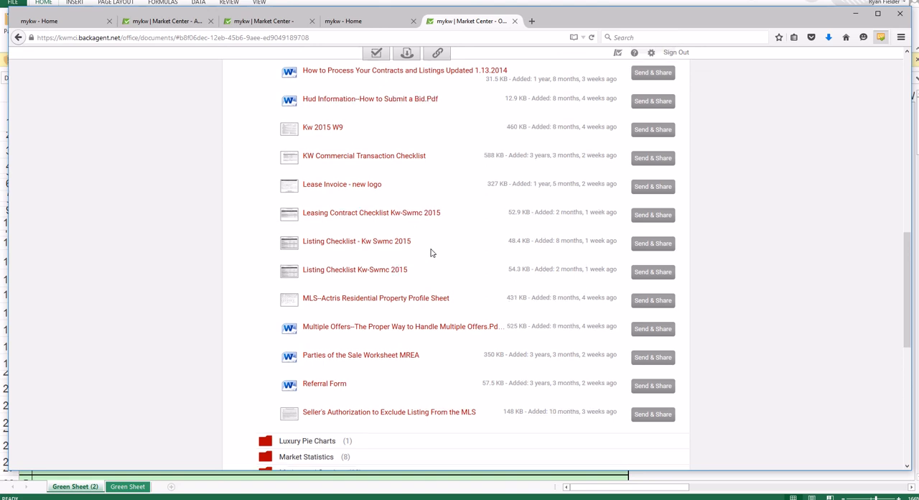
scroll(429, 280, down, 1)
scroll(429, 292, up, 12)
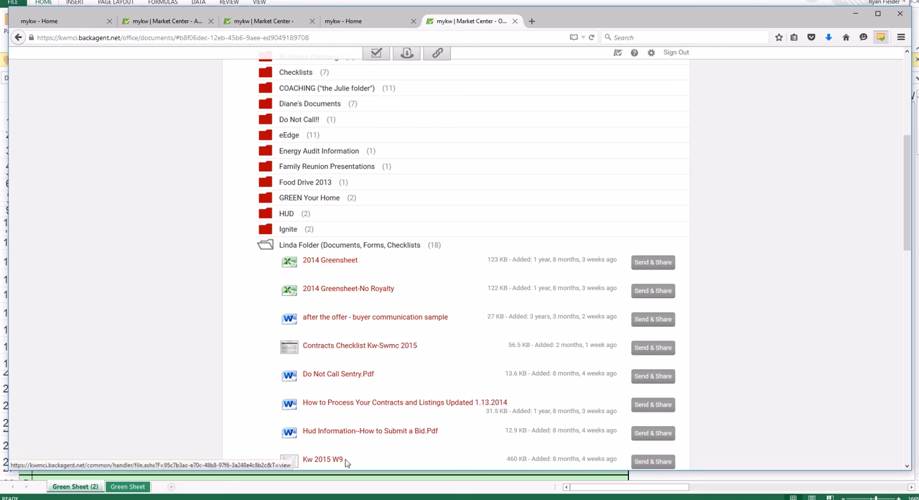
- Switch to the greensheet workbook in Excel, enable its content, and fill in Submitted by with "Your Name - Assistant"
click(344, 491)
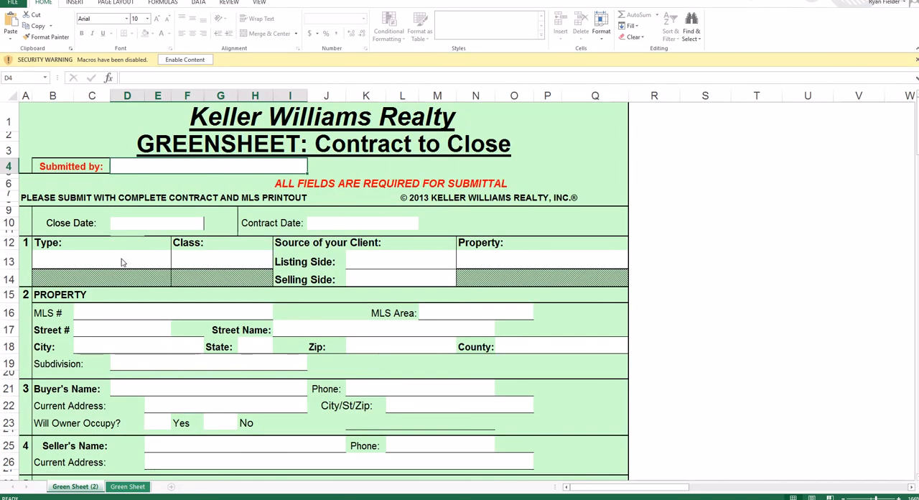
click(185, 60)
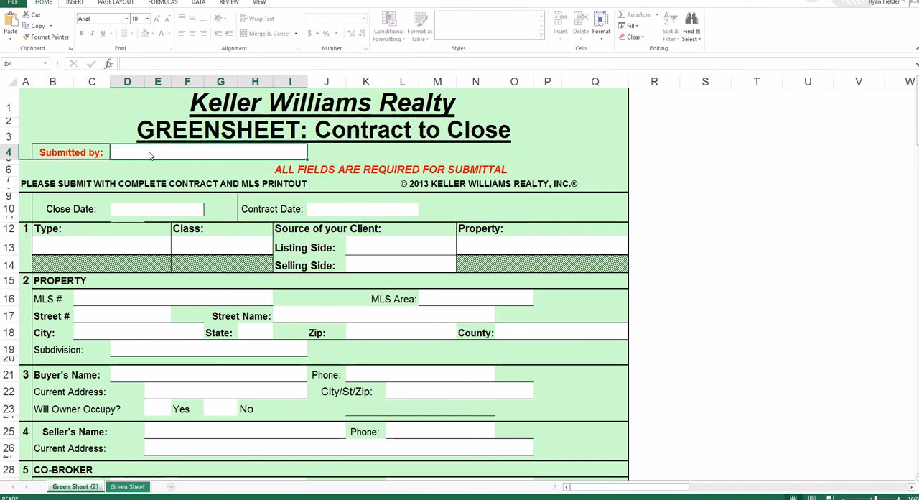
text(Your)
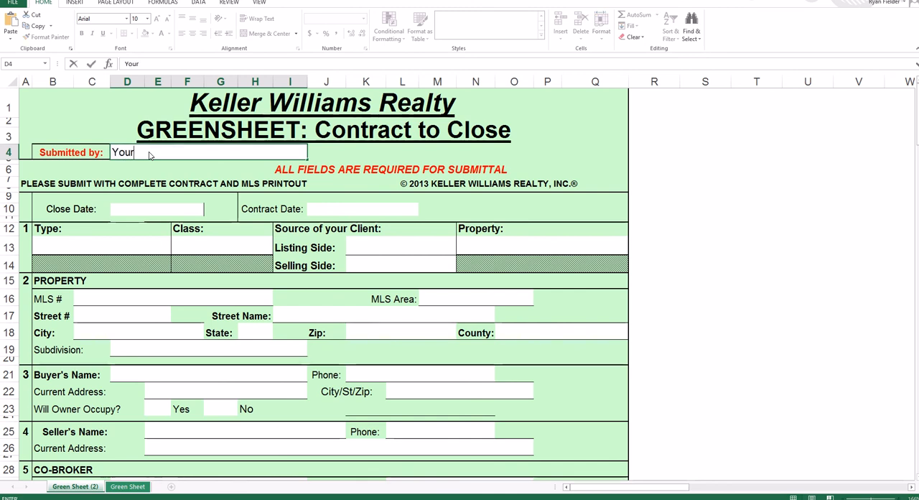
text( Name - Assistant)
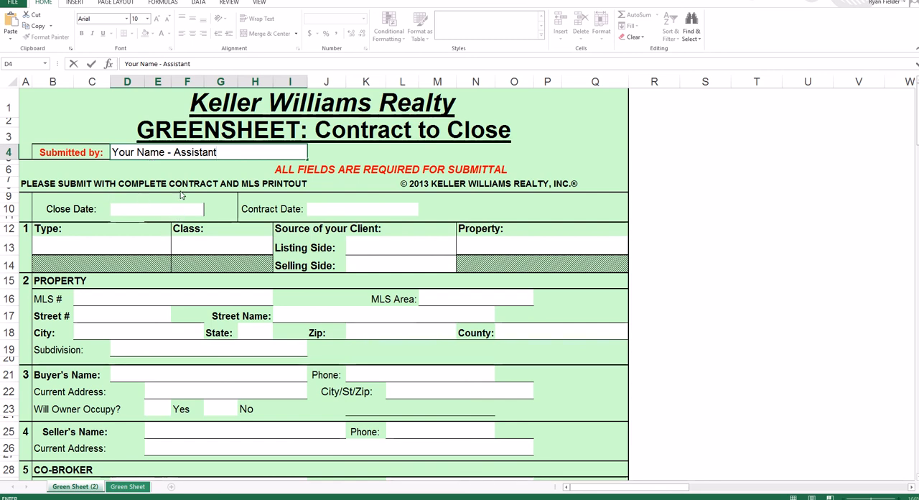
- Try to enter 9.28.15 as the close date
click(170, 213)
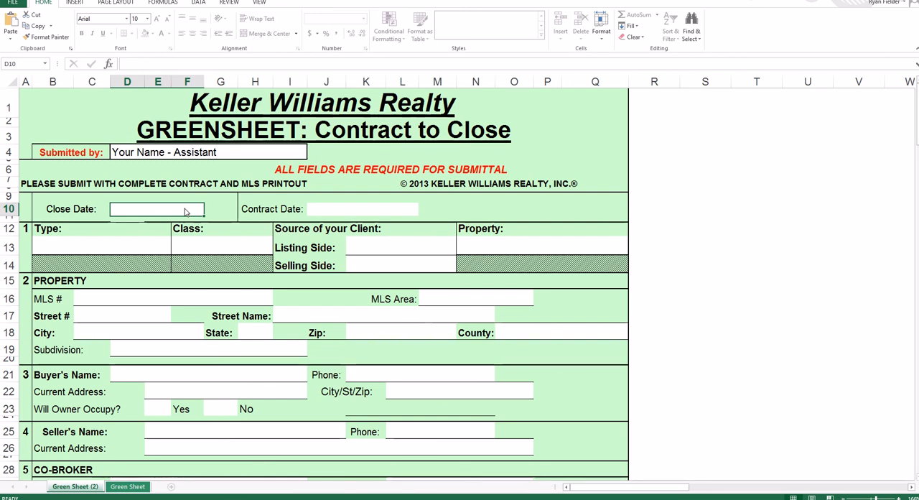
text(9.)
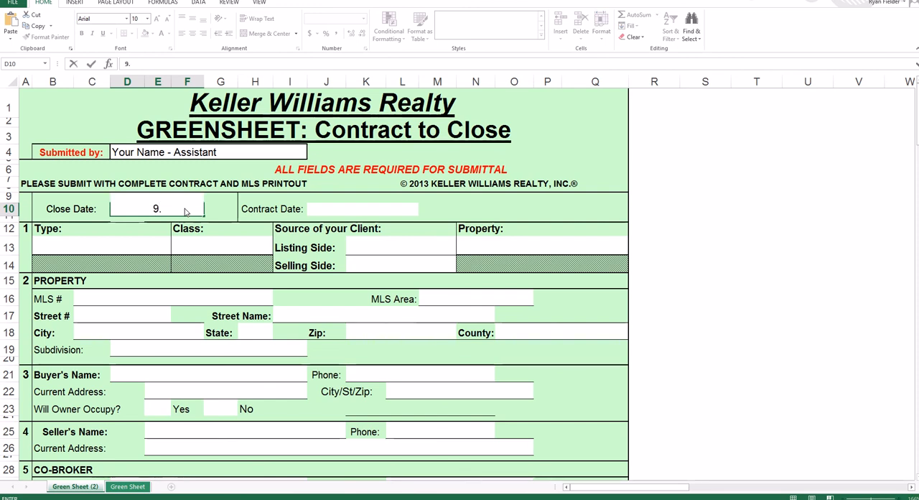
text(28.15)
click(353, 209)
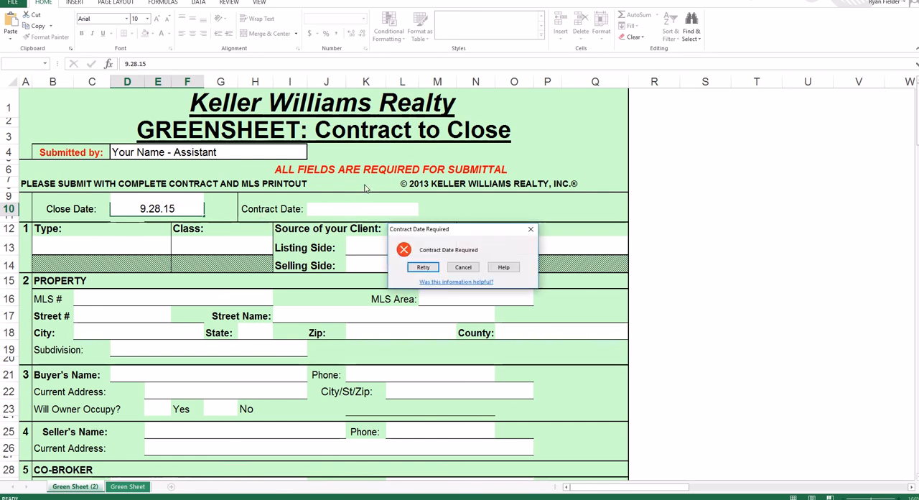
click(463, 266)
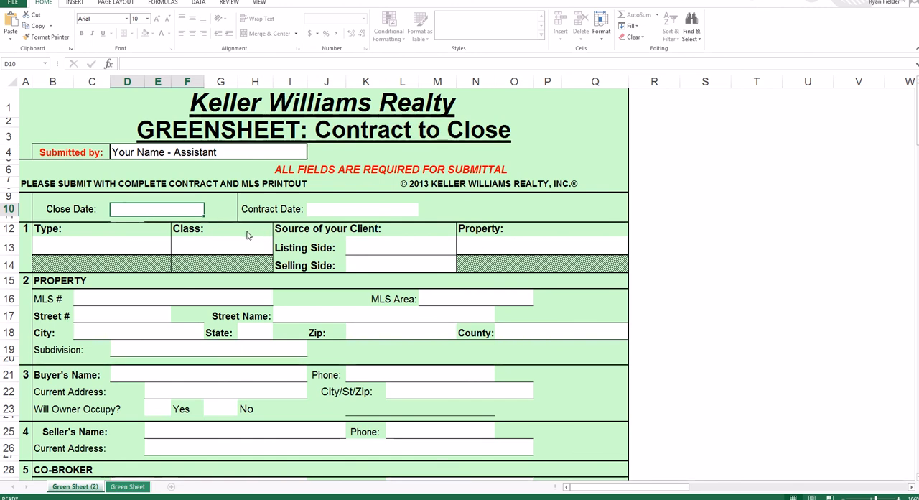
- Enter 9/27/15 as the close date and 9/15/15 as the contract date
text(9/)
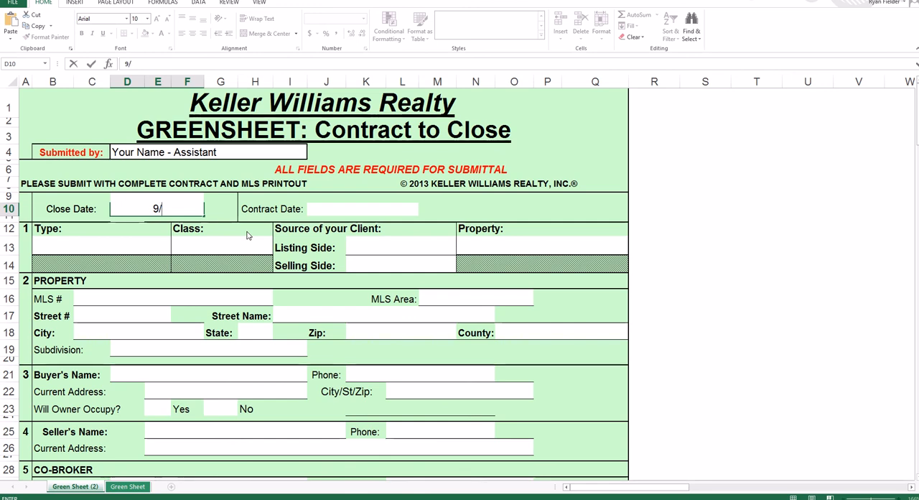
text(27/15)
click(349, 210)
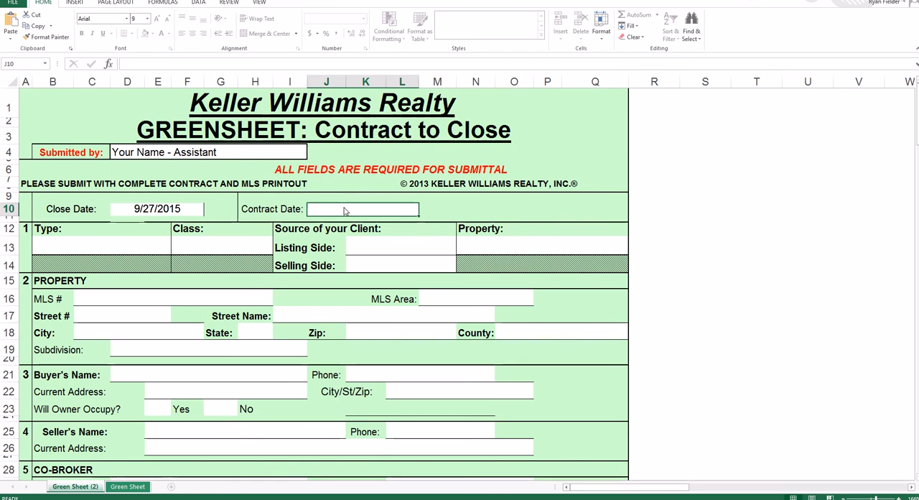
text(9/)
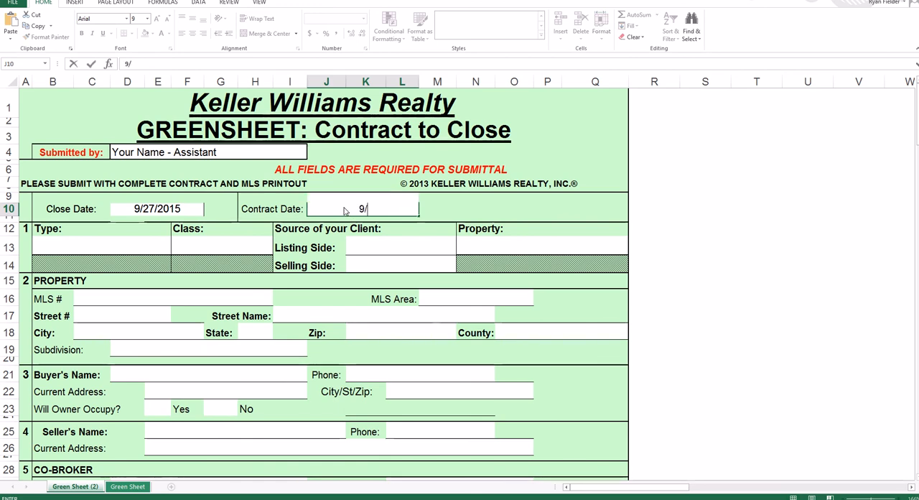
text(15/15)
- In section 1, set the type to Listing - Seller/Landlord and the class to Property
click(116, 251)
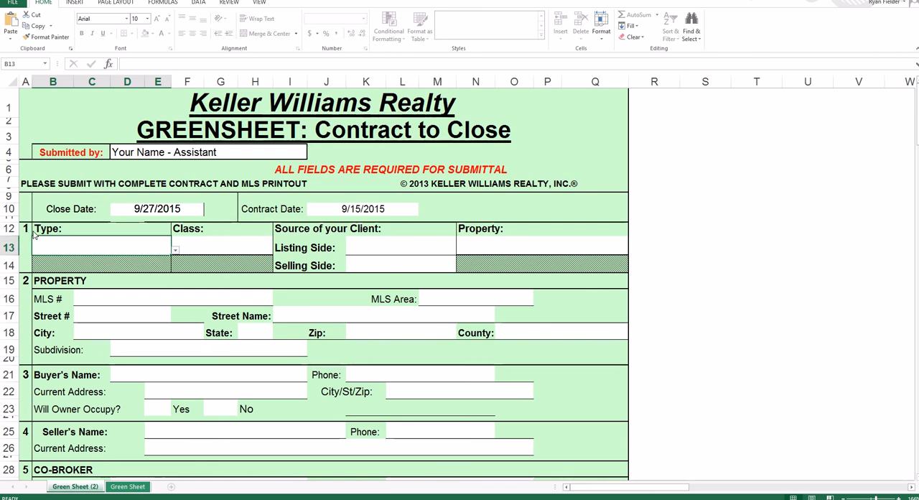
click(174, 251)
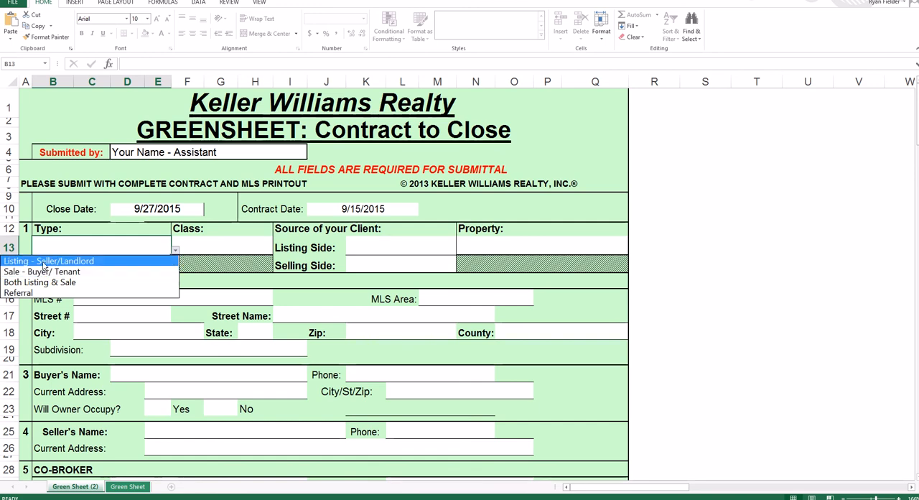
click(45, 261)
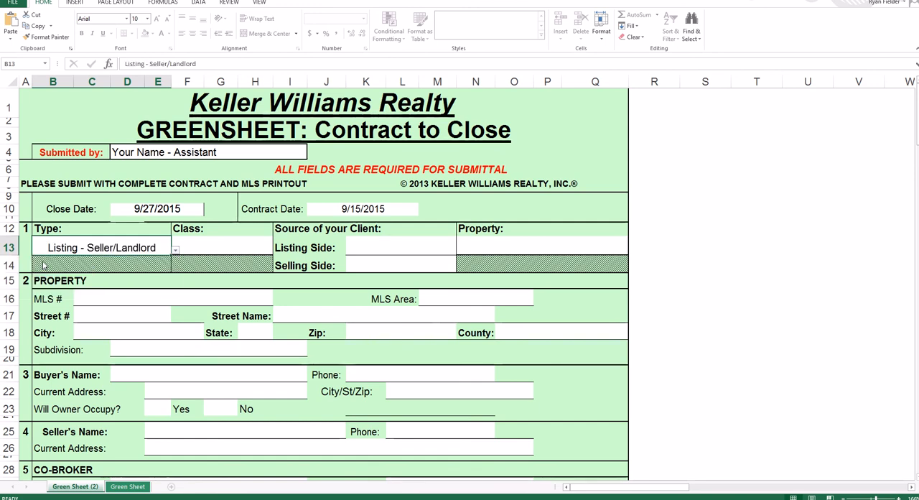
click(212, 251)
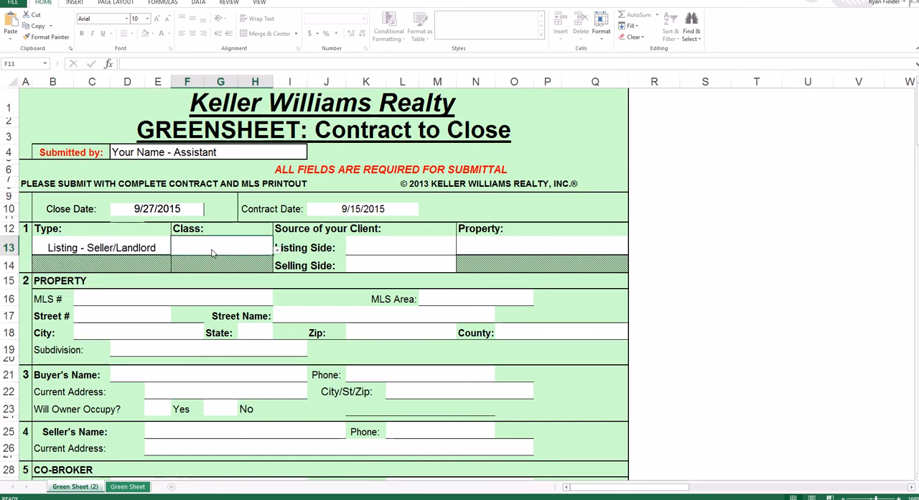
click(277, 253)
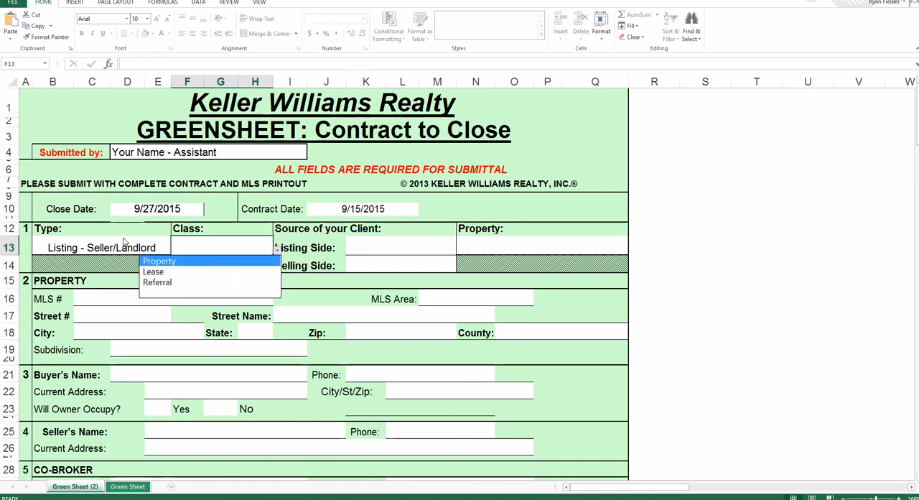
click(156, 263)
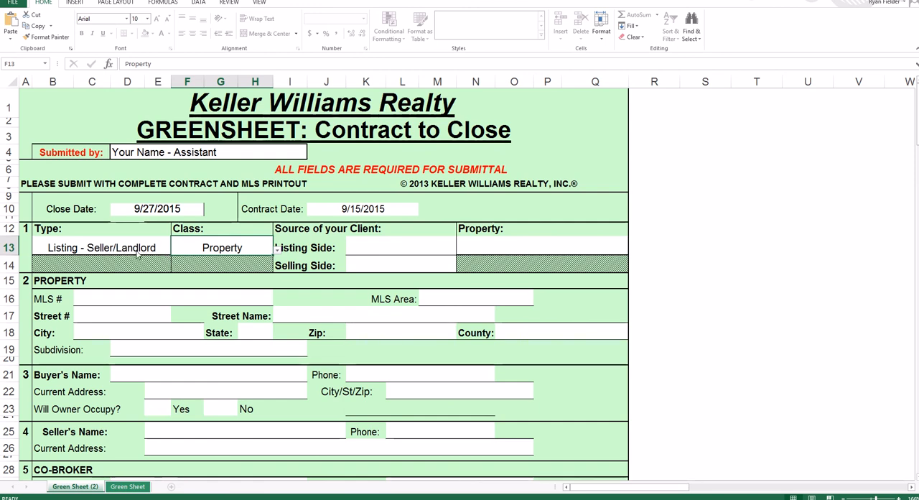
- Set the listing-side client source to (F) Farming and the property kind to (R) Resale
click(421, 252)
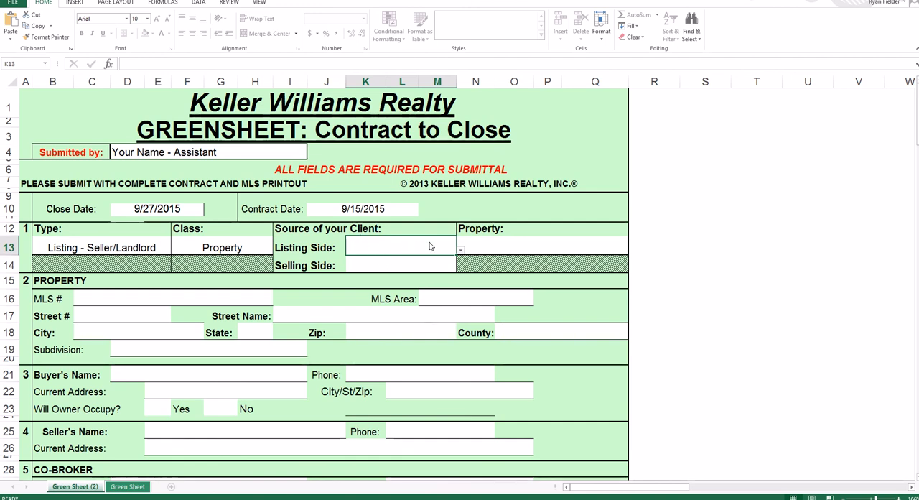
click(460, 251)
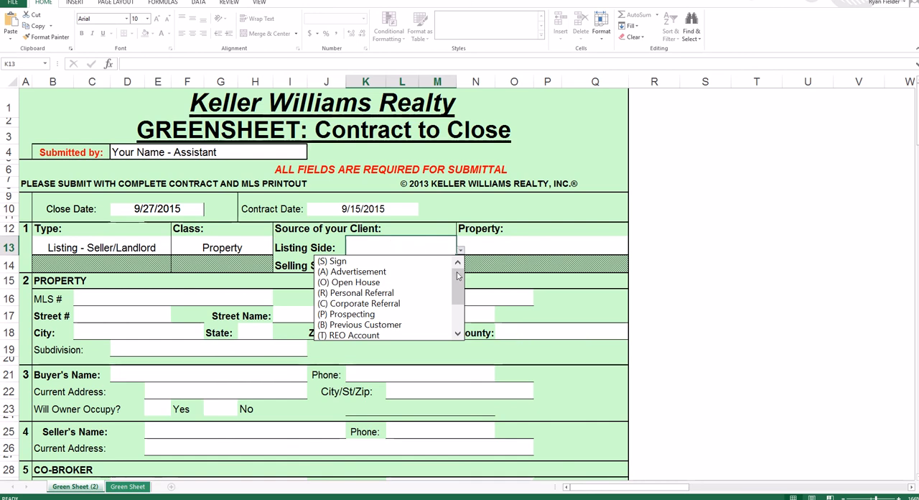
drag(457, 276, 454, 304)
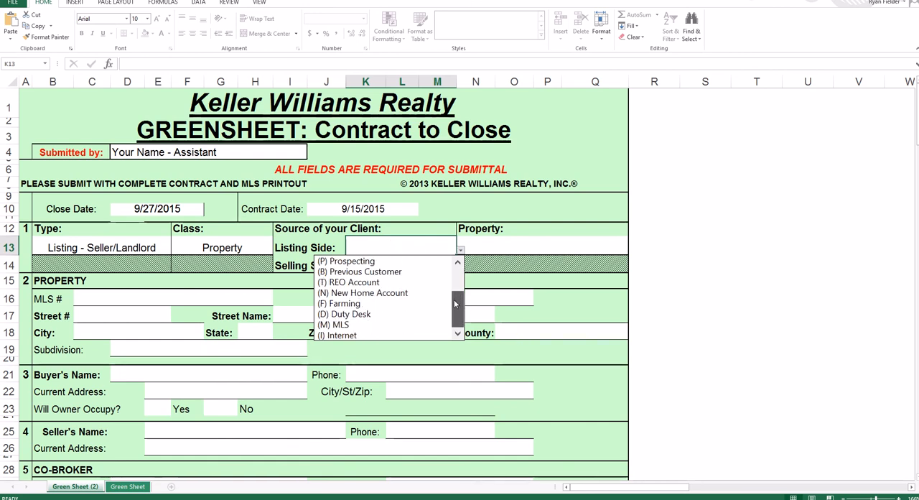
click(364, 304)
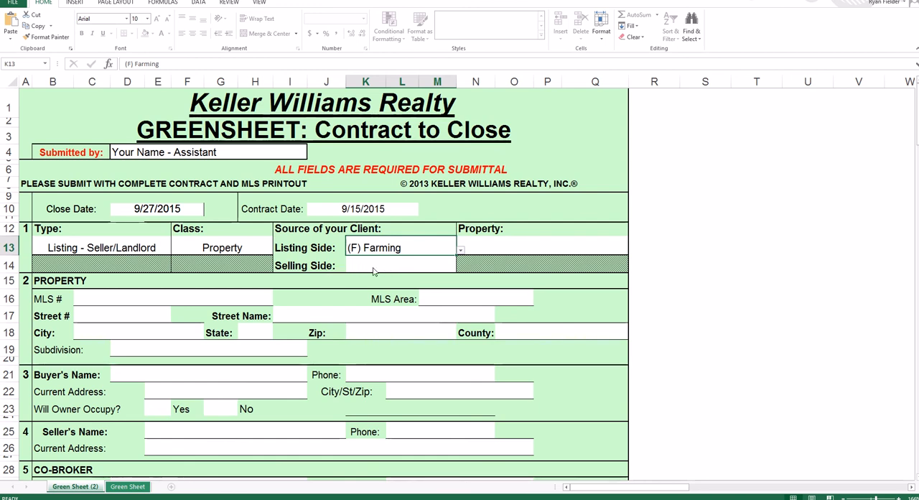
click(502, 247)
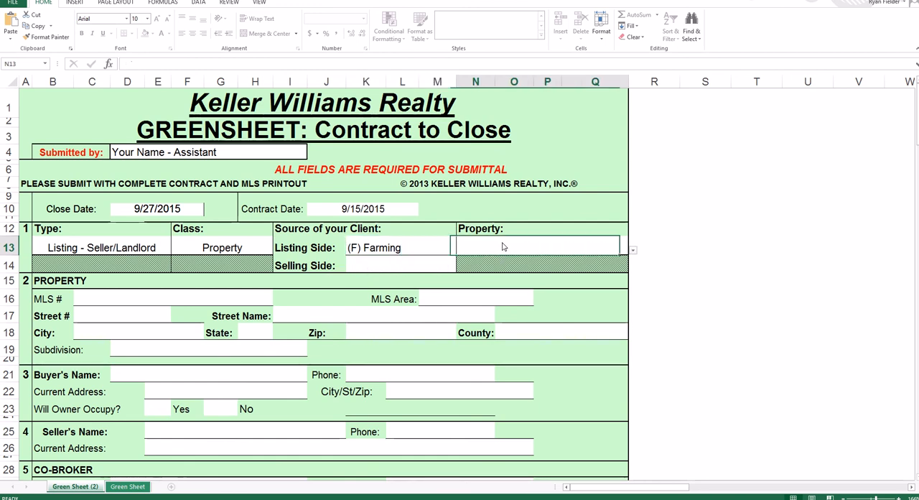
click(633, 250)
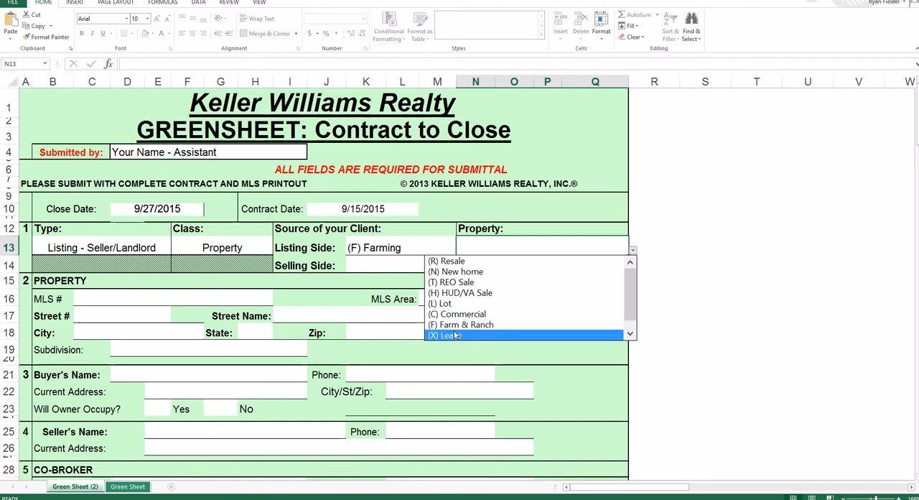
click(487, 261)
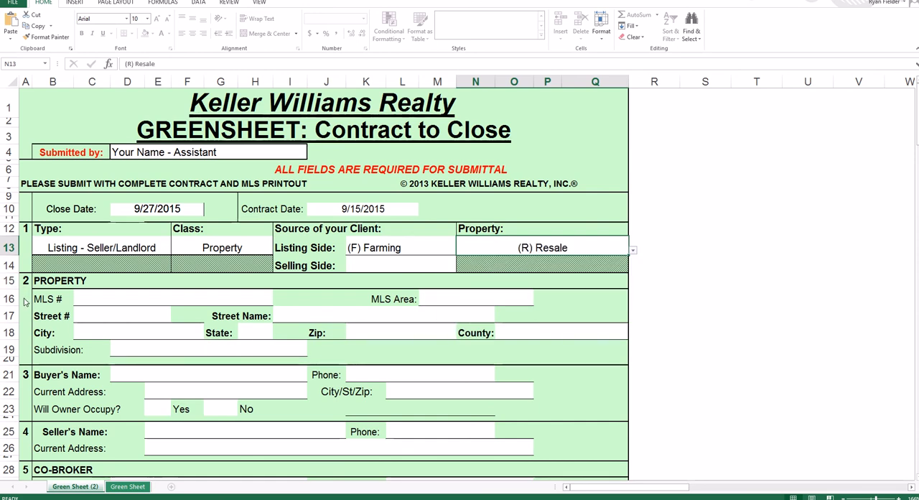
- Enter 7586942 as the MLS number in the property section
scroll(36, 280, down, 2)
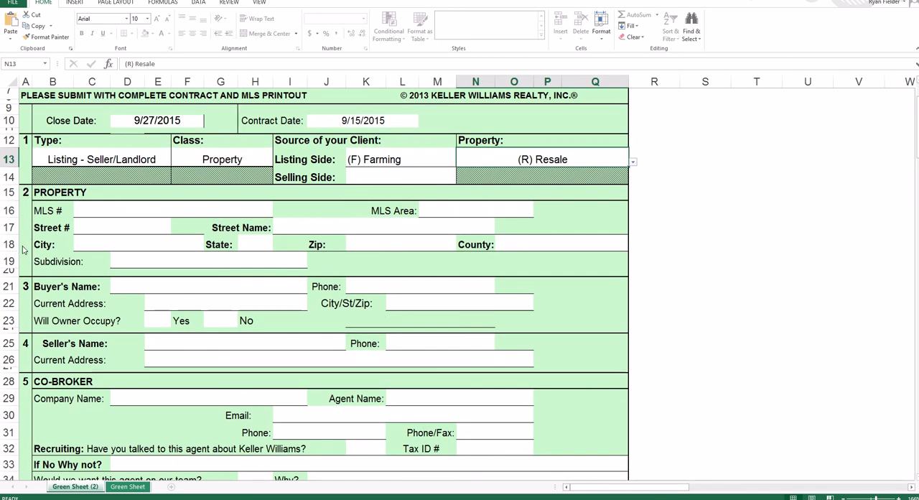
click(94, 214)
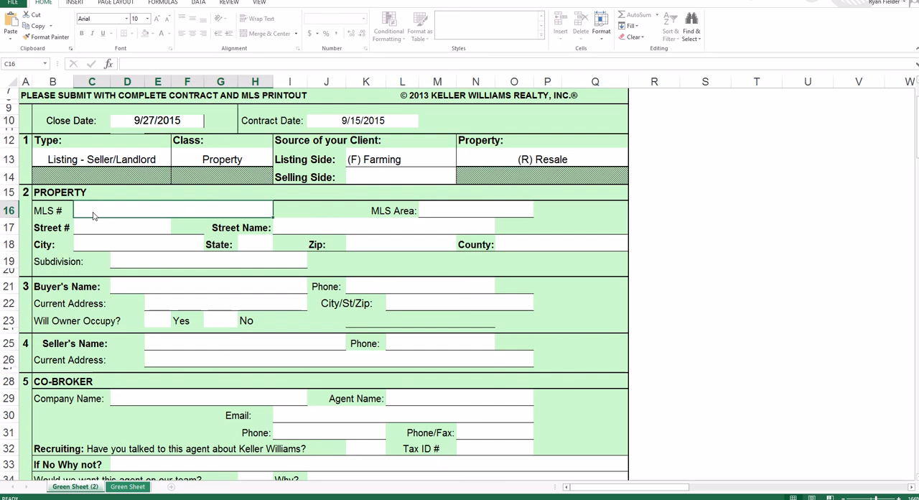
text(7586942)
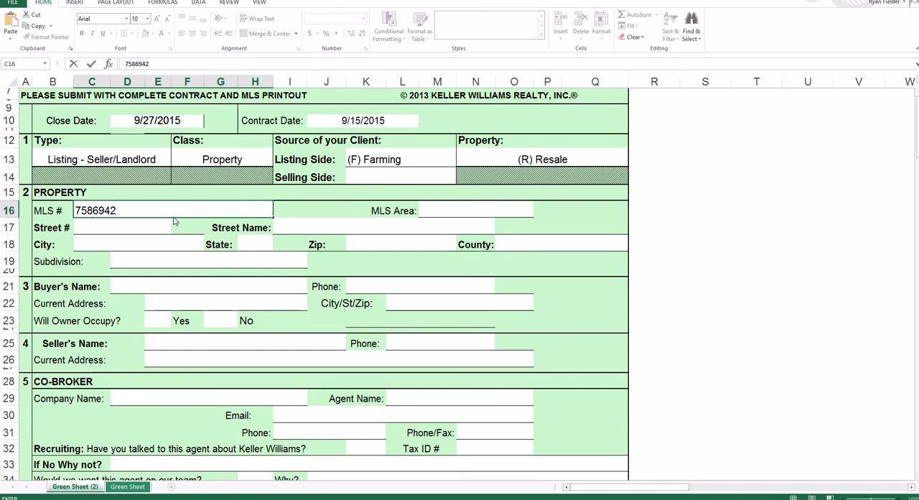
- Replace the MLS number with "Not listed in MLS" and enter HW as the MLS area
drag(141, 211, 52, 210)
text(Not)
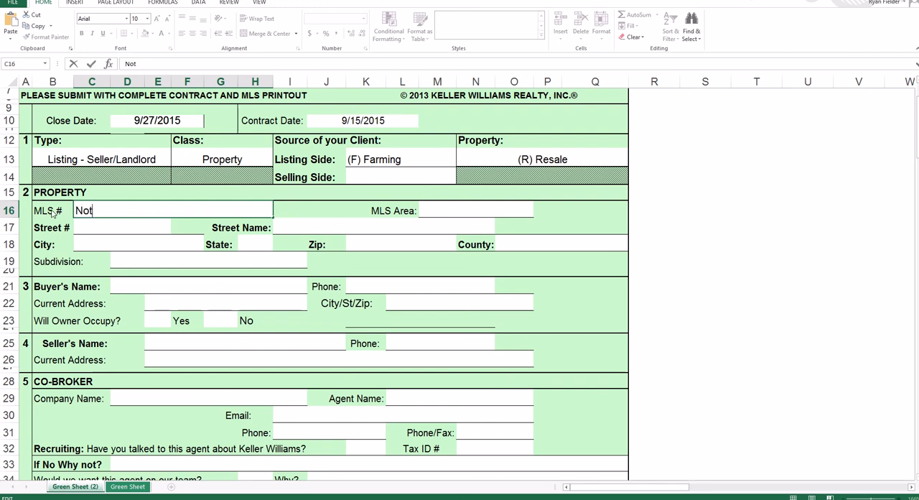
text( listed in MLS)
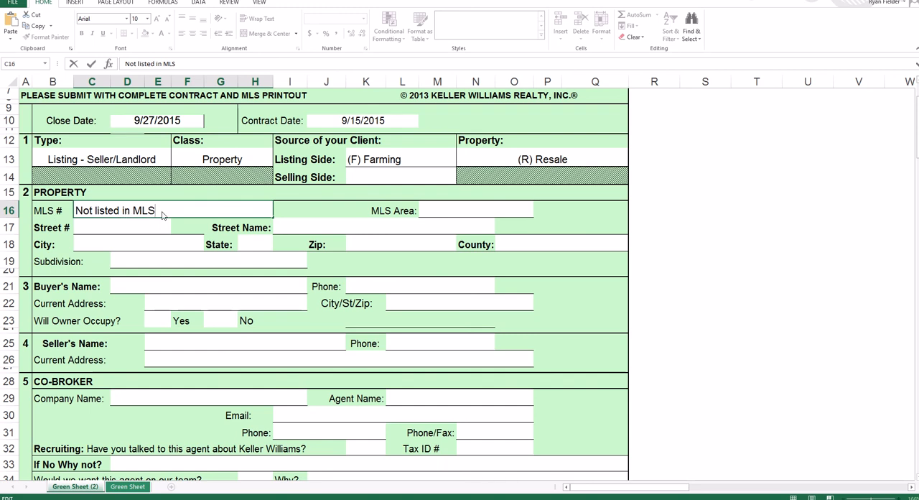
click(452, 212)
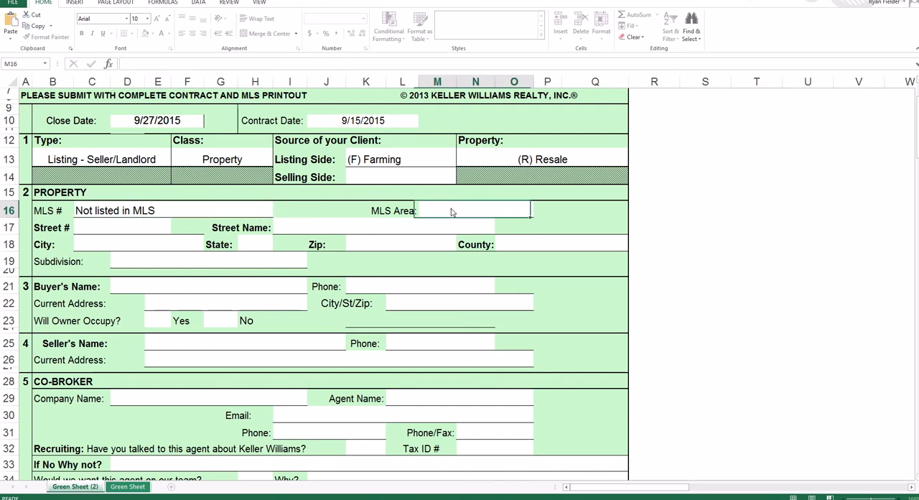
text(HW)
- Fill in the property's street number and street name in section 2
click(141, 230)
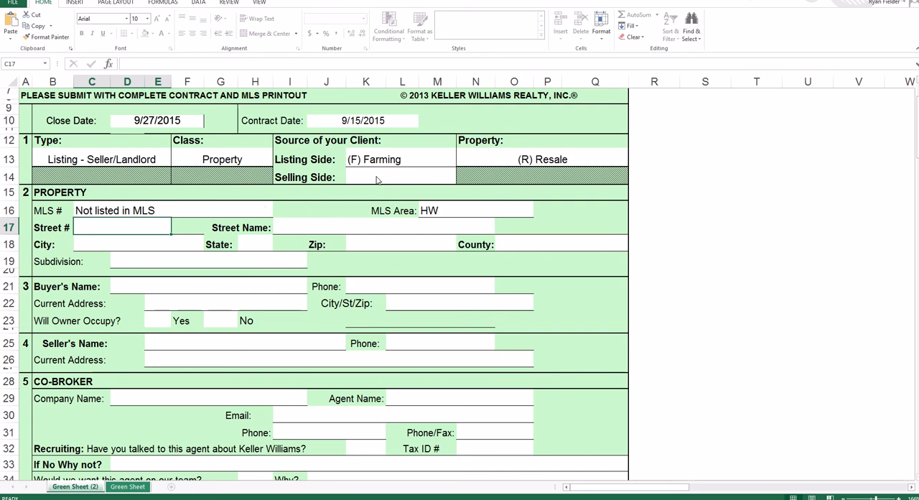
key(Tab)
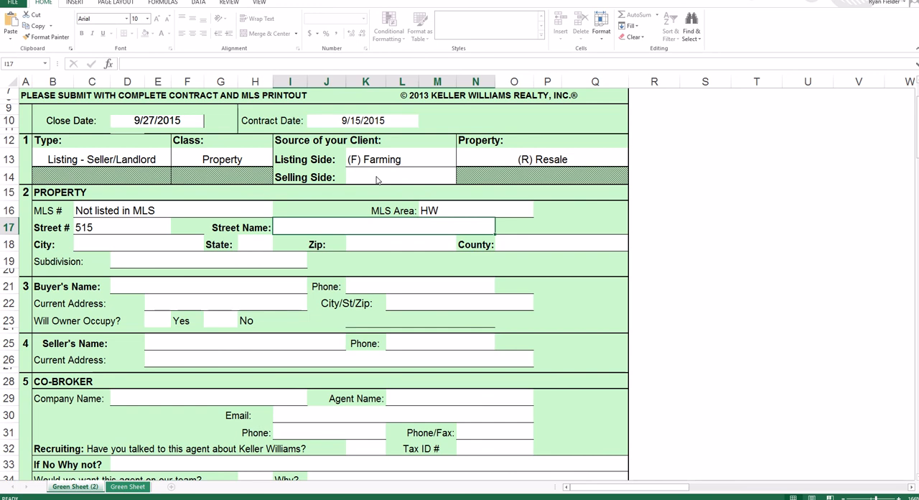
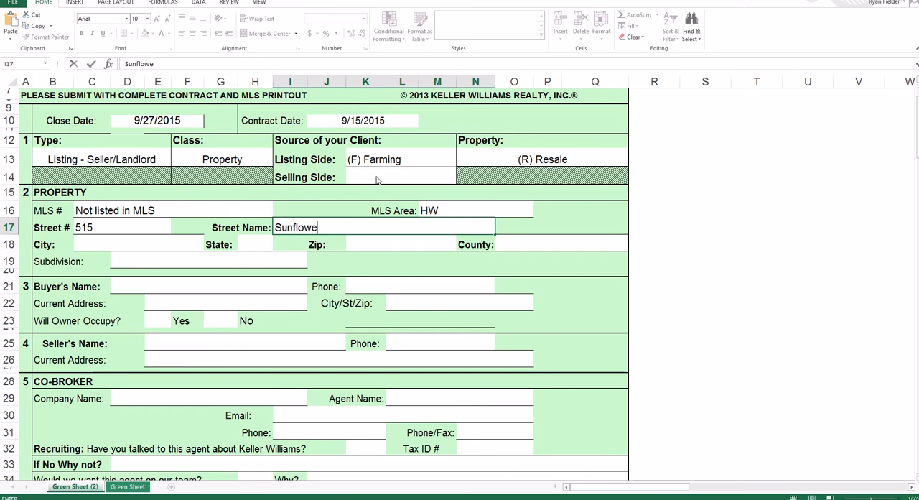
key(Return)
- Fill in the property's city, state and zip code, and enter Travis as the county
text(Austin)
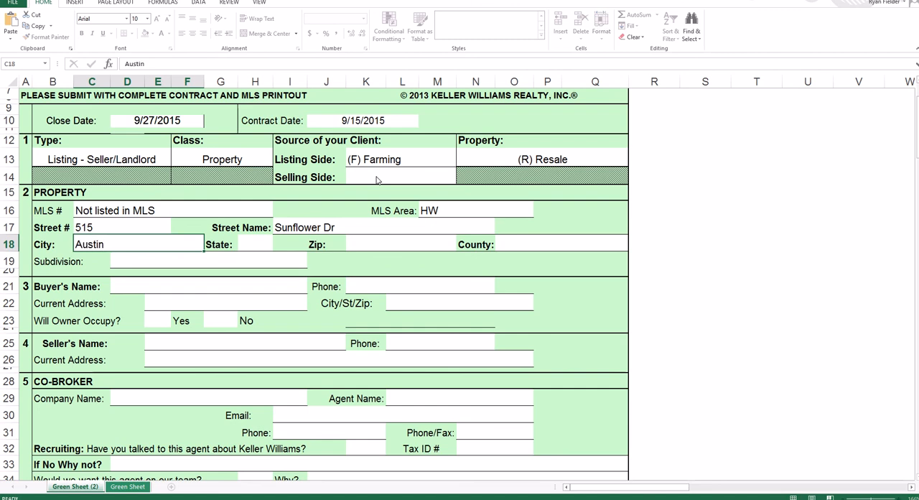
key(Tab)
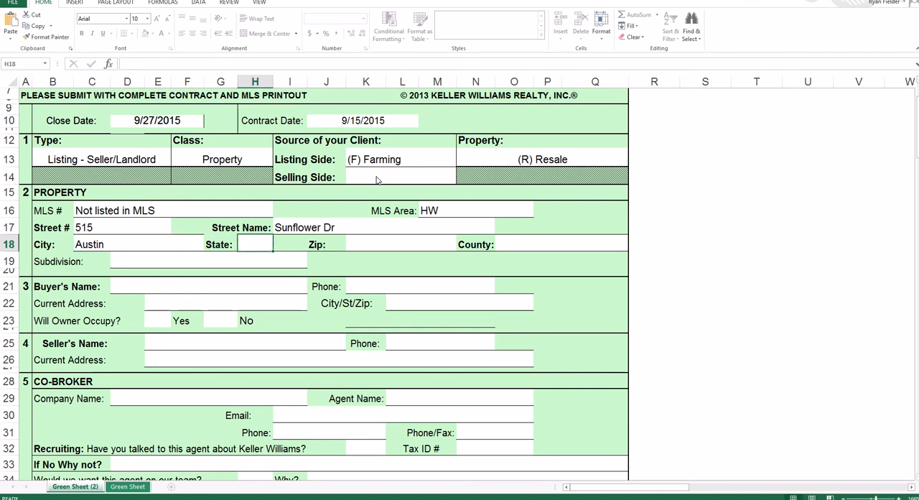
text(TX)
key(Tab)
text(78)
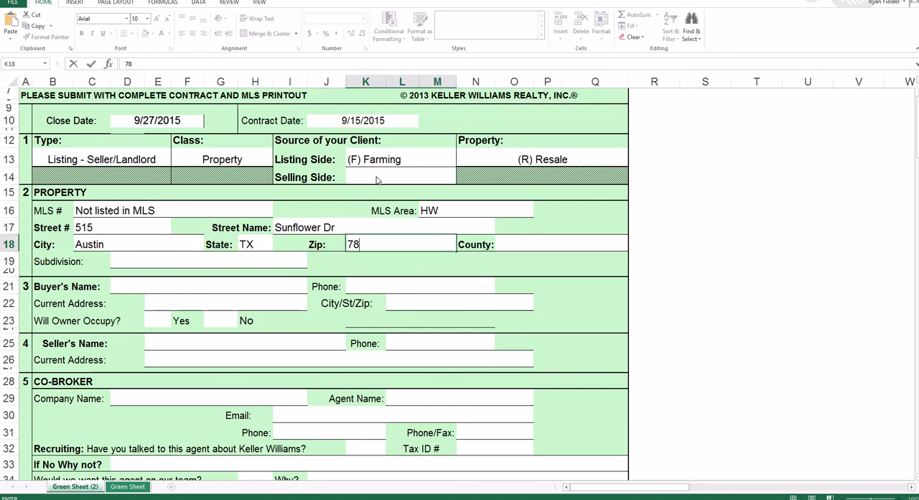
text(746)
key(Tab)
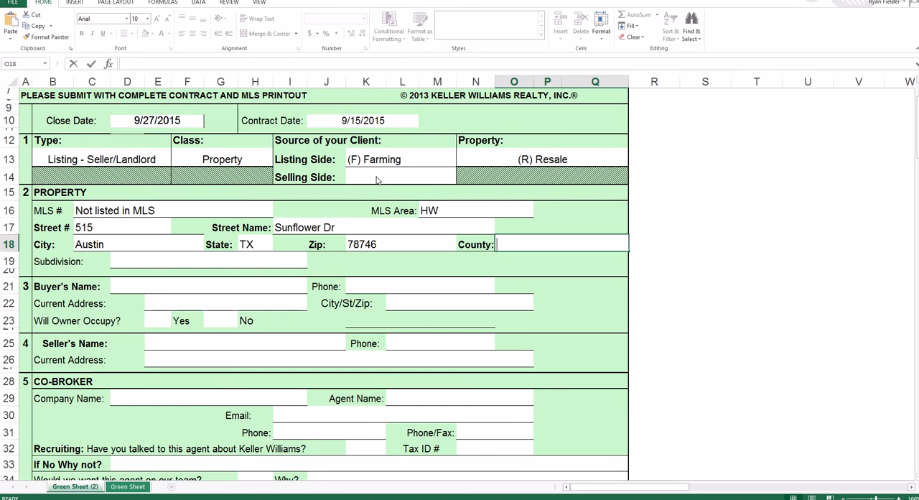
text(Travis)
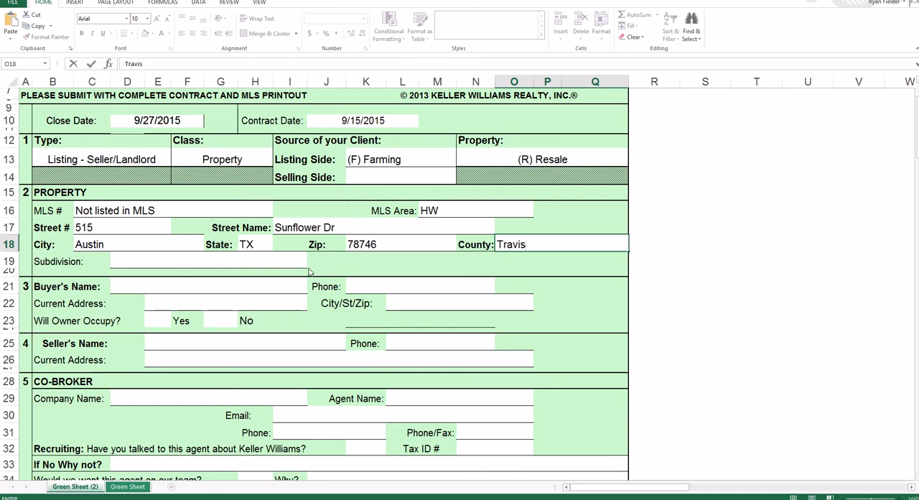
- Enter N/A as the property's subdivision
click(153, 263)
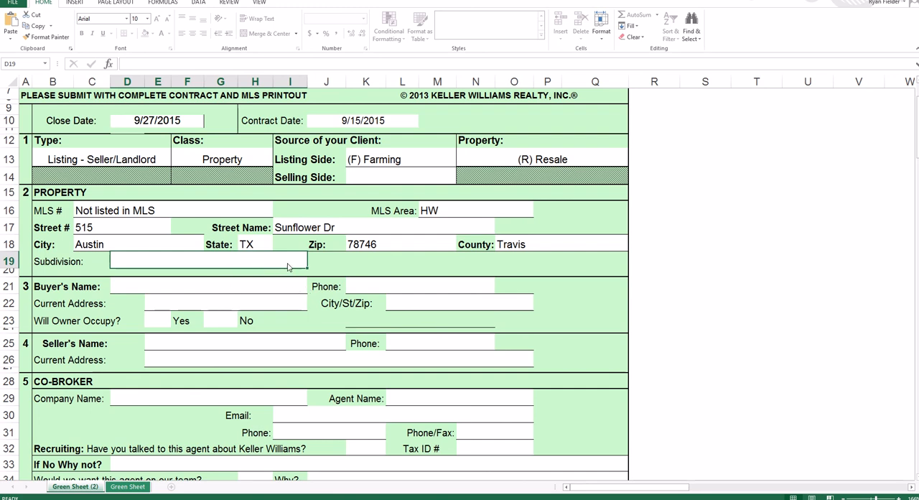
text(N)
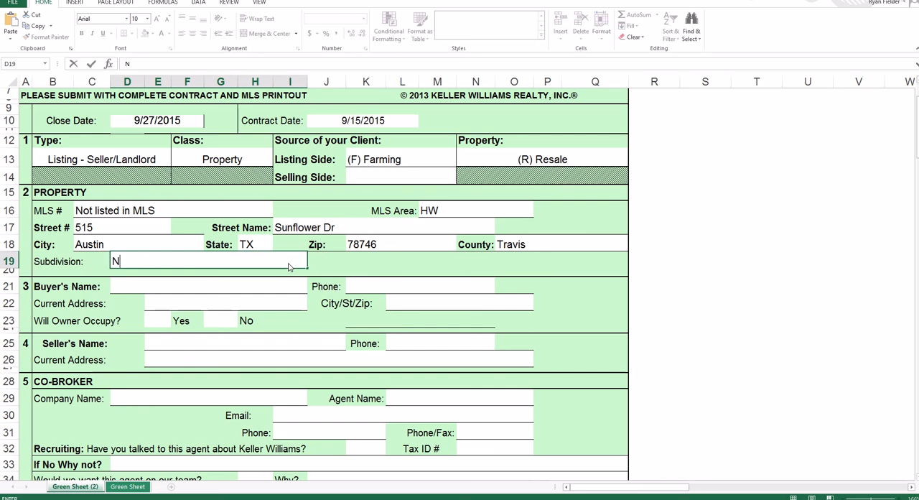
text(/A)
key(Return)
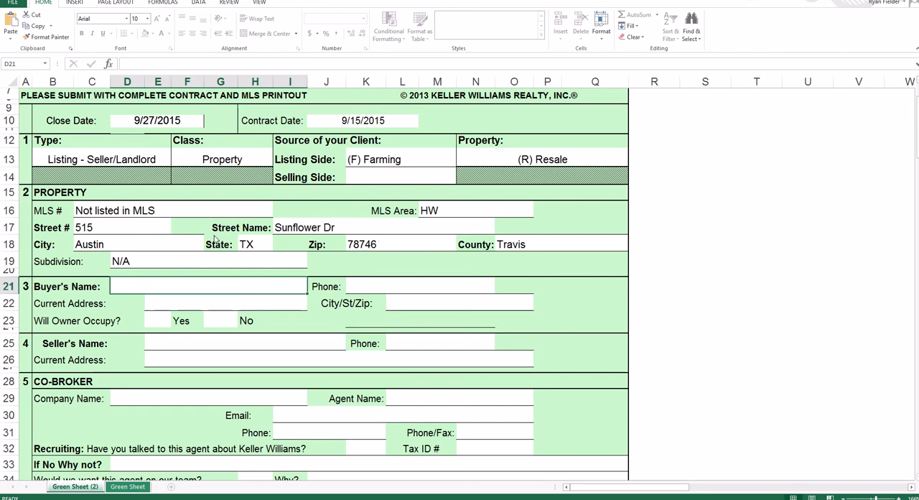
- Enter the buyers' full names and phone number in section 3
scroll(214, 239, down, 3)
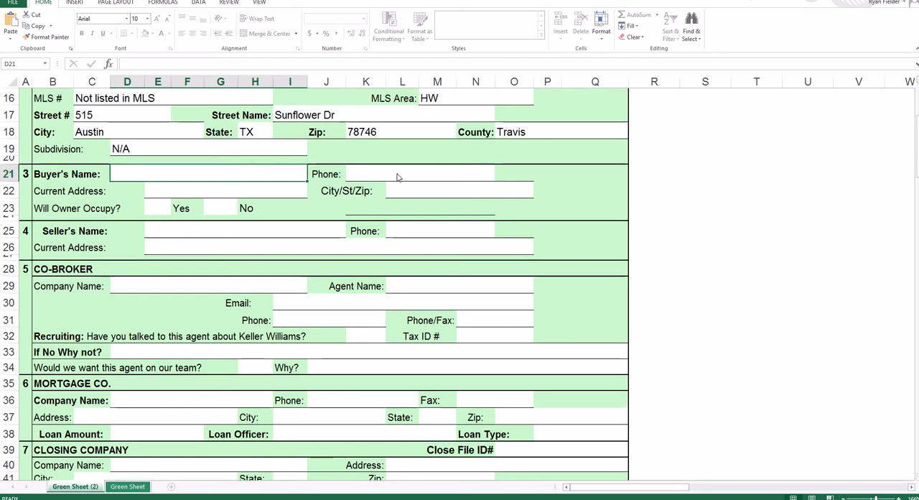
text(Sally)
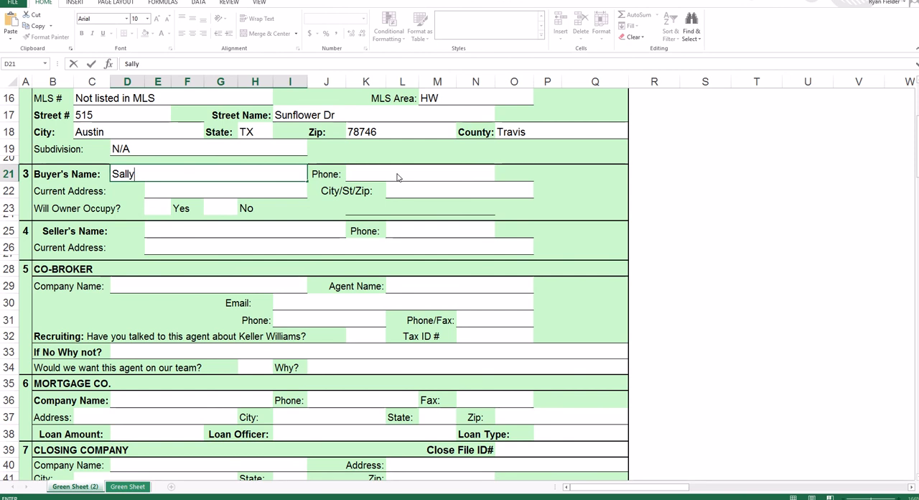
text( & Steve Seller)
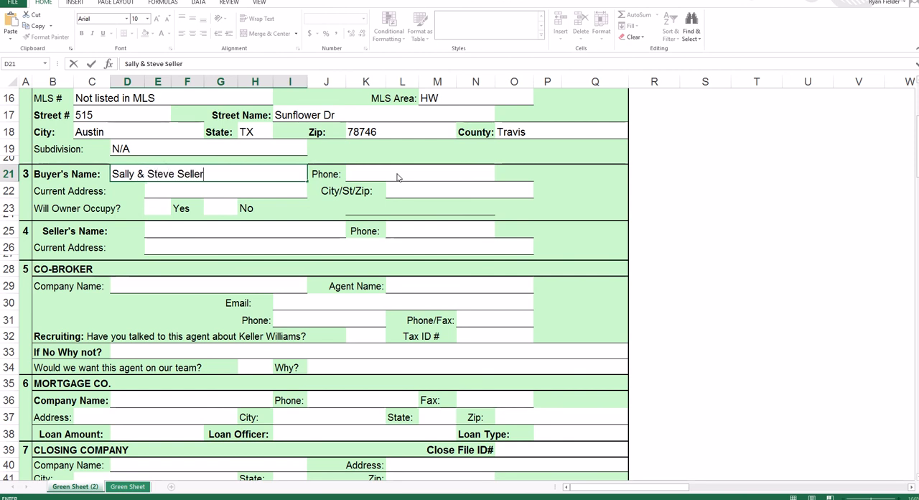
click(398, 176)
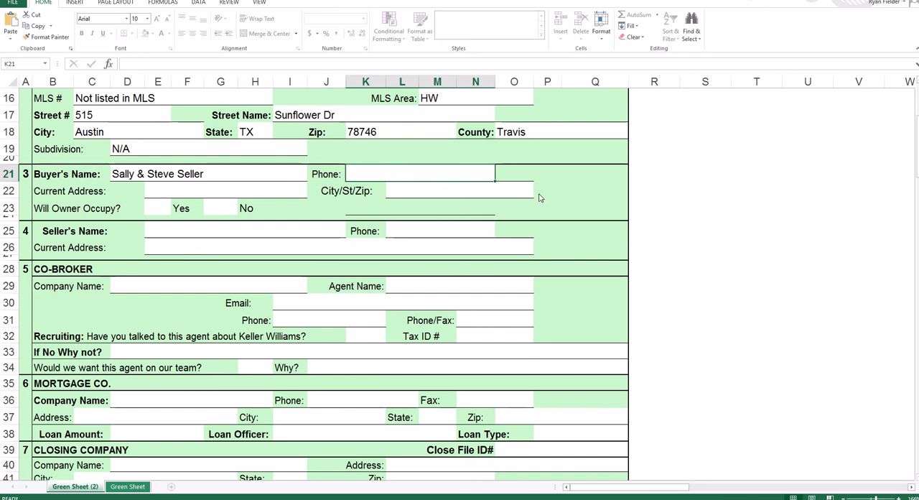
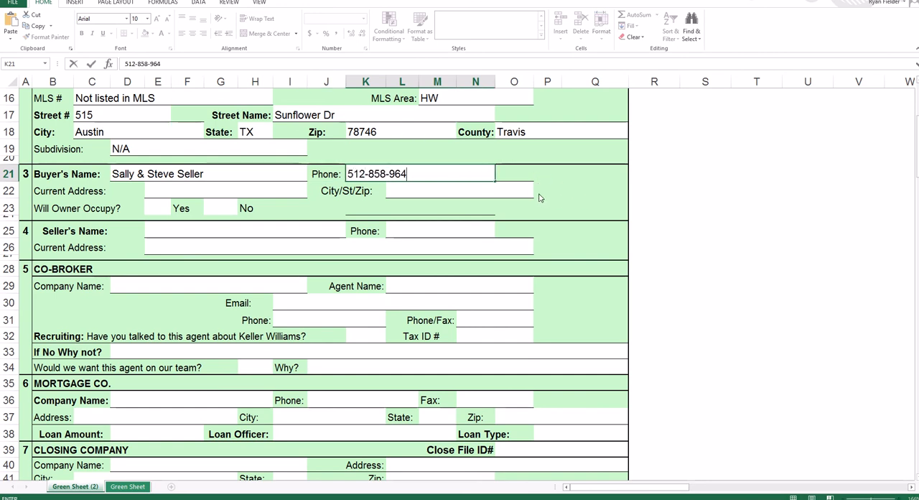
- Fill in the buyer's current street address along with its city, state and zip code
click(200, 194)
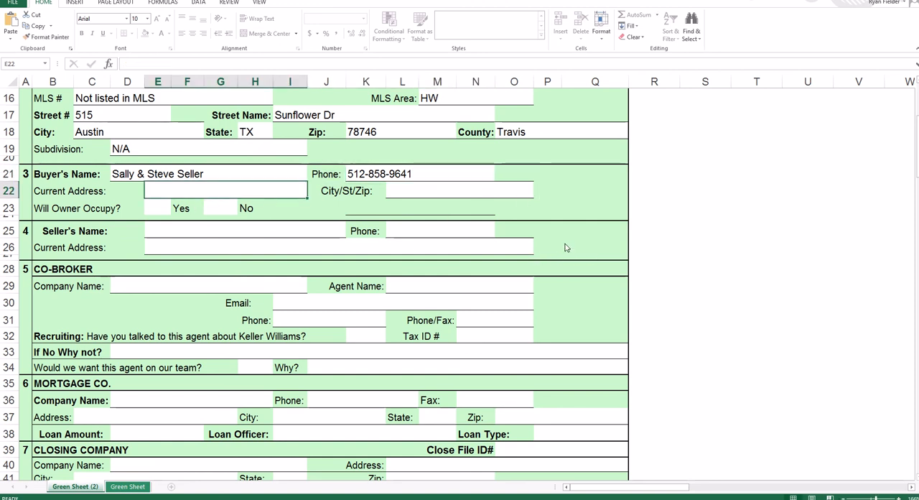
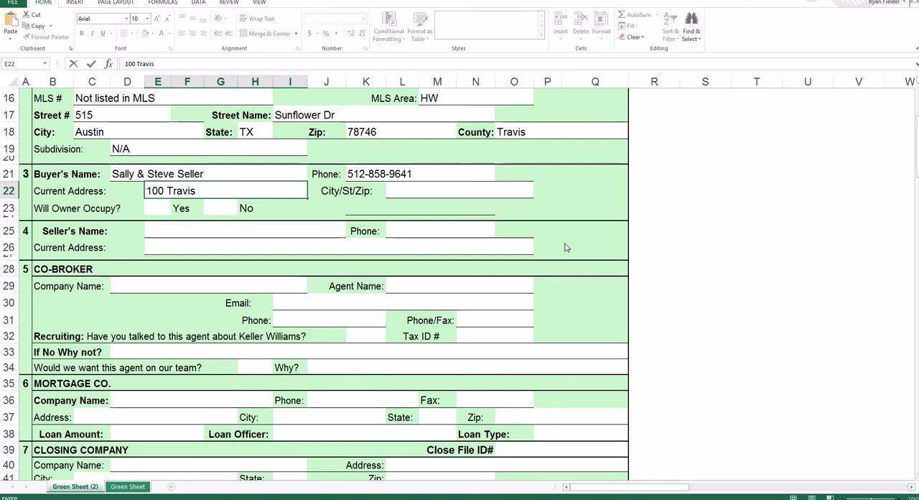
key(Tab)
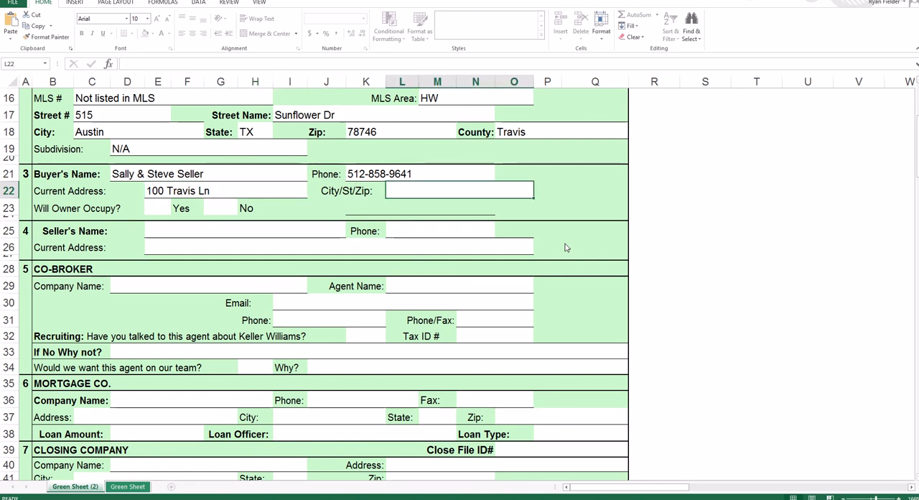
text(Austin, )
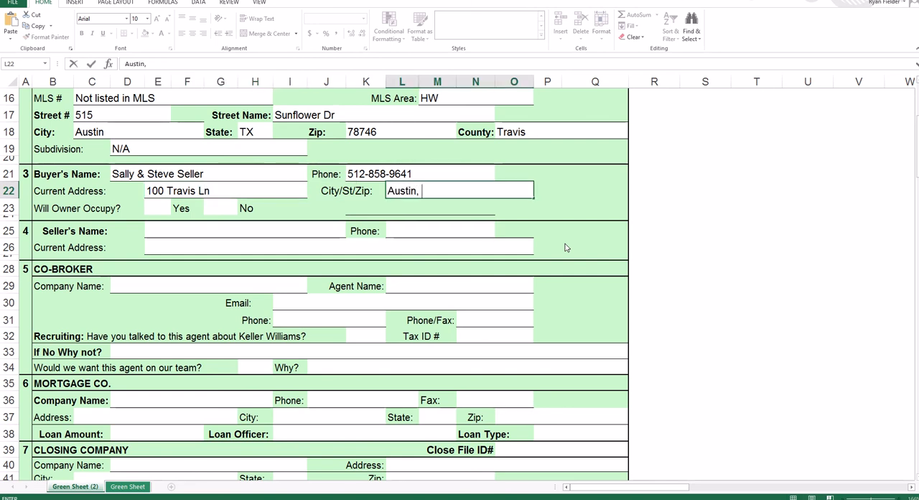
text(TX 7874)
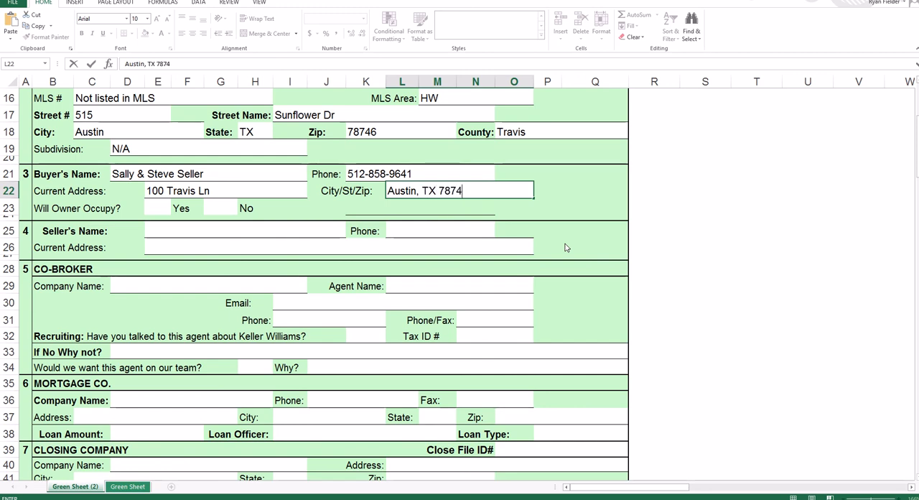
text(6)
- Mark owner occupancy as Yes with an x, and enter "Property Management" as the seller's name in section 4
click(158, 211)
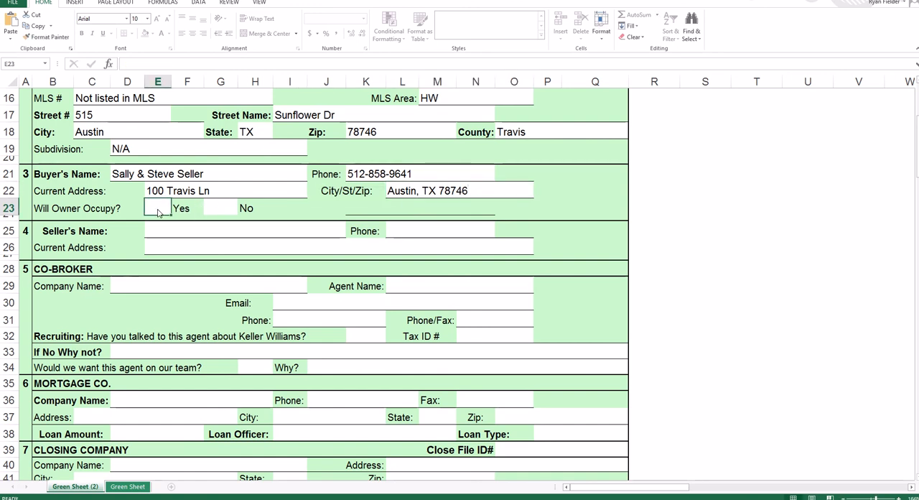
text(x)
click(166, 231)
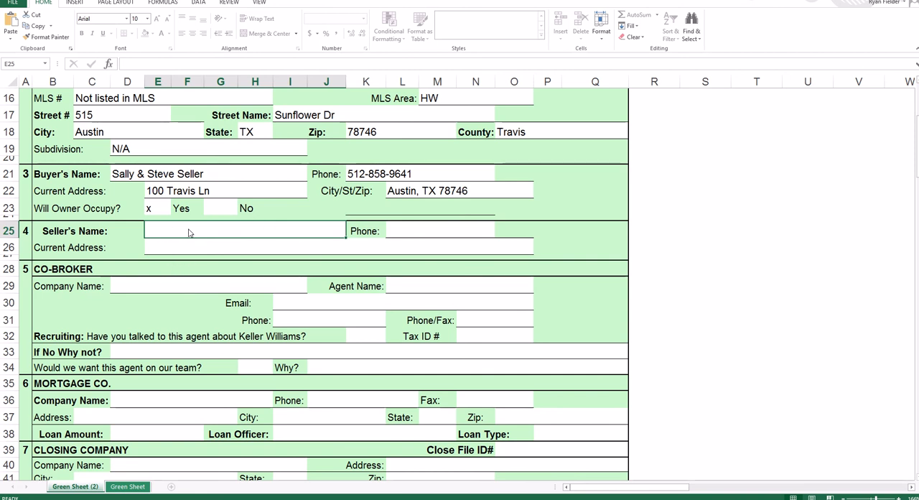
text(Property)
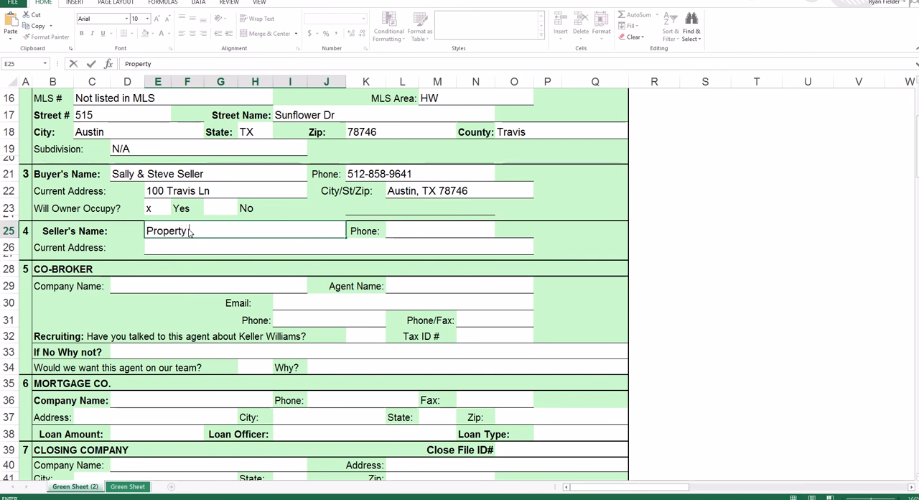
text( Management)
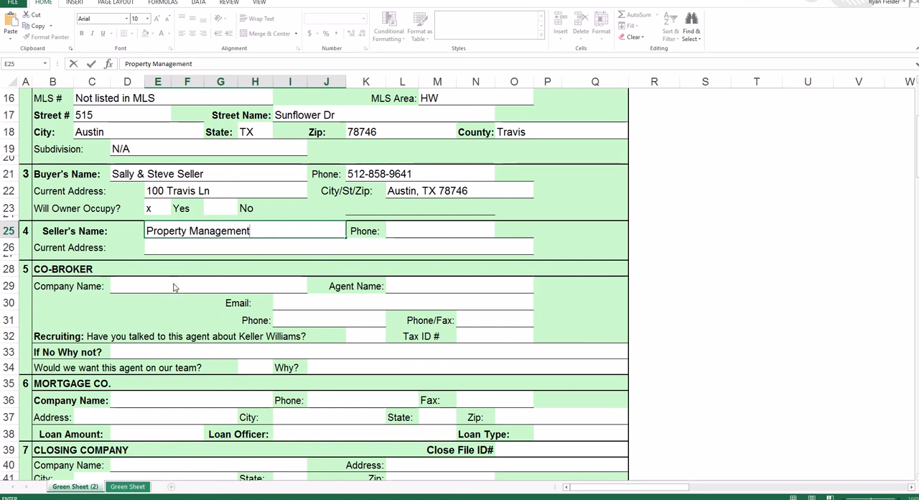
- In the co-broker section, enter "Apartment Name" as the company name and fill in the agent's full name
click(124, 288)
text(Apart)
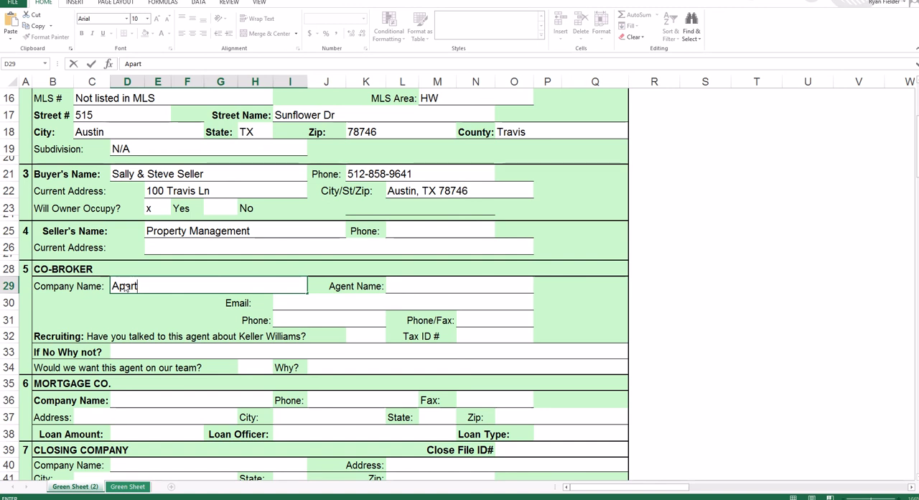
text(ment Name)
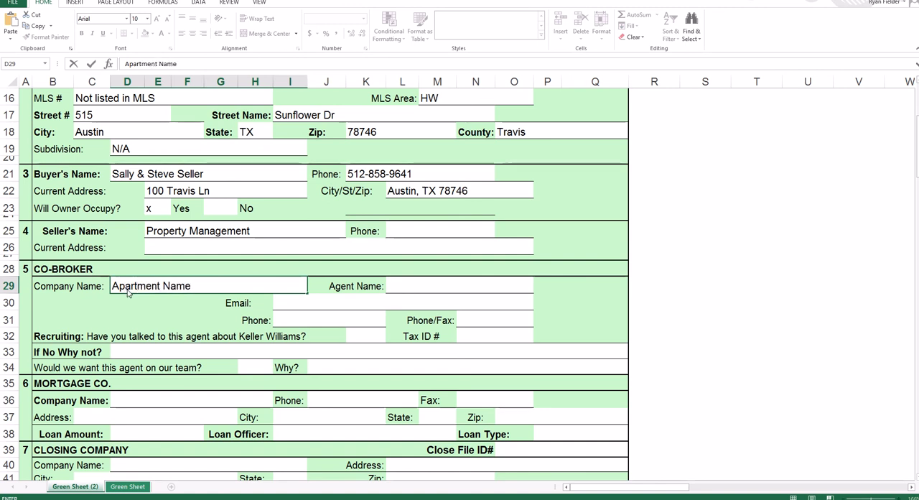
click(388, 286)
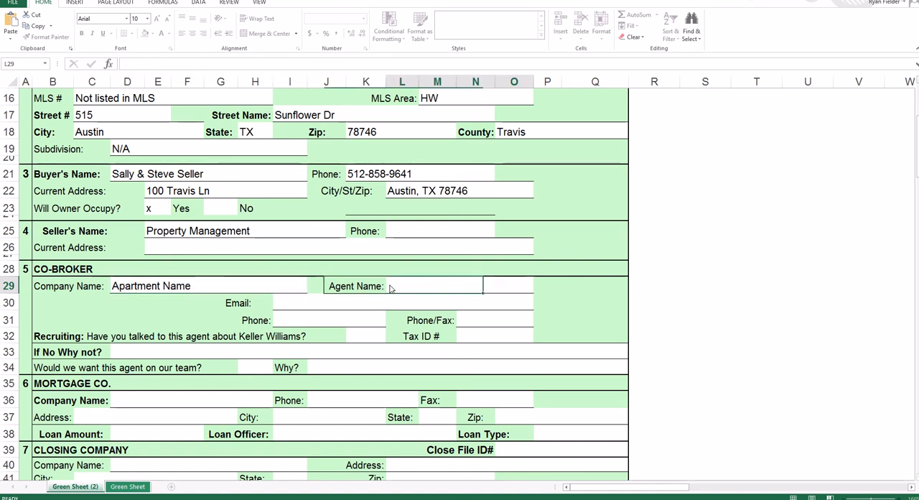
text(Ro)
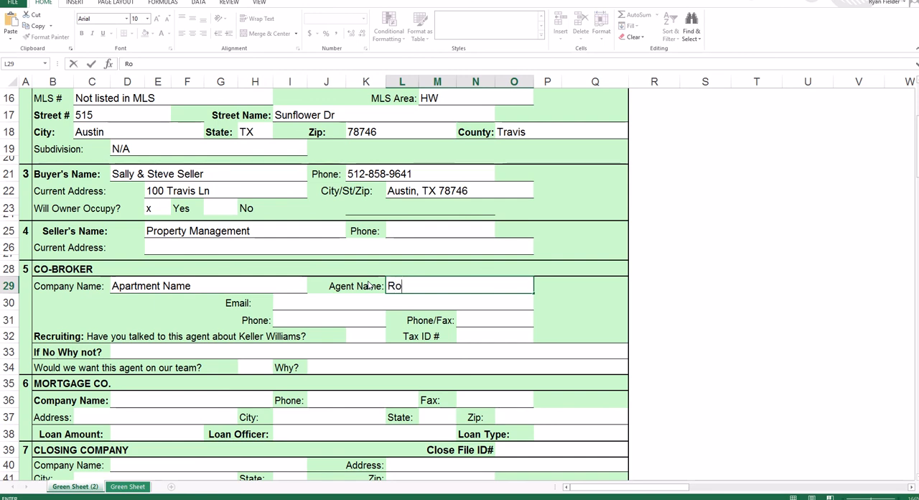
text(bin Renter)
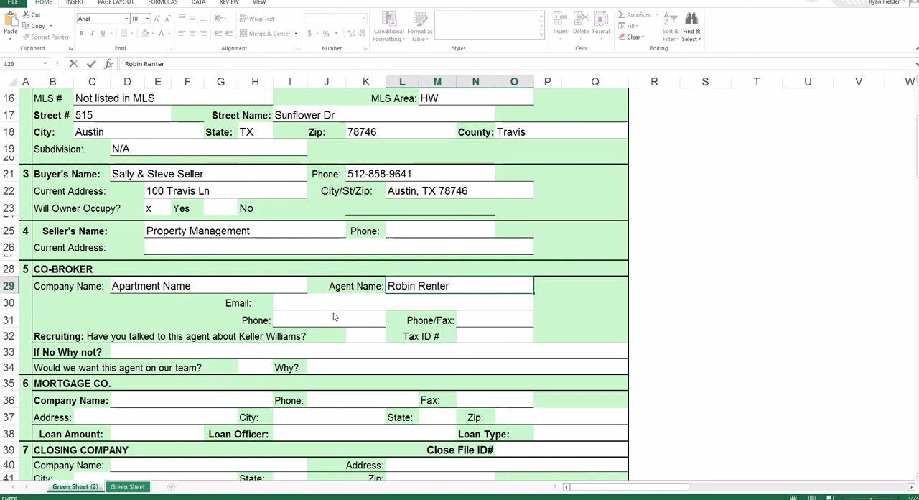
- Replace the seller's name in section 4 with the sellers' full names and enter their phone number
key(Return)
key(Return)
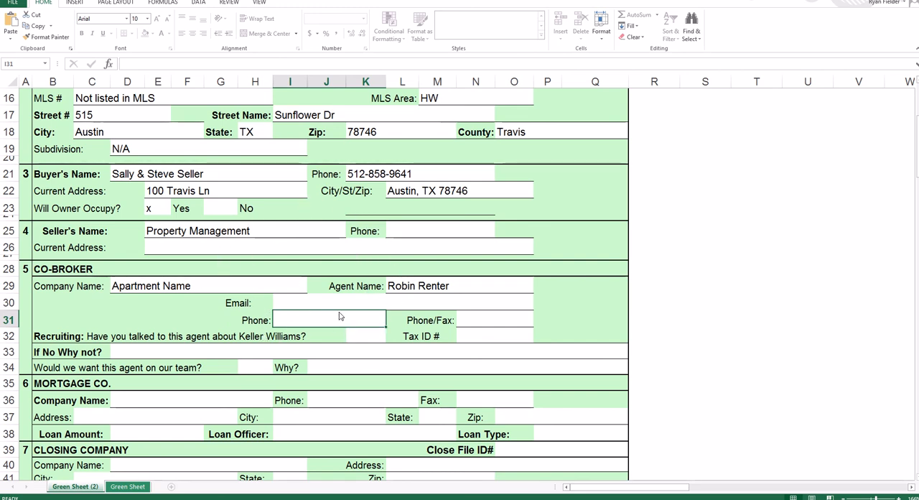
scroll(325, 316, down, 3)
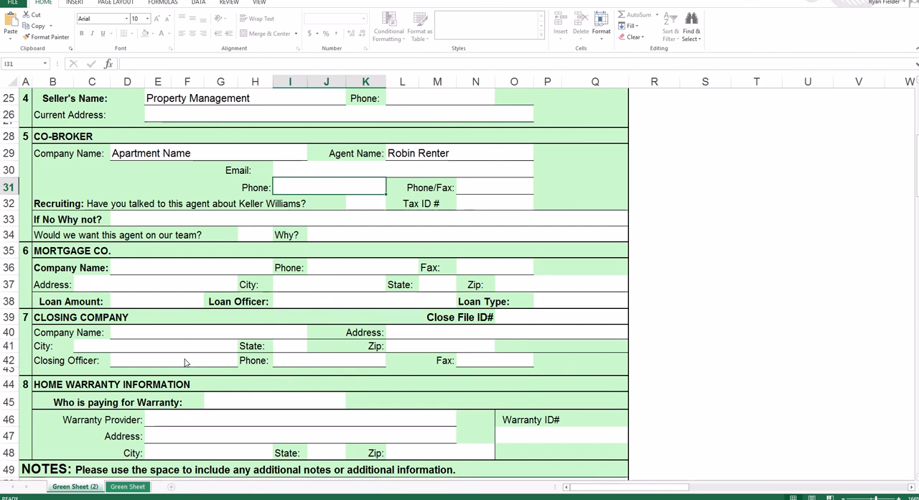
scroll(187, 362, up, 4)
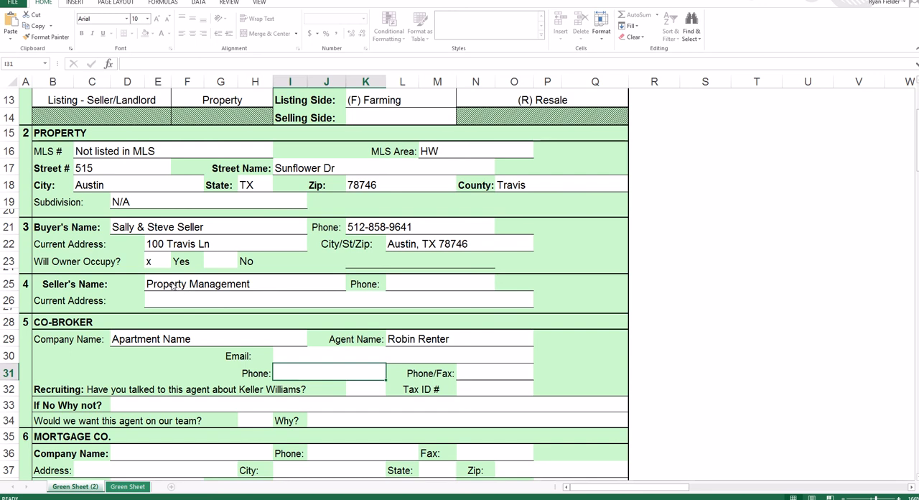
click(287, 285)
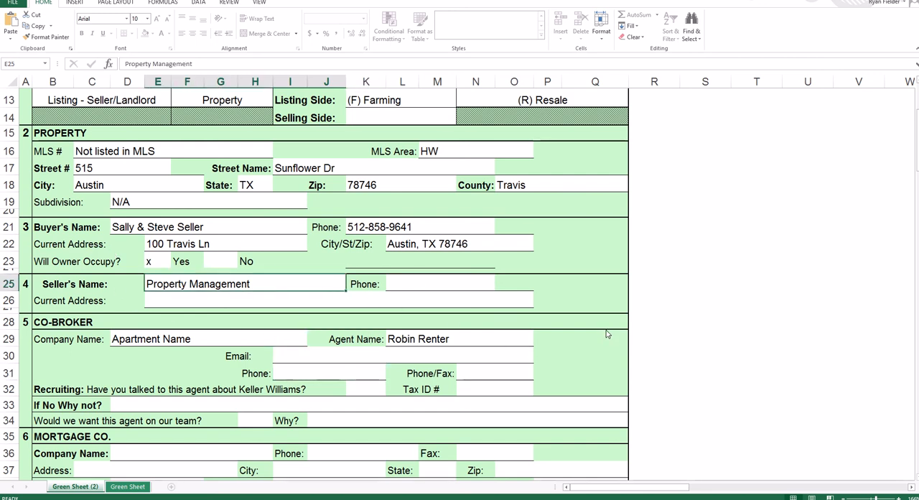
text(Brenda)
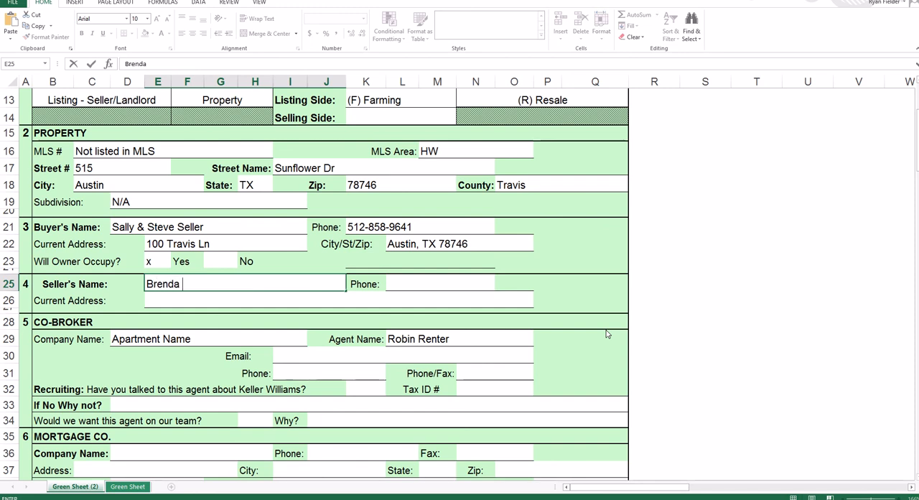
text( & Bob Buyer)
key(Tab)
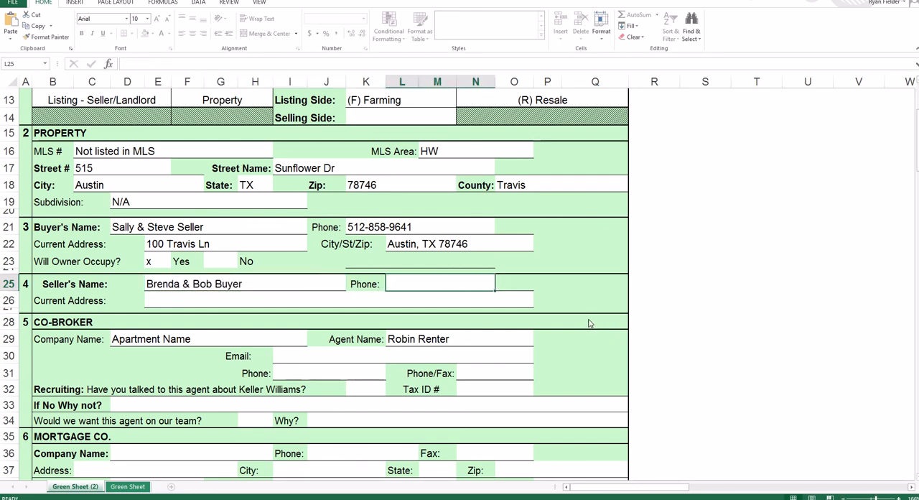
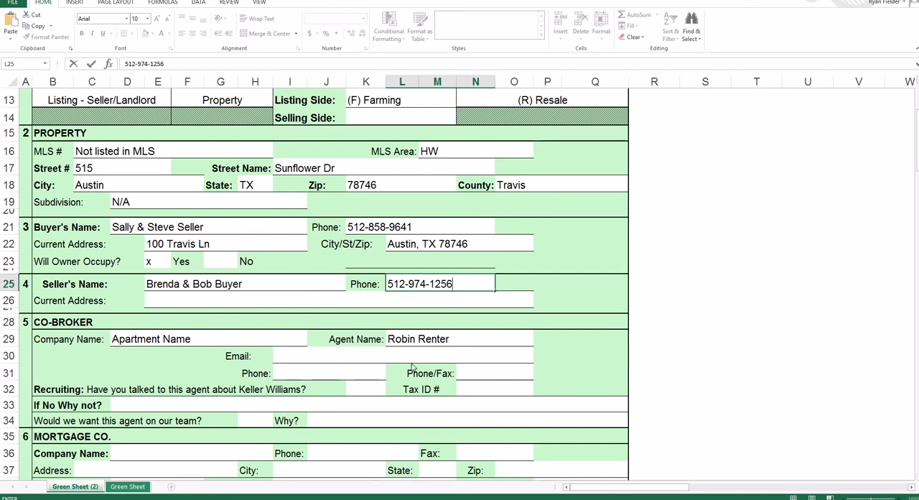
- Fill in the seller's current address with the full street address, city, state and zip code
click(232, 305)
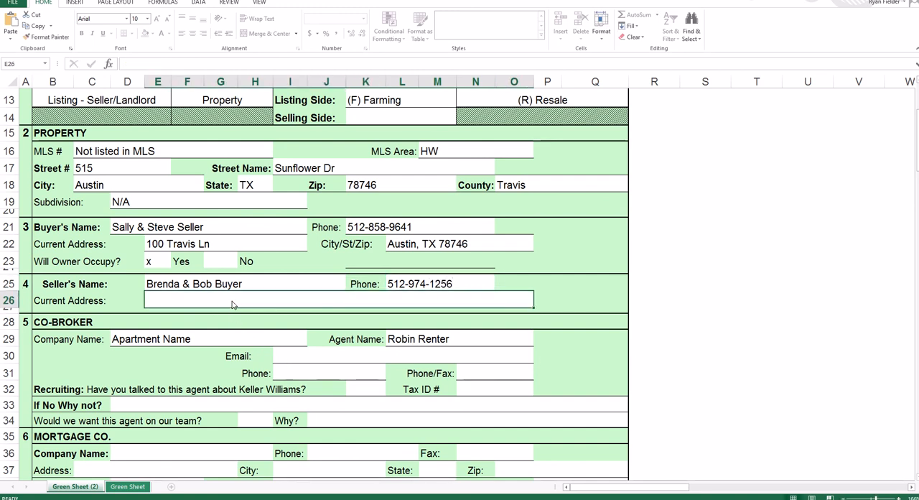
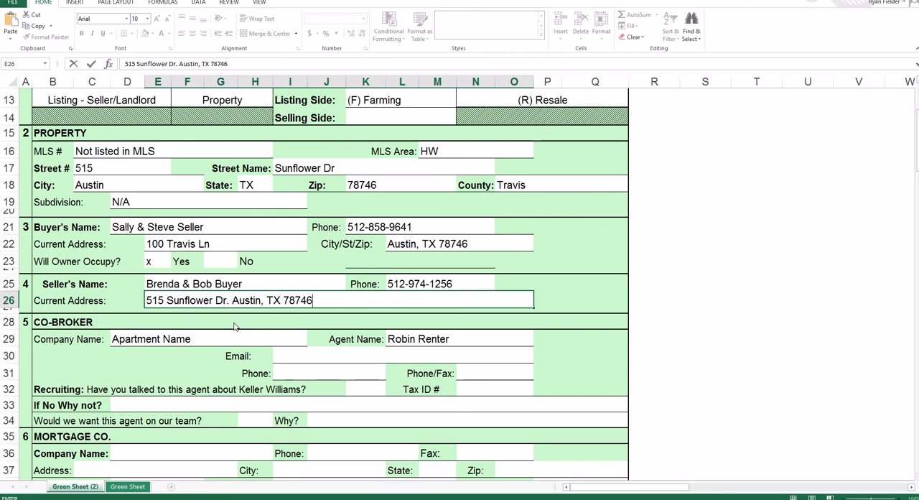
- Clear the company name and agent name in the co-broker section
click(224, 346)
key(Delete)
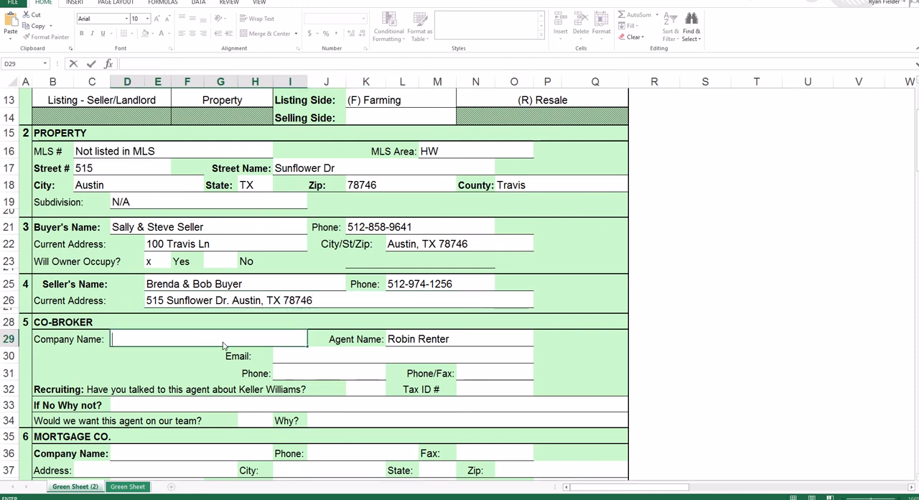
click(501, 343)
key(BackSpace)
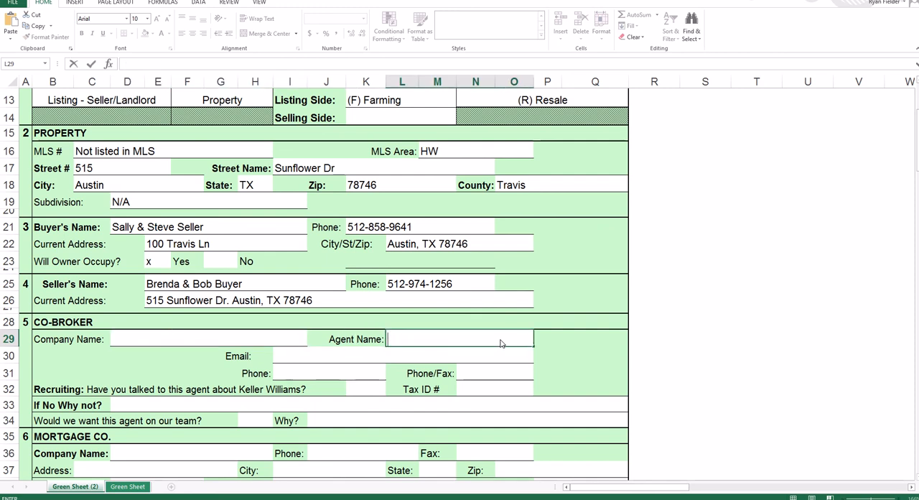
- In the co-broker section, enter "Realty Austin" as the company name and fill in the agent's full name
click(267, 344)
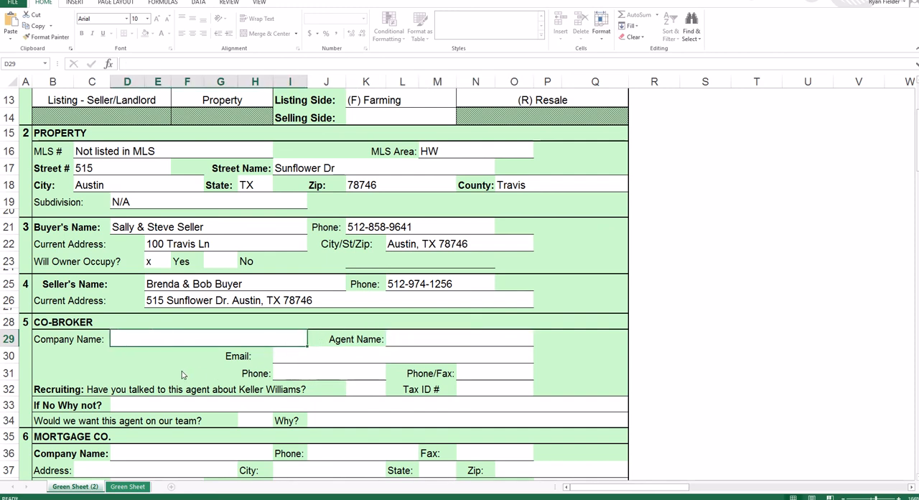
text(Realty A)
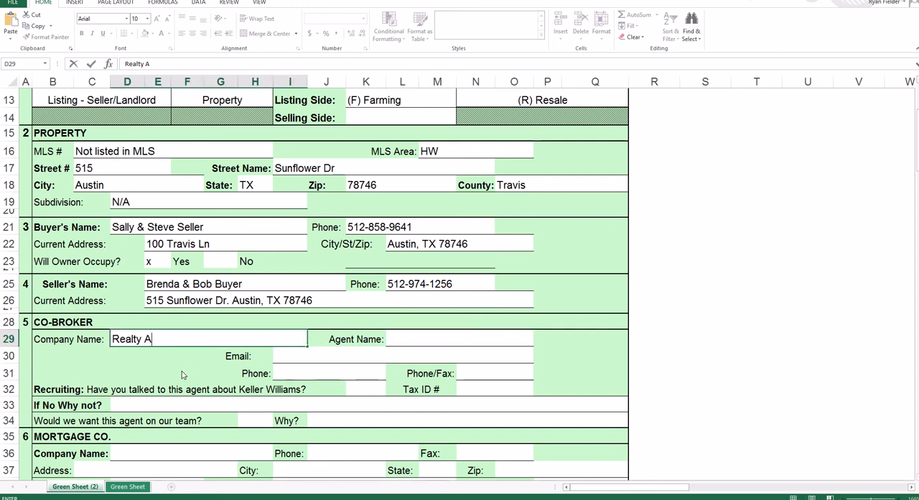
text(ut)
text(tin)
key(Tab)
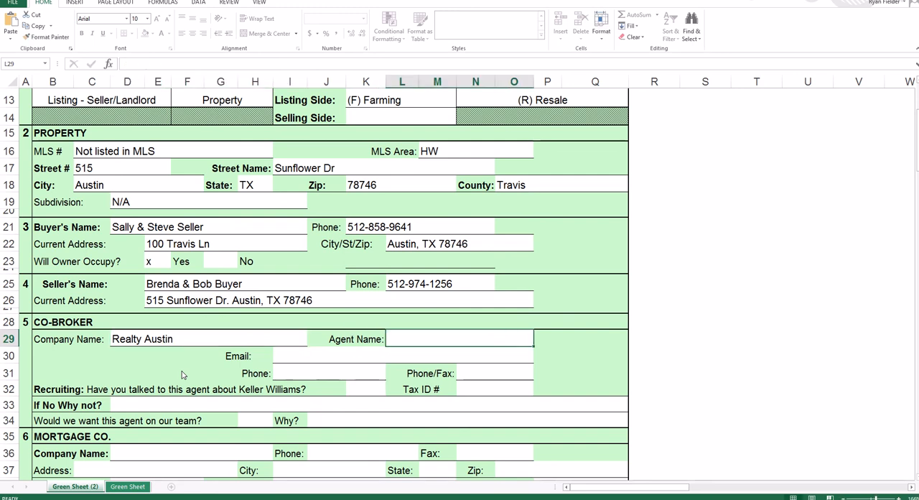
text(Aaron)
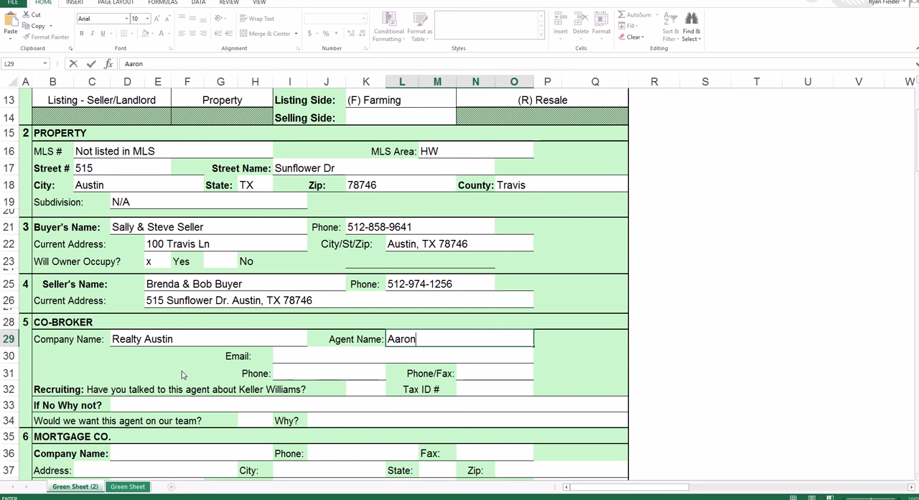
text( Agent)
- Enter the co-broker agent's email address and phone number
click(352, 355)
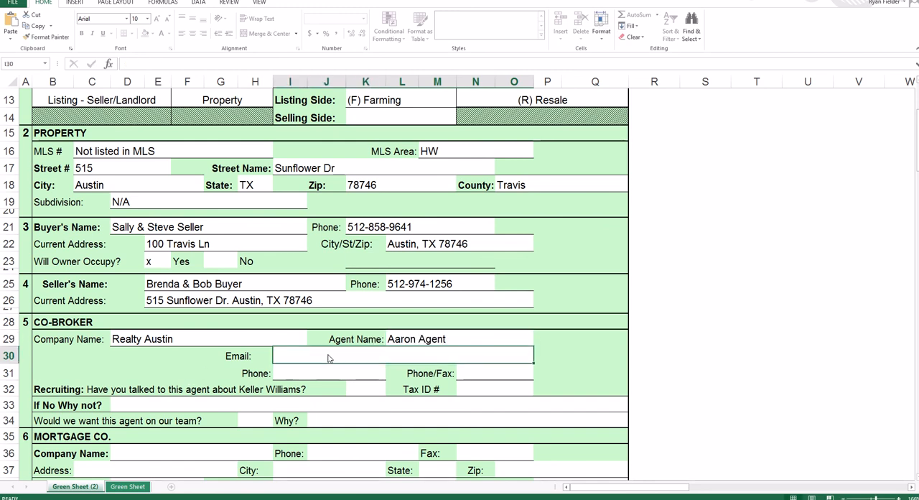
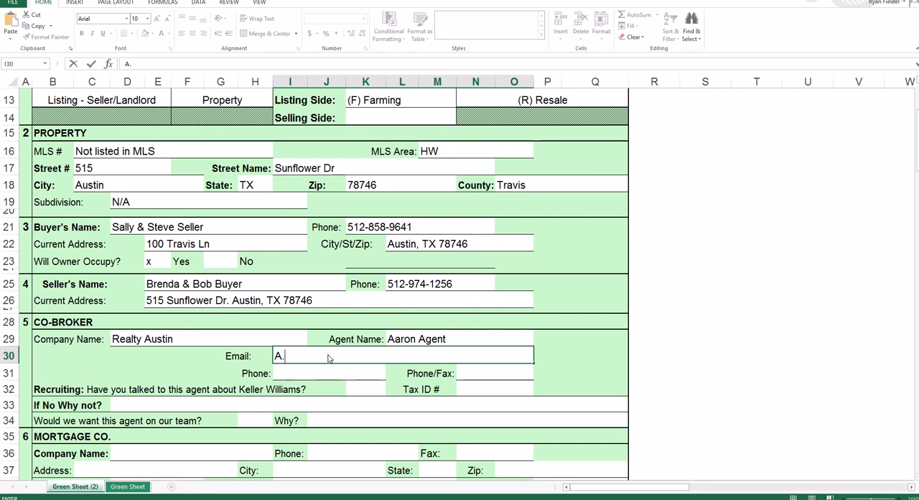
key(Return)
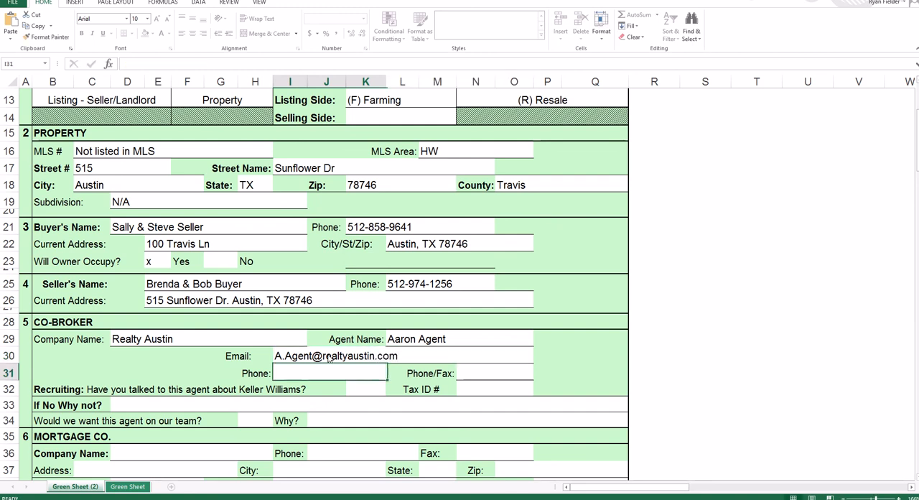
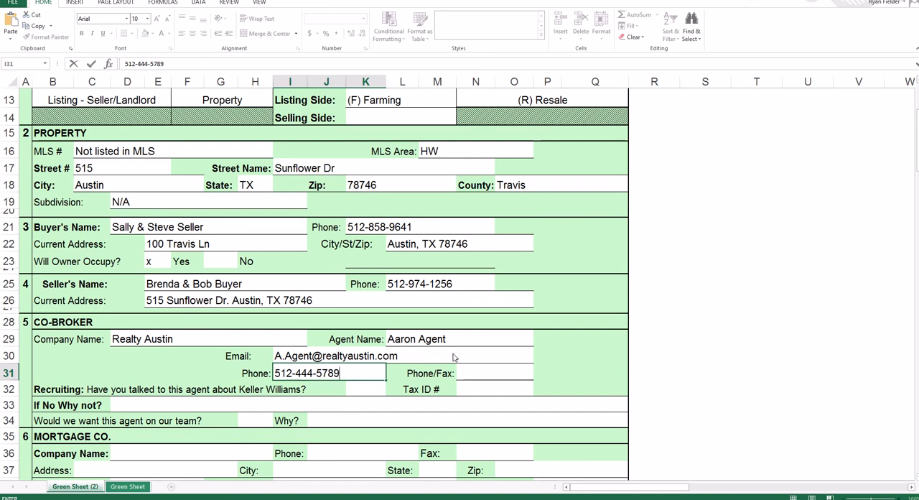
- Enter "-" in the co-broker's Phone/Fax field
click(492, 379)
click(476, 390)
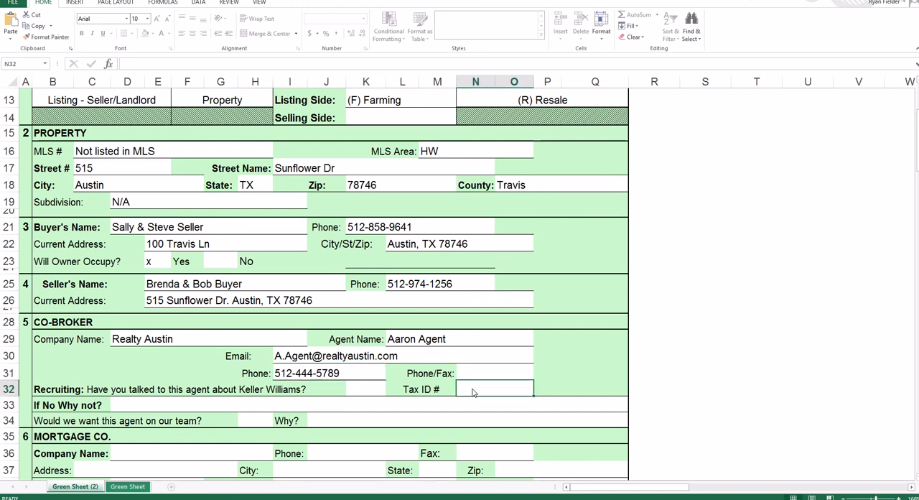
click(480, 372)
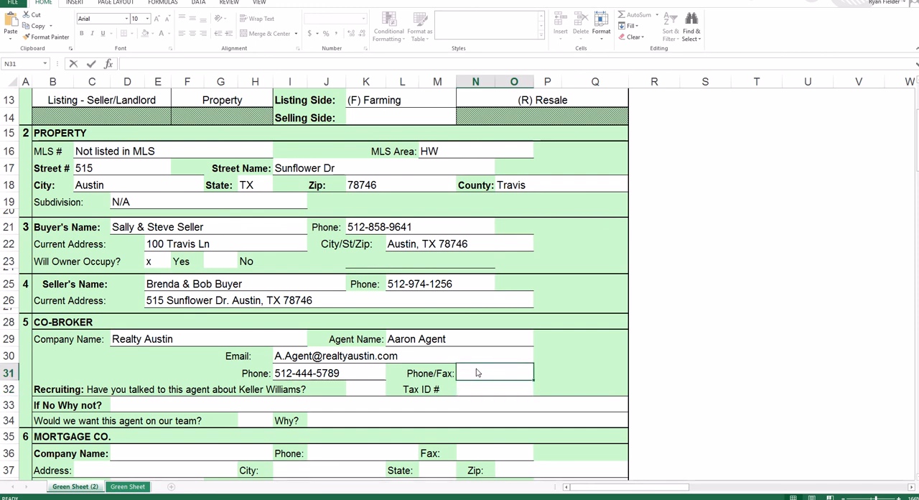
text(-)
click(477, 391)
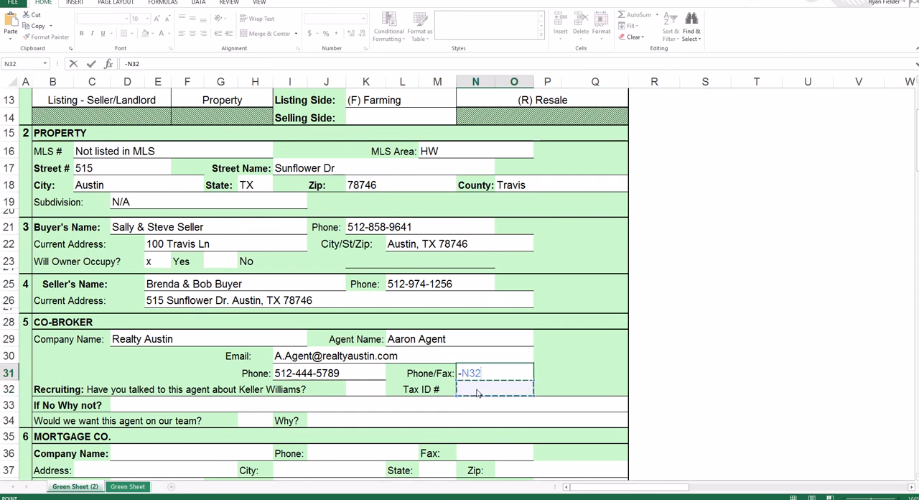
key(BackSpace)
key(BackSpace)
key(BackSpace)
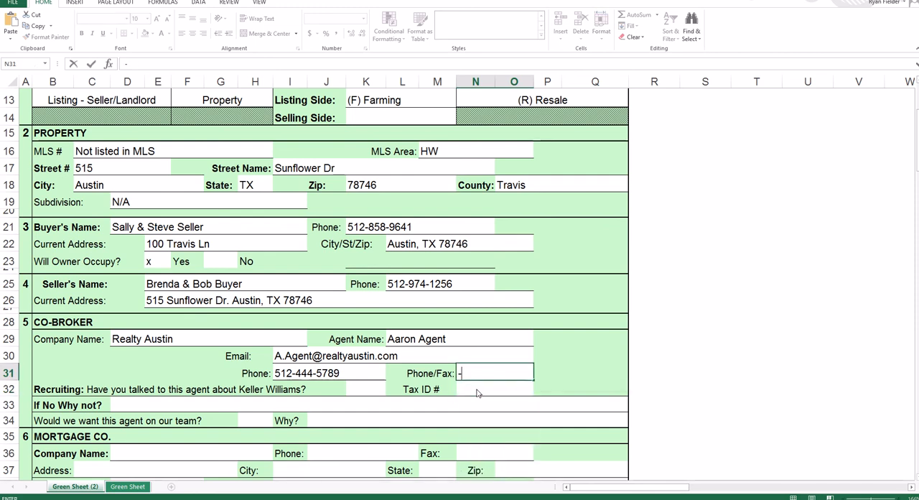
click(495, 376)
key(BackSpace)
text(0)
click(490, 390)
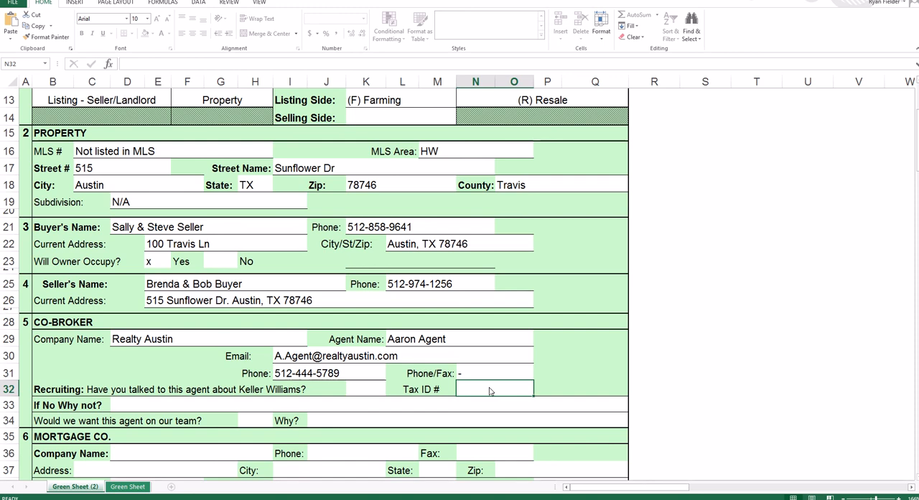
text(0)
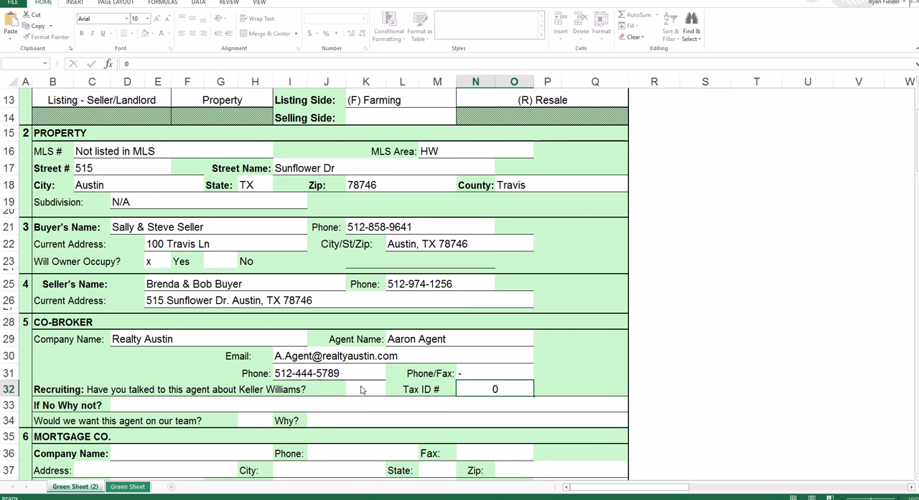
key(Return)
click(462, 270)
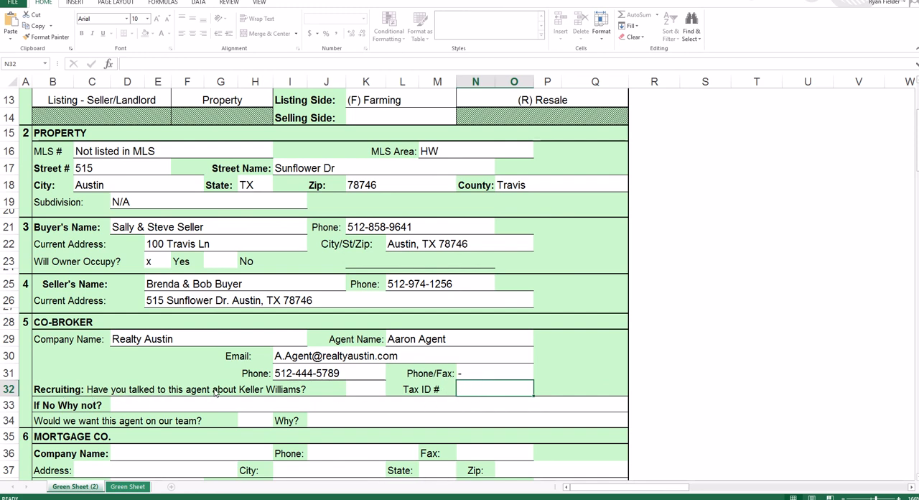
- Answer Yes to having talked to this agent about Keller Williams and Yes to wanting the agent on the team
click(366, 390)
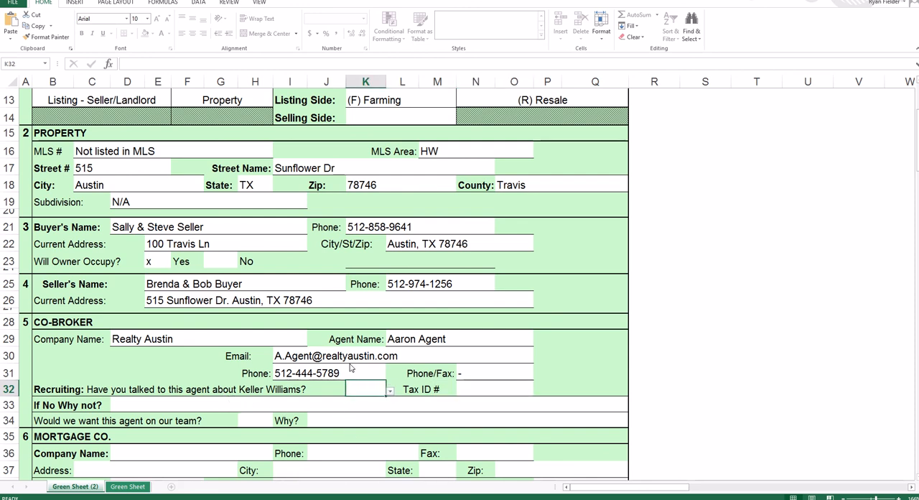
click(391, 391)
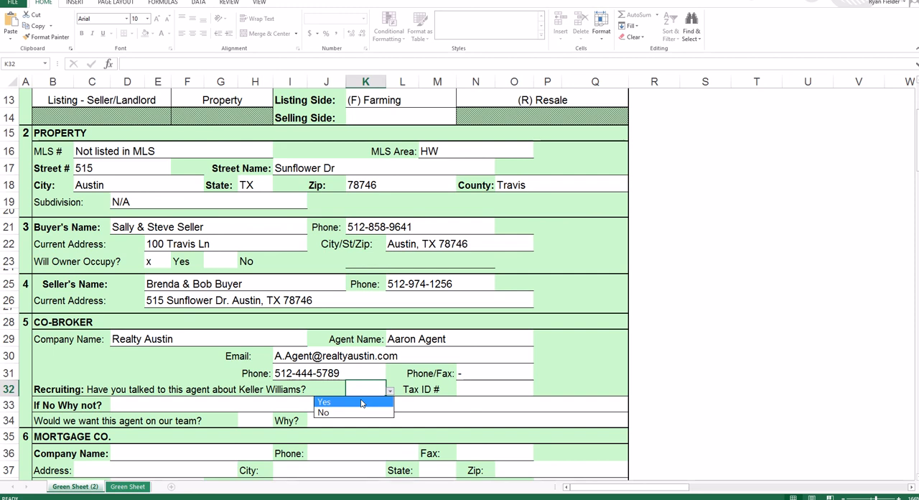
click(362, 403)
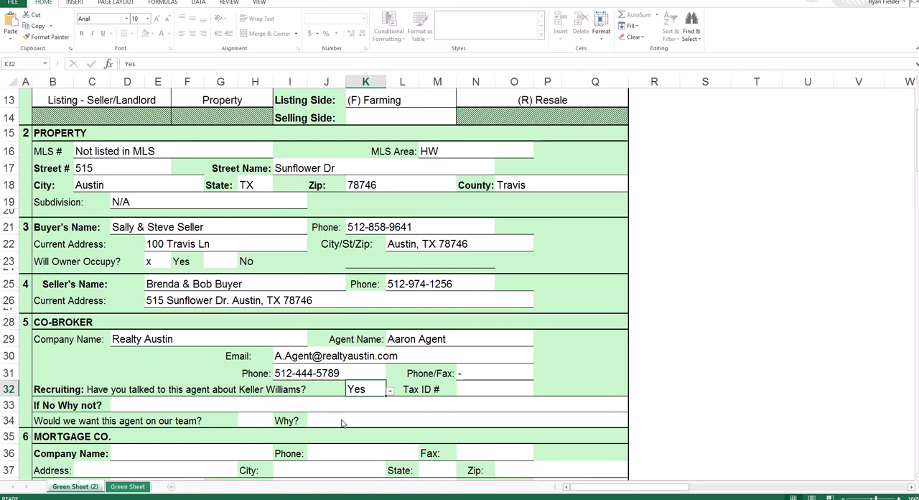
click(254, 425)
click(278, 422)
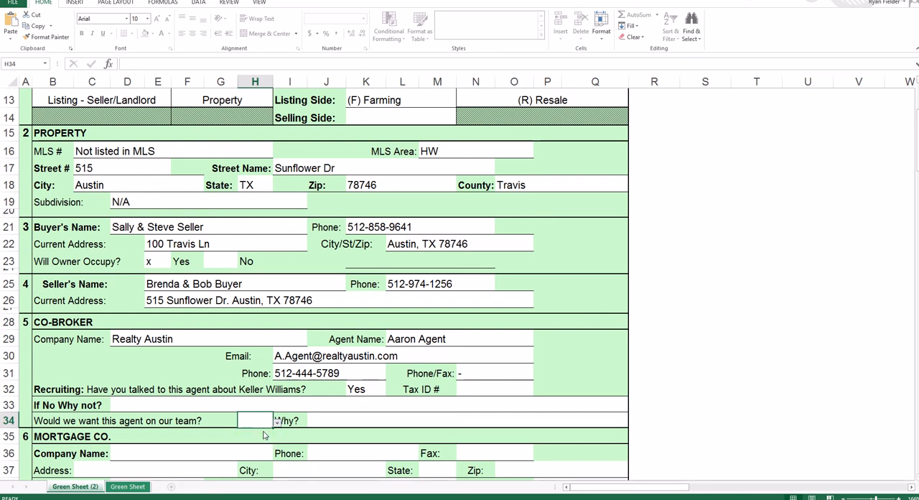
click(348, 423)
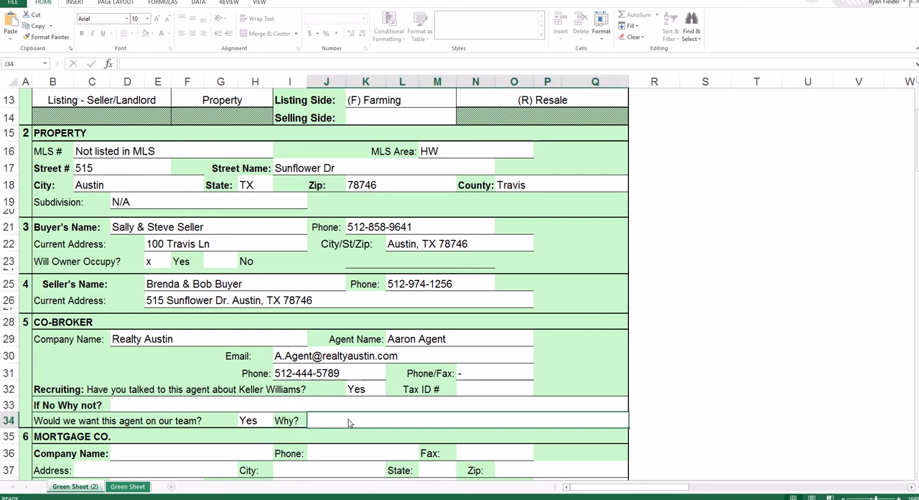
- Enter "They Knew Exactly what they were doing" as the reason for wanting the co-broker agent on the team
text(They Knew)
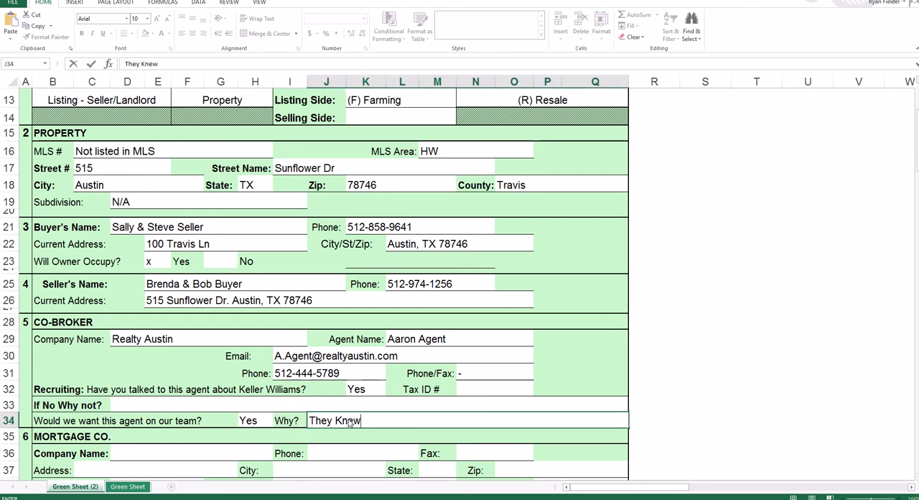
text( Exaclty)
key(BackSpace)
key(BackSpace)
key(BackSpace)
text(tly what th)
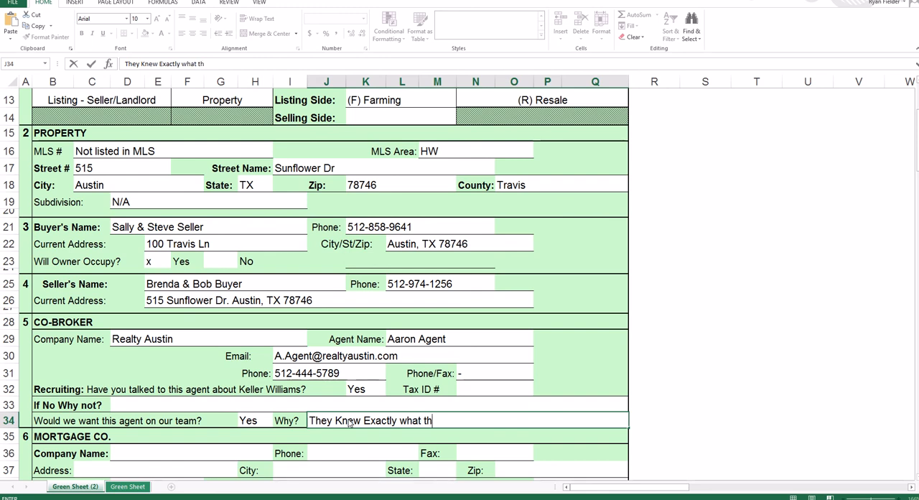
text(ey were doing)
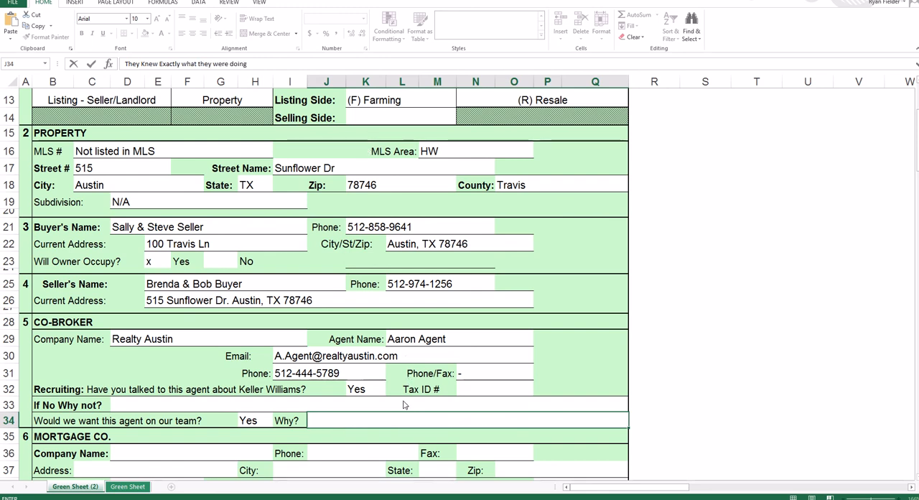
- Enter "United Lending" as the company name in the mortgage company section
scroll(399, 406, down, 4)
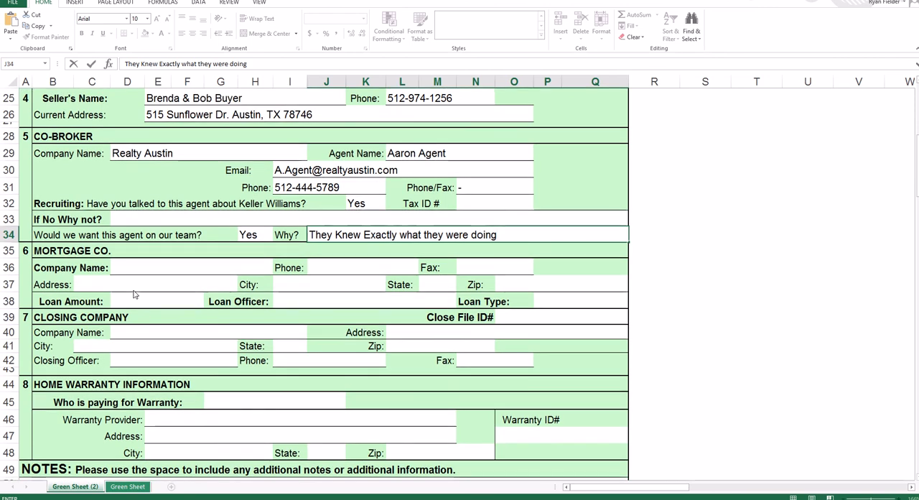
scroll(134, 294, down, 1)
scroll(134, 294, down, 1)
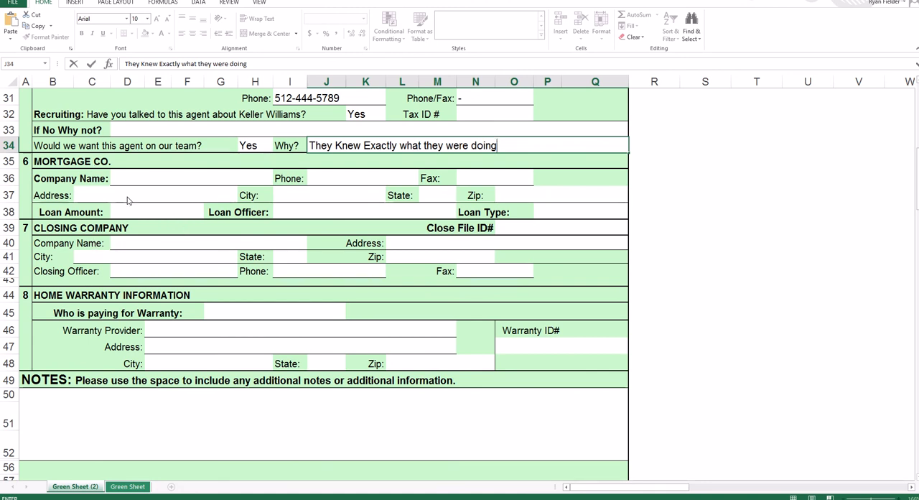
click(189, 179)
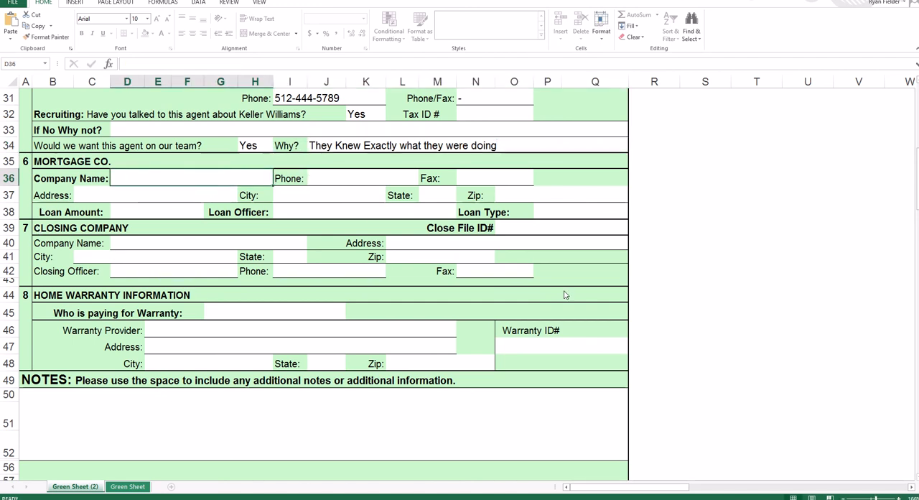
text(Unl)
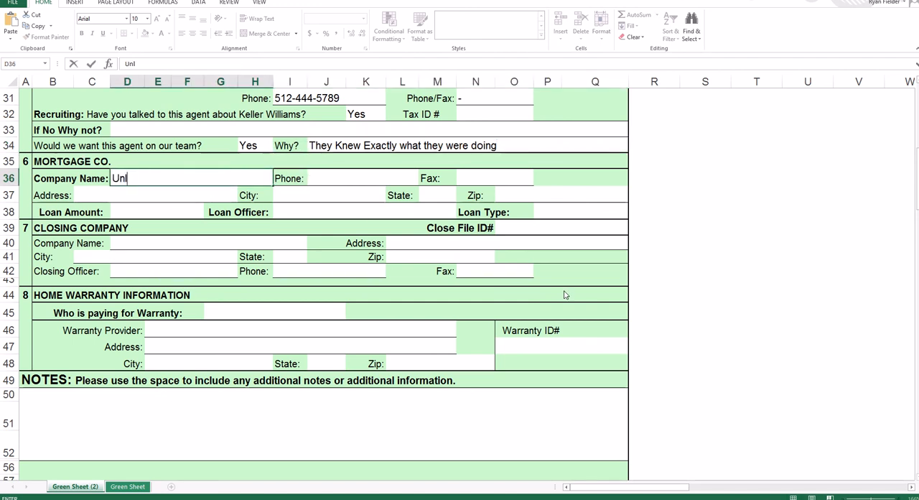
text(ited Lending)
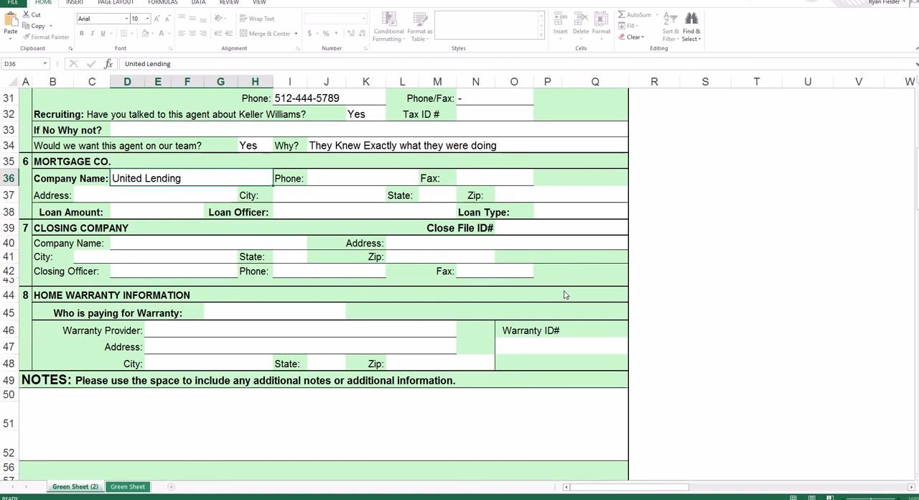
- Enter the mortgage company's phone number and put "-" in its Fax field
key(Tab)
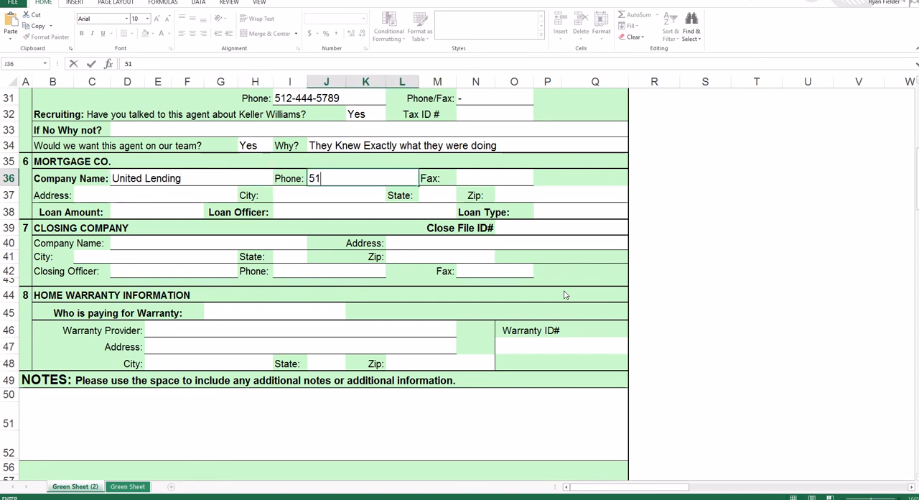
key(Tab)
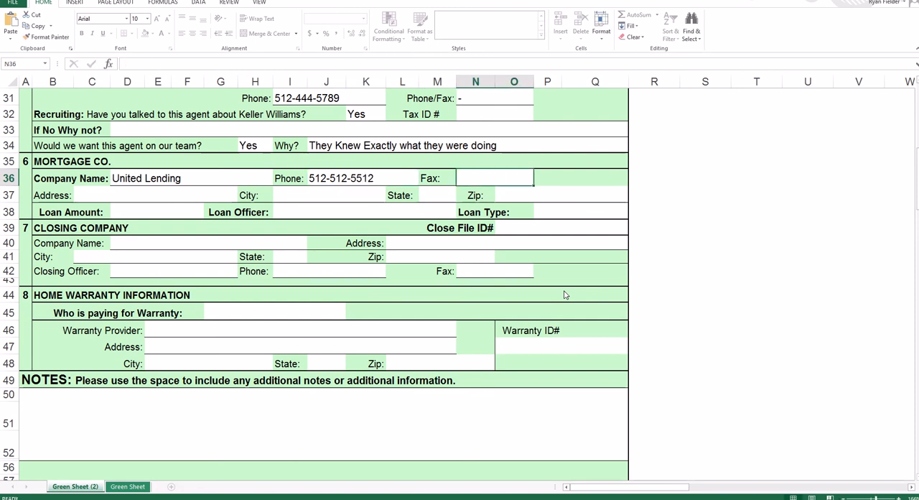
text(-)
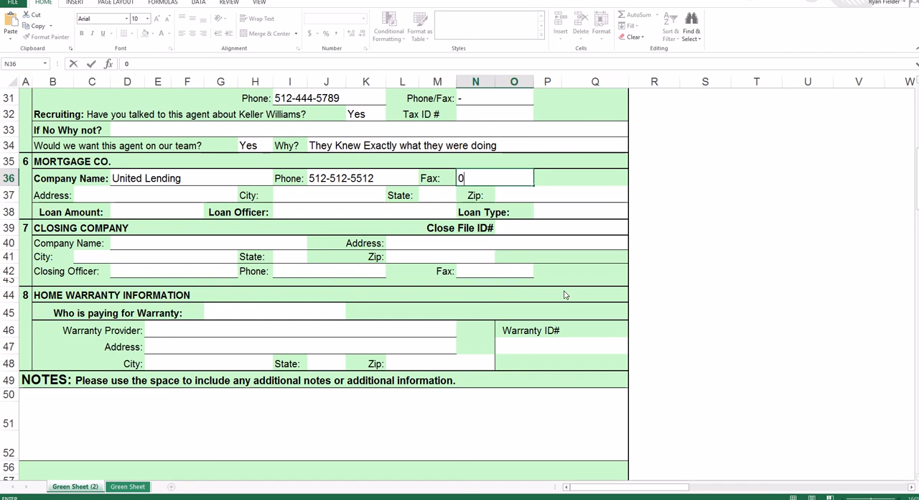
key(Return)
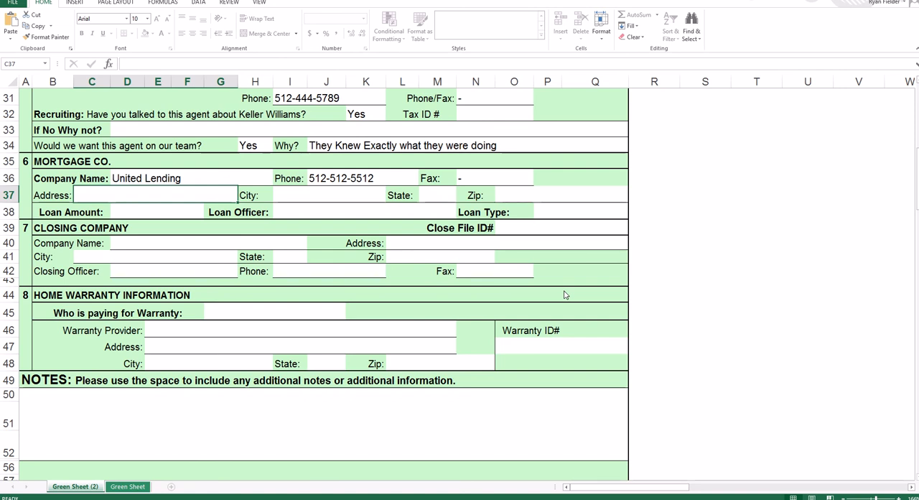
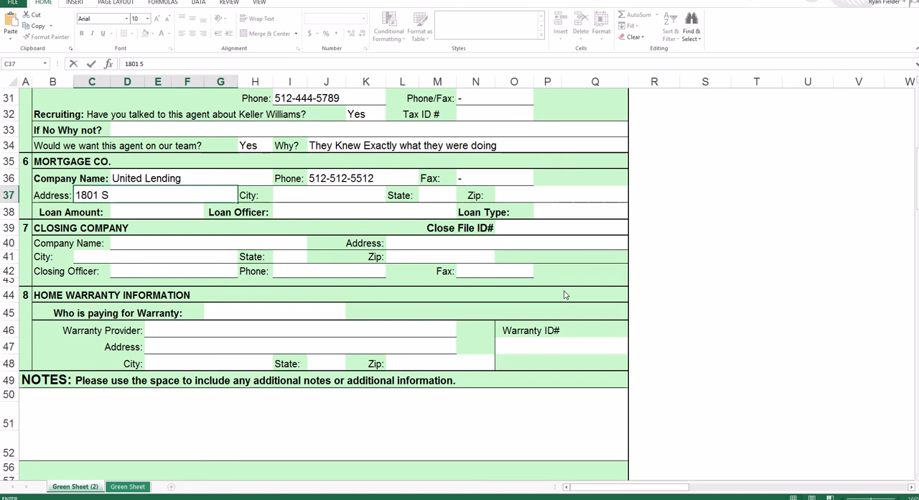
- Fill in the mortgage company's street address, including the suite number
key(Tab)
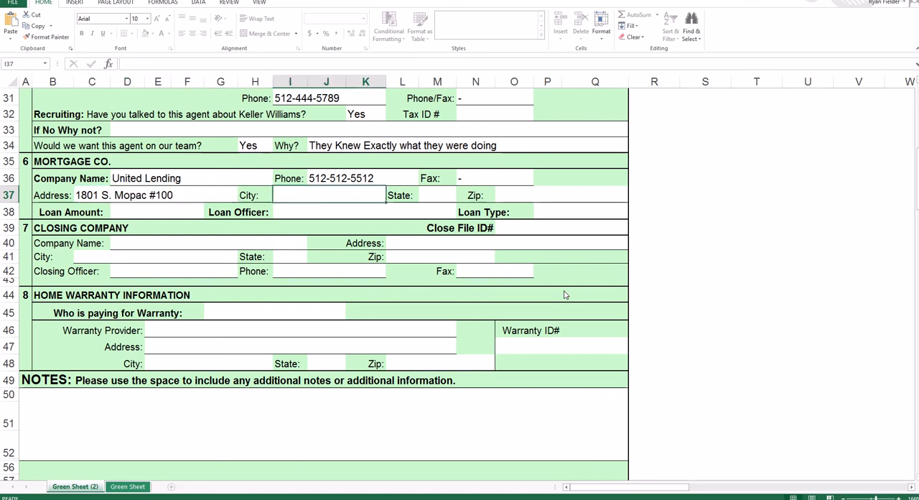
- Fill in the city, state and zip code of the mortgage company's address
text(Austin)
key(Tab)
key(Tab)
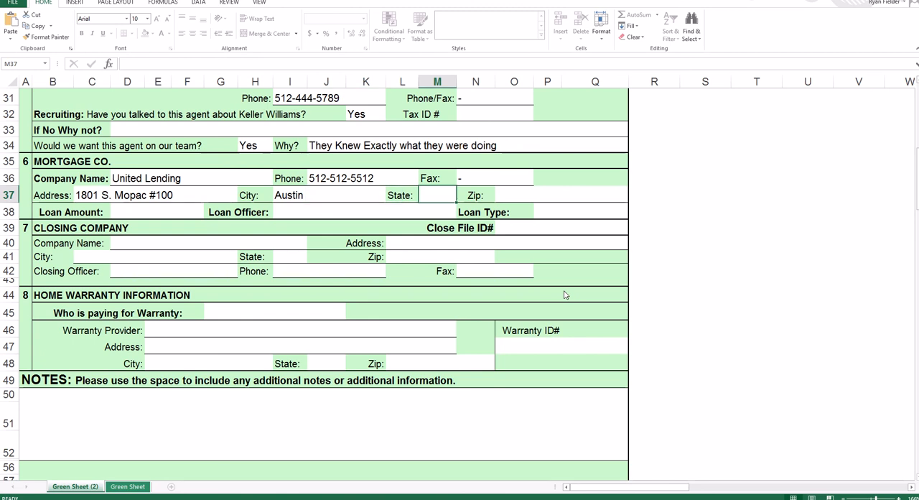
text(Tx)
key(Tab)
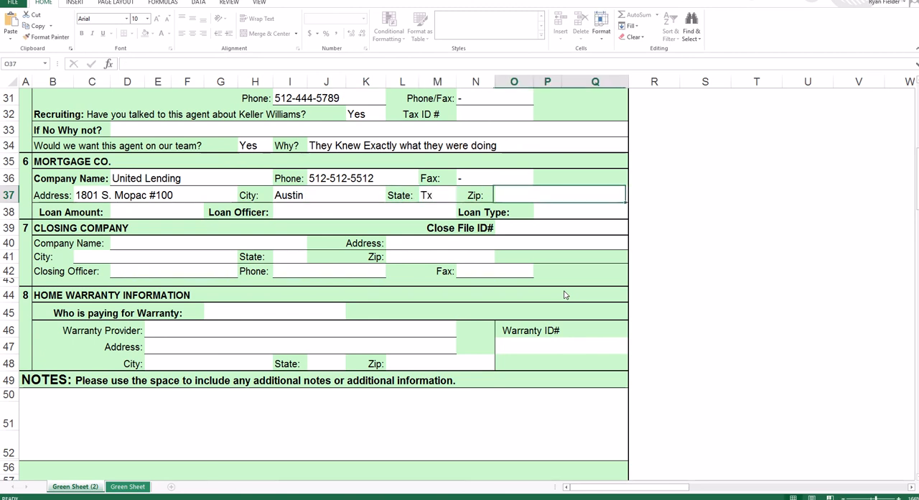
text(78746)
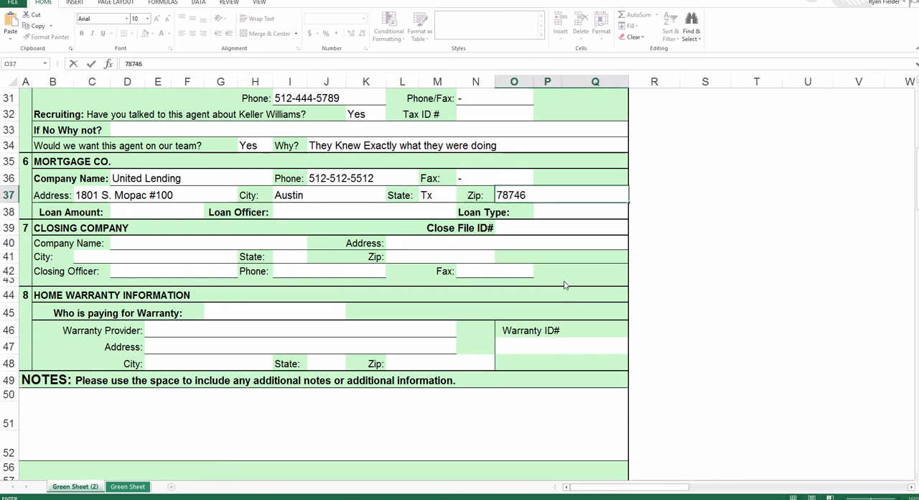
- Set the loan amount in the mortgage company section to 250,000
click(138, 214)
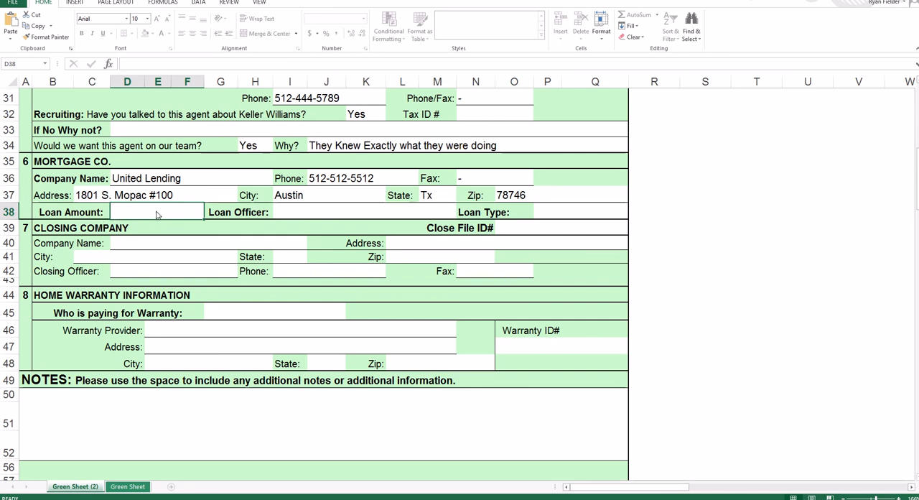
text(250)
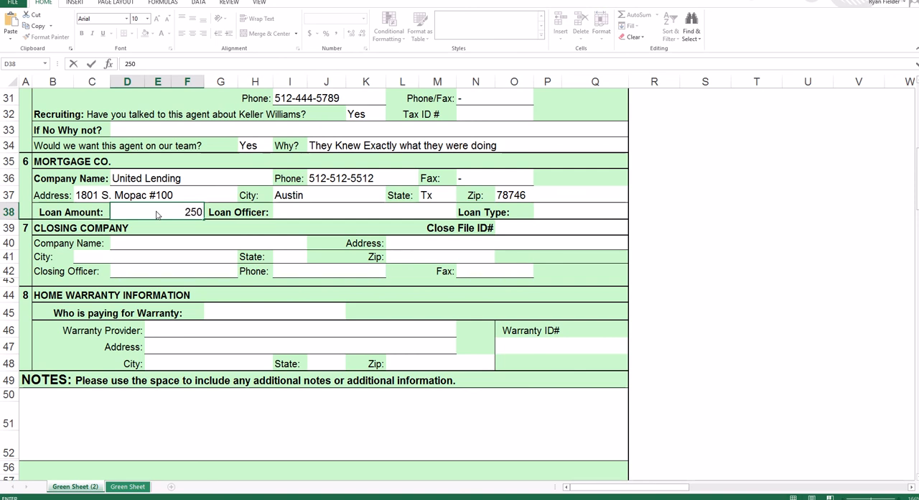
text(,000)
key(Tab)
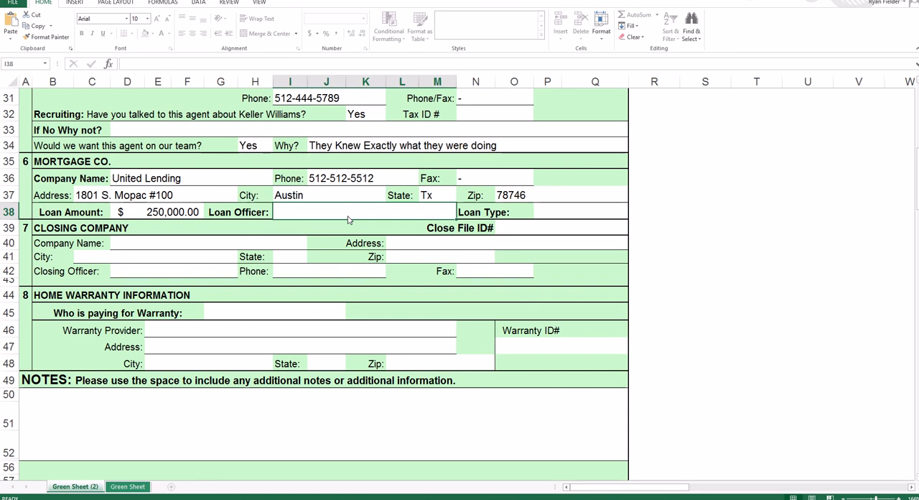
- Enter the loan officer's full name and set the loan type to FHA
text(Larry Lend)
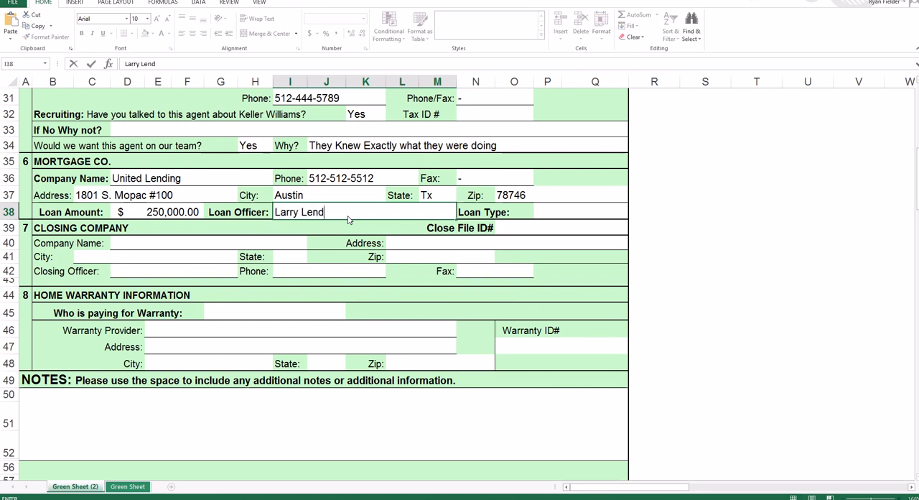
text(er)
key(Tab)
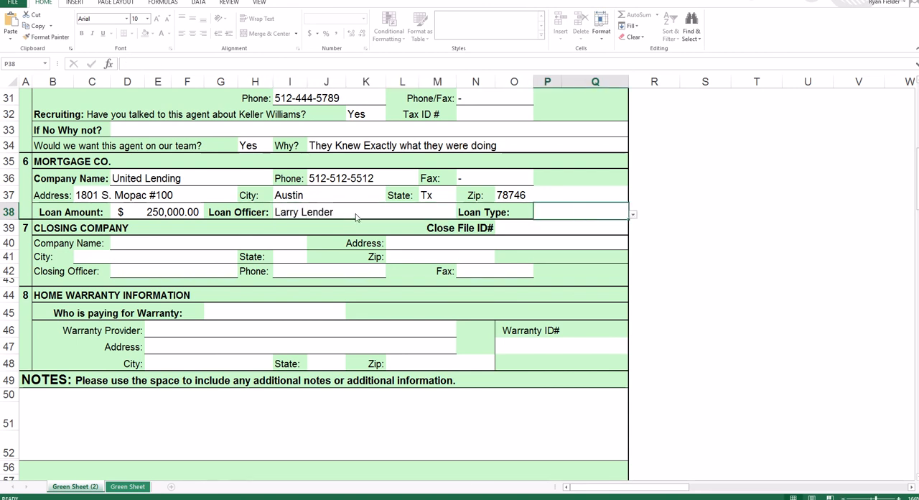
click(633, 216)
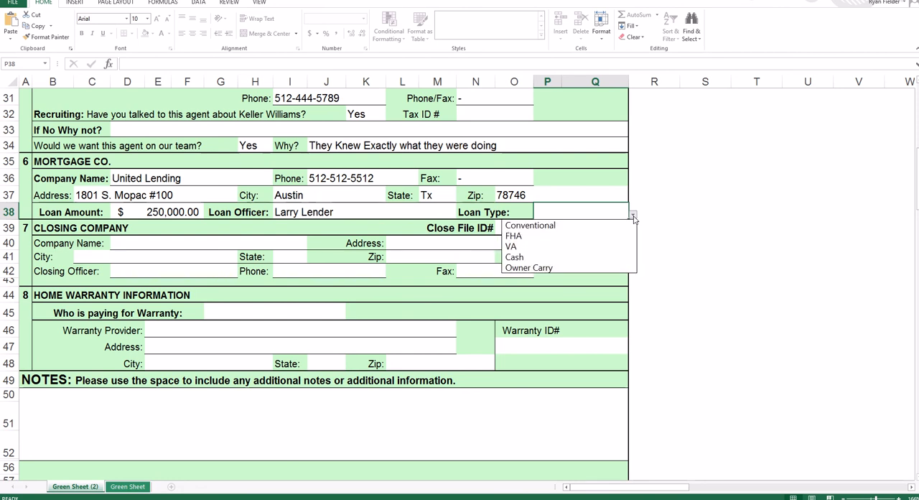
click(528, 237)
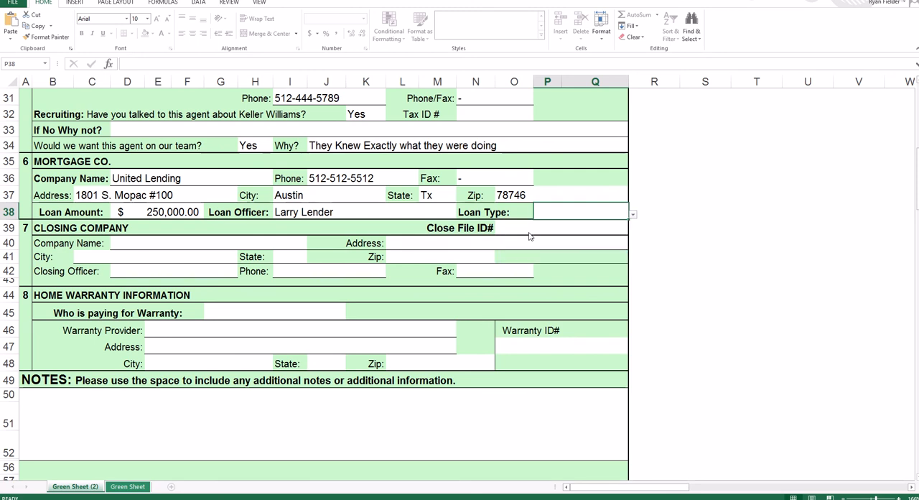
- Change the loan type to Cash and replace the mortgage company name with "CASH"
click(633, 214)
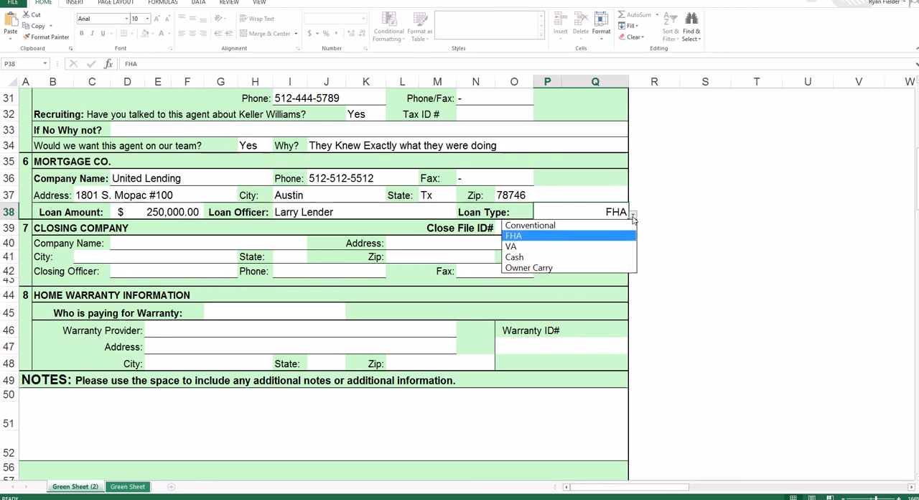
click(525, 260)
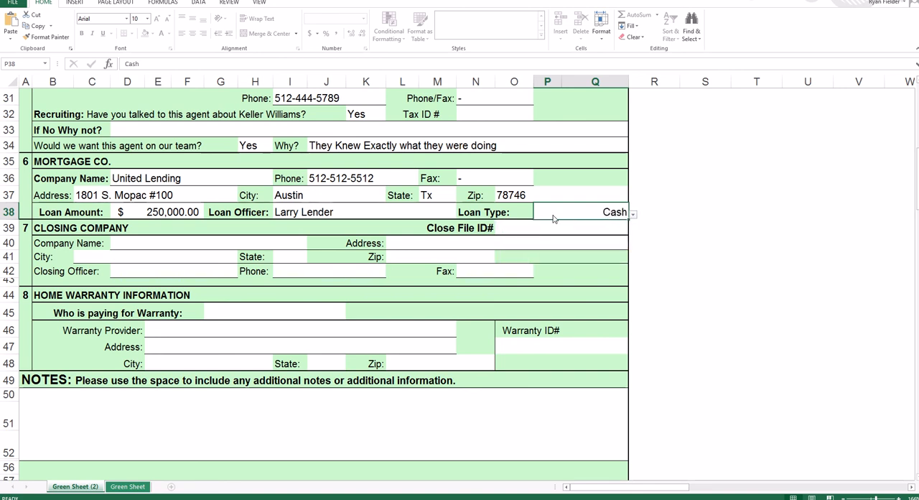
click(202, 183)
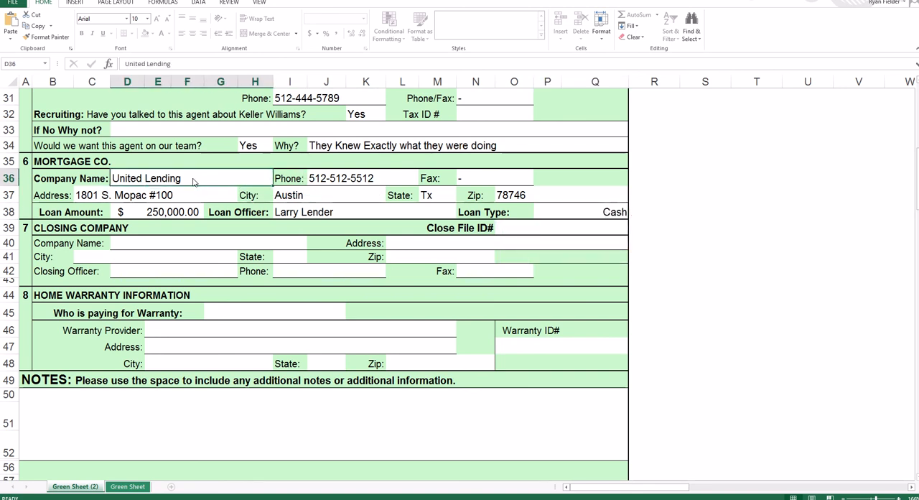
text(CAHS)
key(BackSpace)
key(BackSpace)
text(SH)
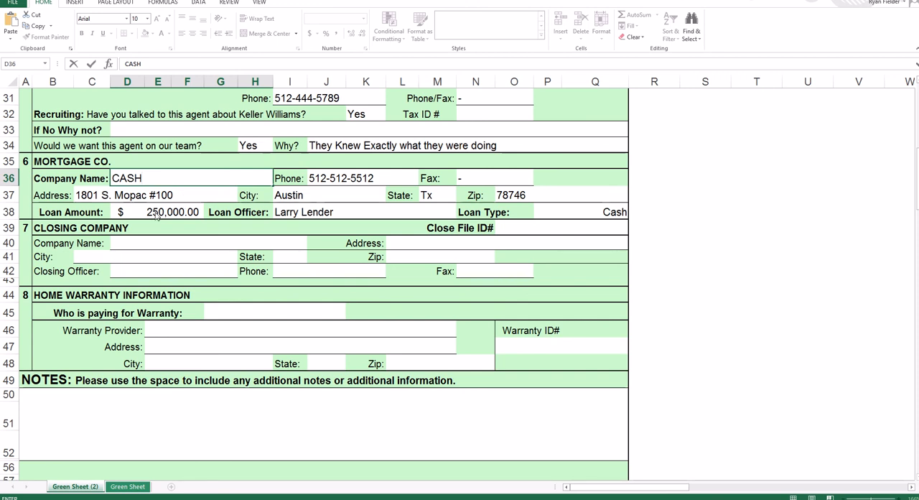
- Restore "United Lending" as the mortgage company name and set the loan type back to FHA
key(BackSpace)
key(BackSpace)
key(BackSpace)
text(United Lending)
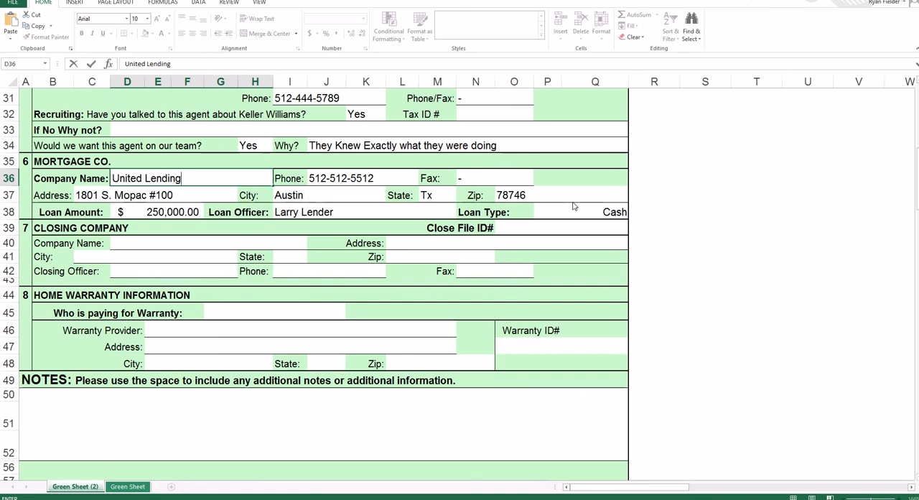
click(598, 213)
click(633, 213)
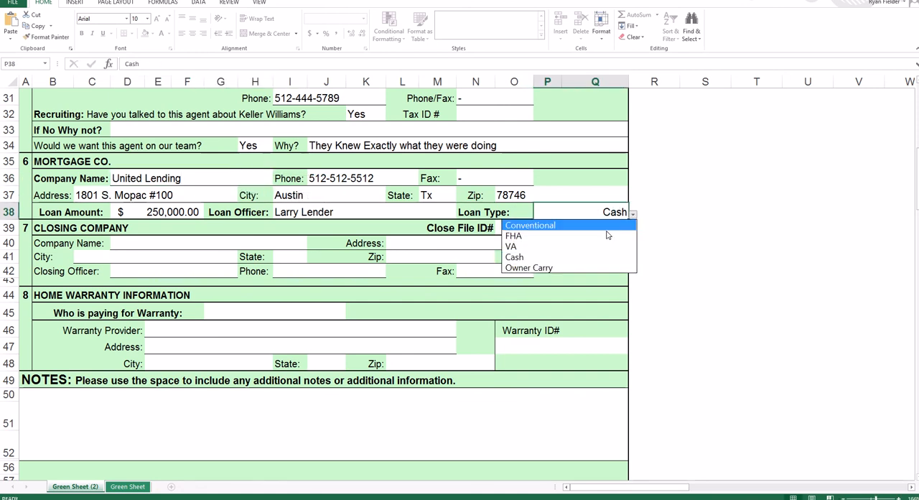
click(558, 236)
- Enter "Gracy" as the closing company's name and fill in its street address with the suite number
click(167, 244)
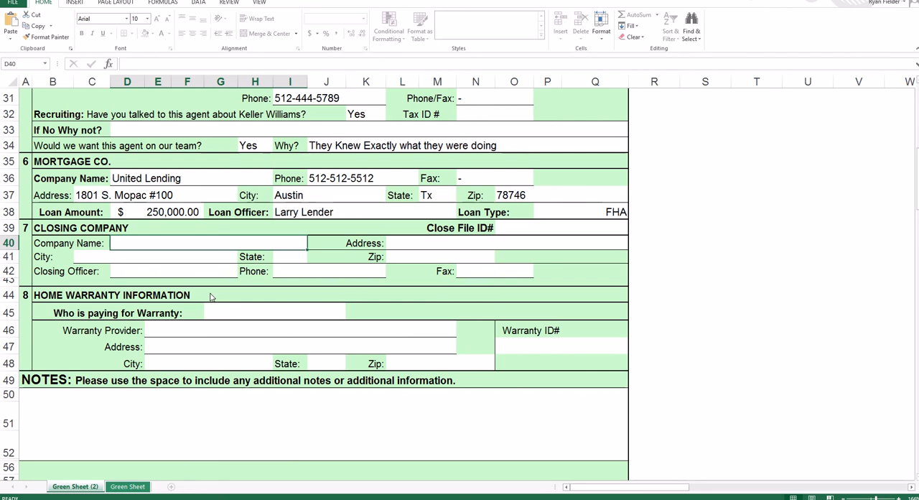
text(Gracy)
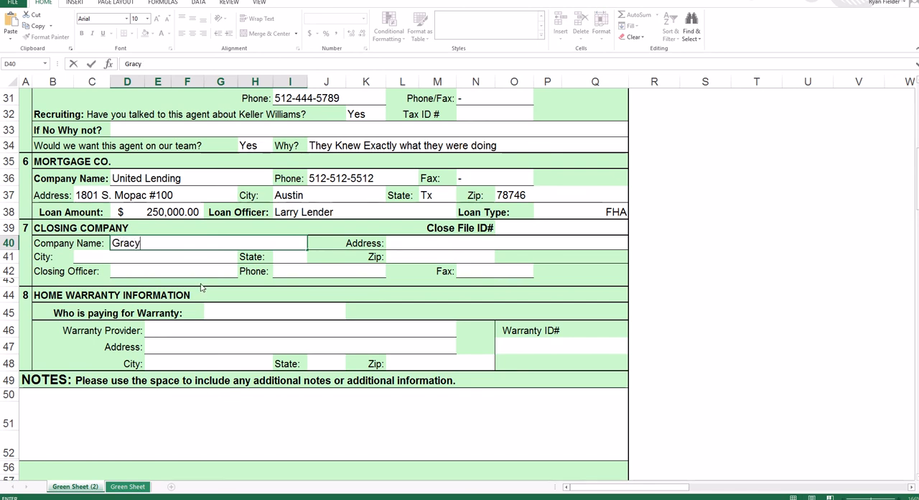
click(420, 245)
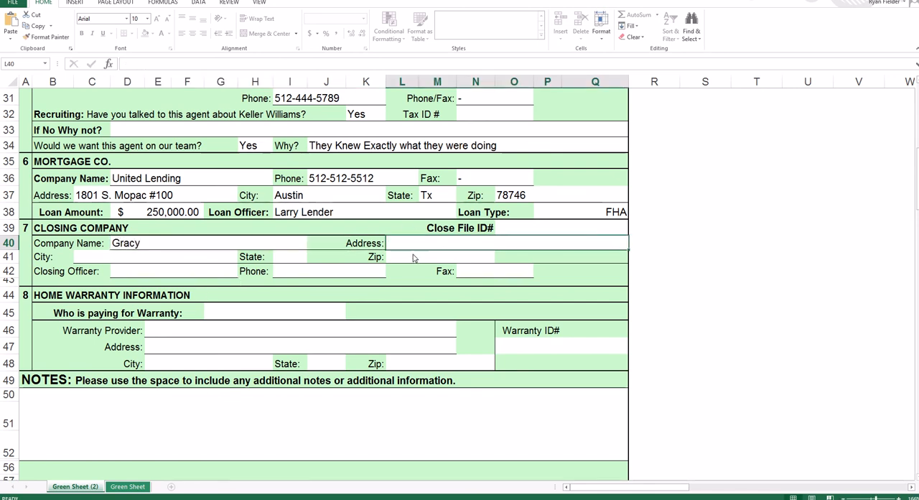
text(1801 S.)
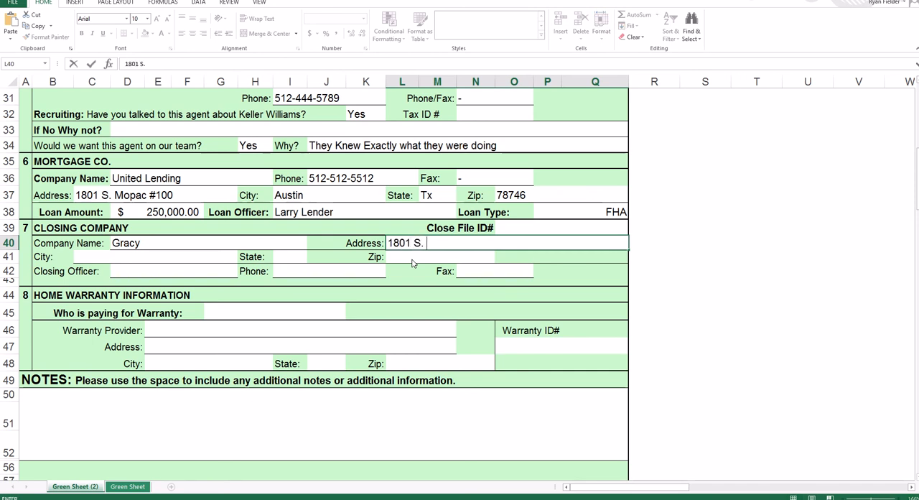
text( m)
key(BackSpace)
text(Mopac #200)
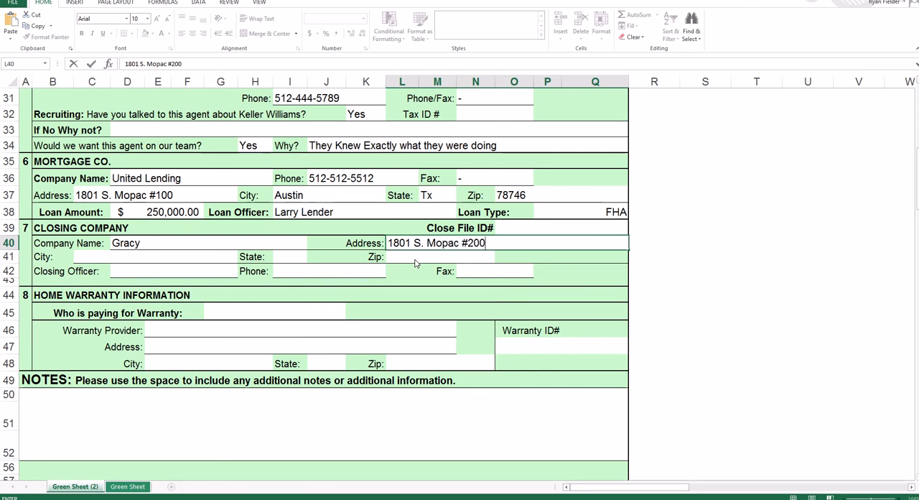
- Enter "Austin" as the closing company's city and "TX" as its state, and fill in its ZIP code
click(138, 261)
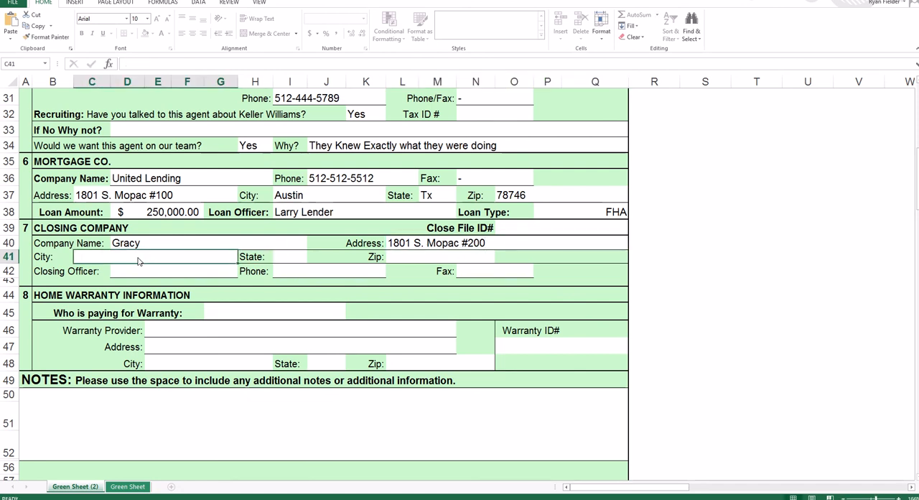
text(Austin)
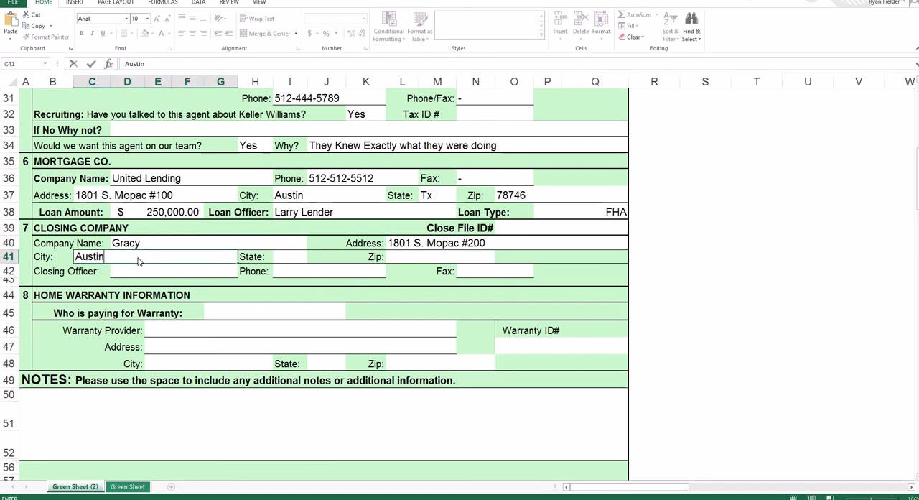
key(Tab)
text(TX)
key(Tab)
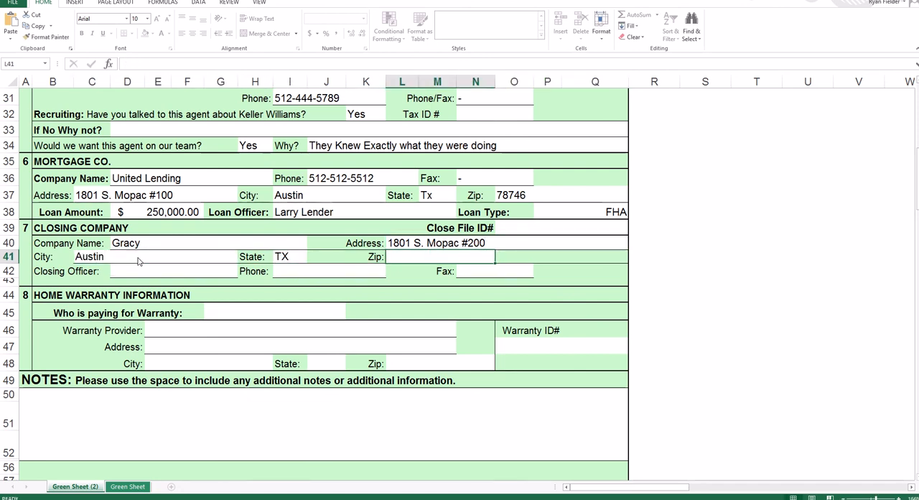
text(78746)
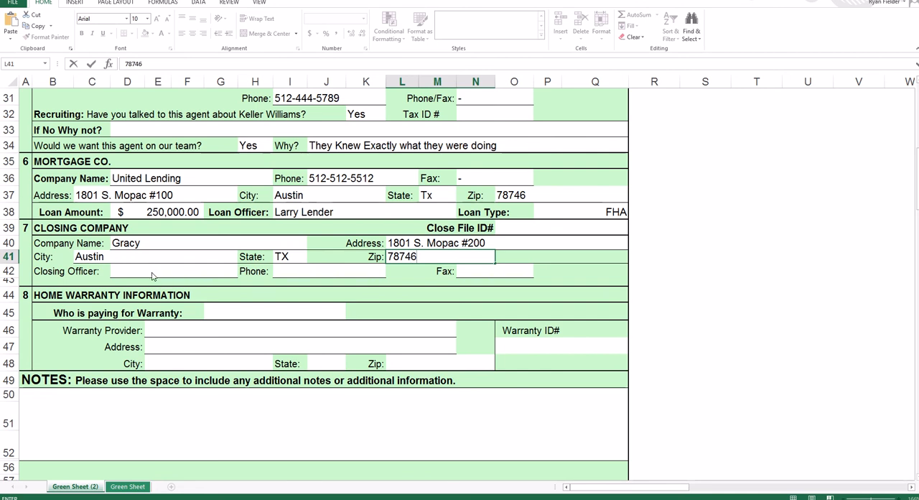
- Enter the closing officer's full name and phone number, and put "-" in the closing company's fax field
click(152, 276)
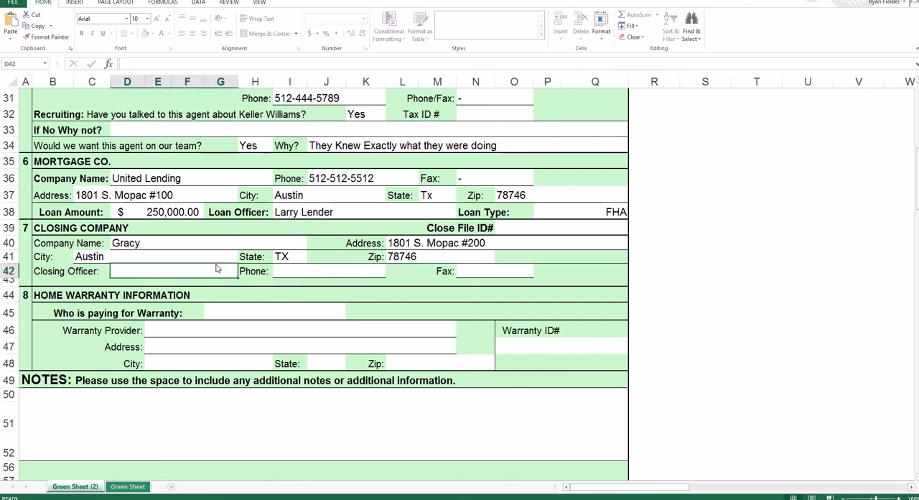
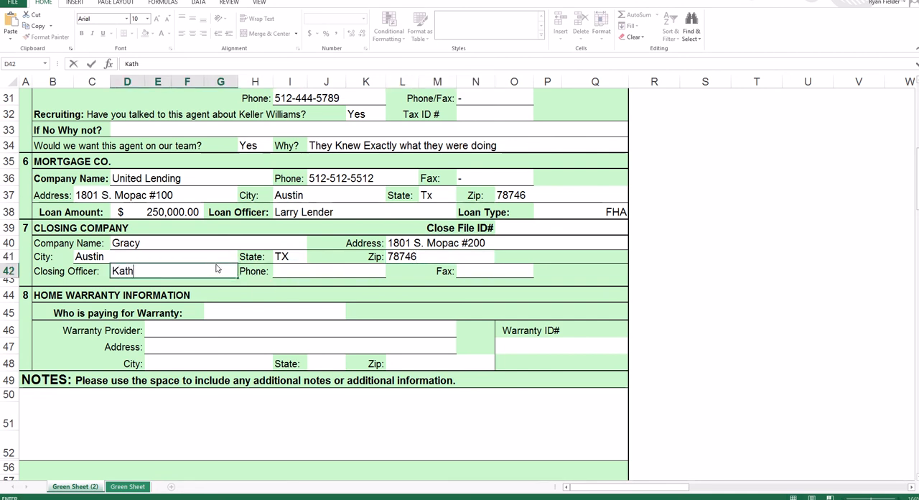
key(Tab)
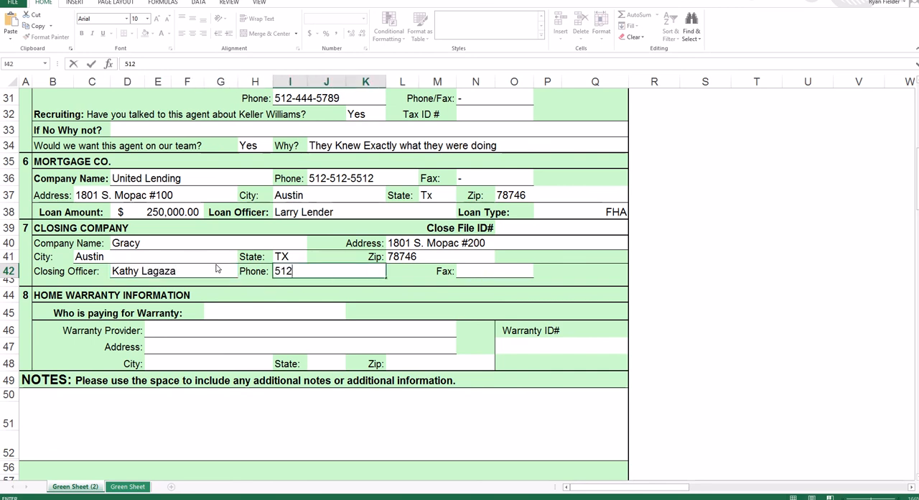
key(Tab)
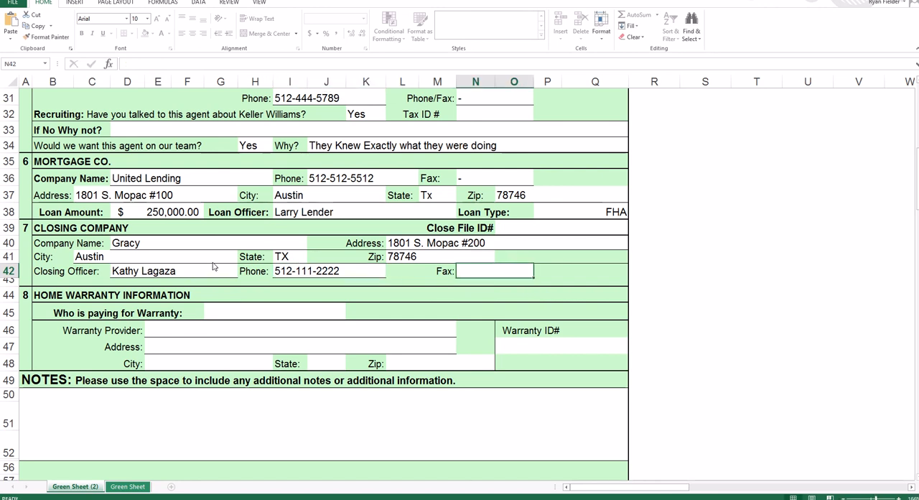
key(Tab)
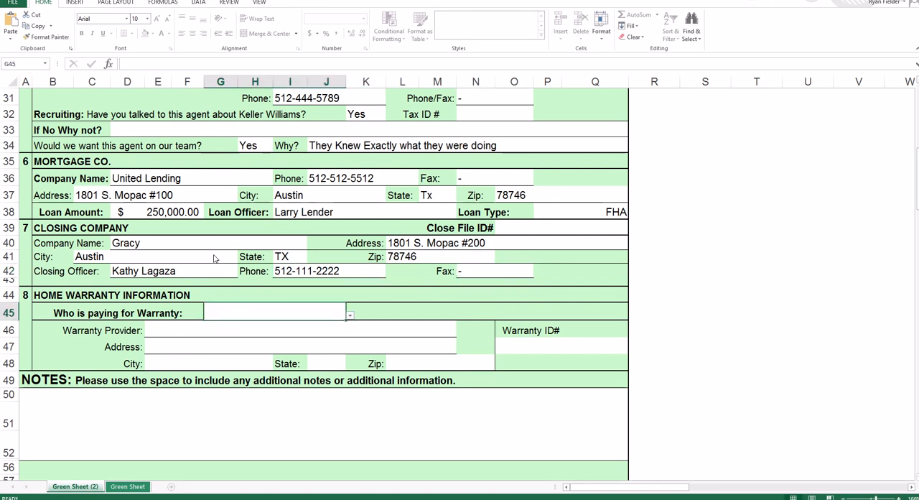
- In the home warranty section, choose Buyer as the party paying for the warranty and enter "TBD" as the warranty provider
scroll(242, 293, down, 2)
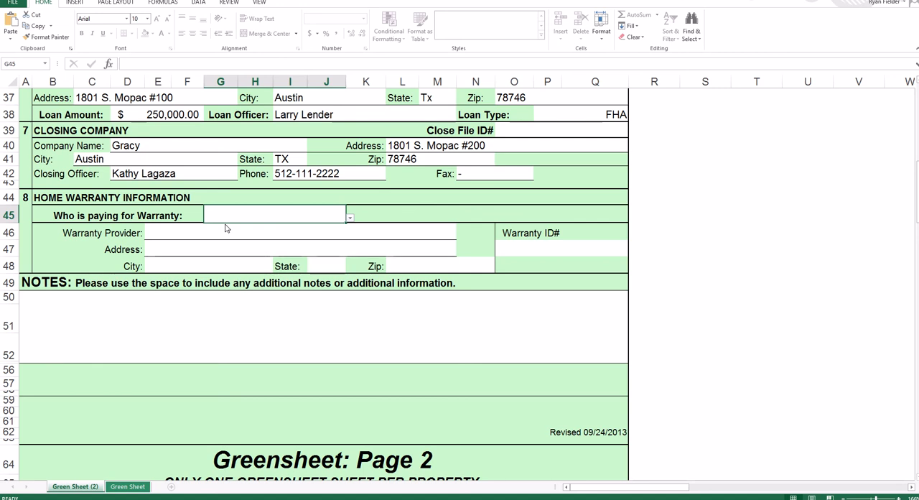
click(350, 217)
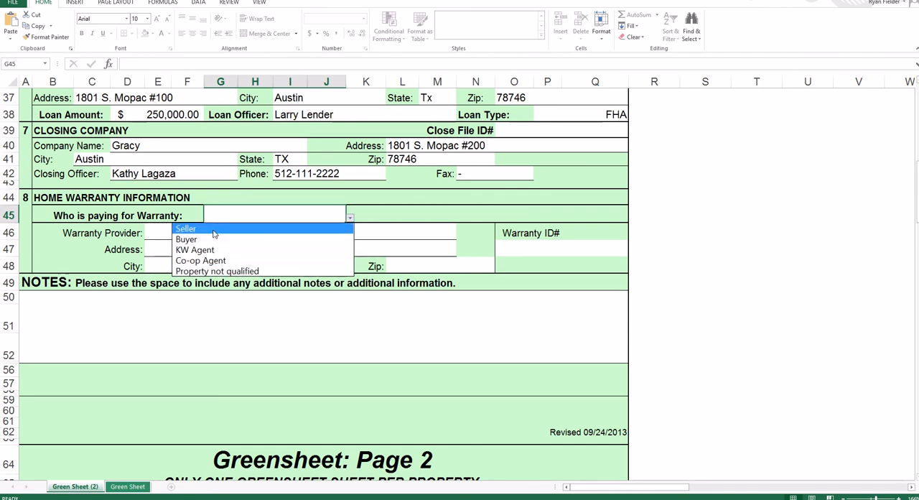
click(213, 239)
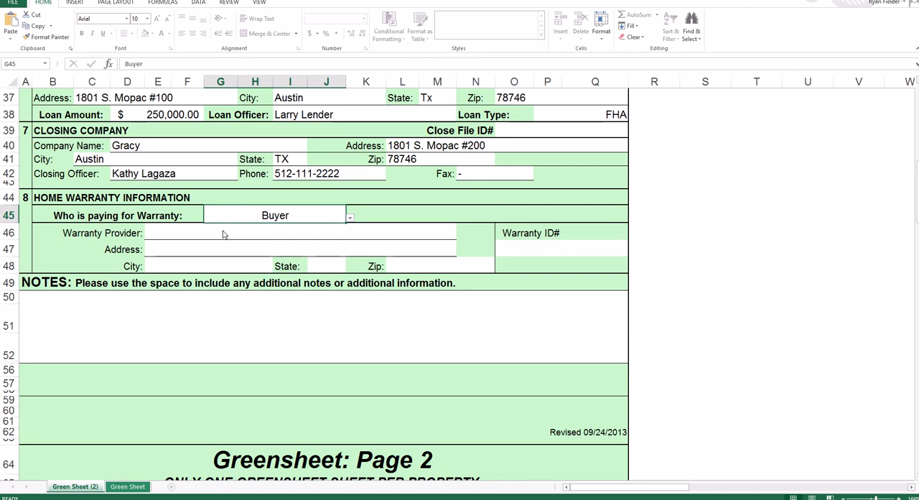
click(222, 238)
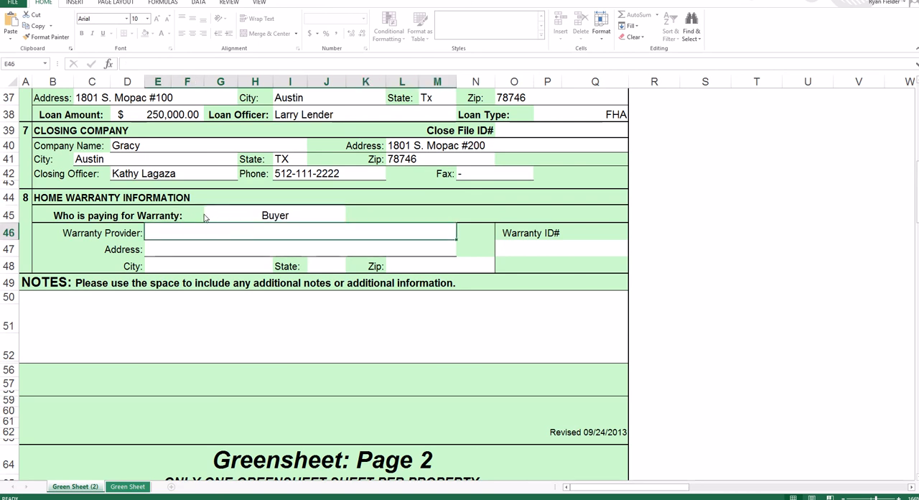
text(TBD)
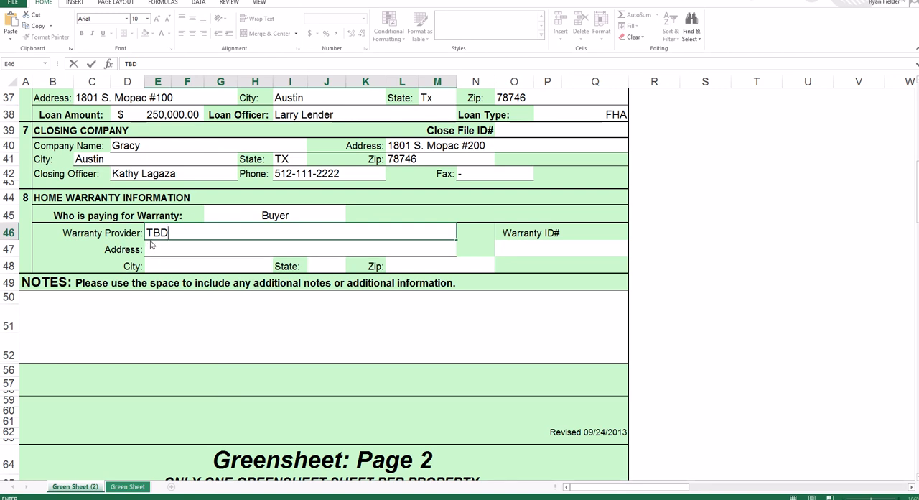
- Write "This is a tempting place for notes, however it is not the most important place." in the notes area
click(208, 353)
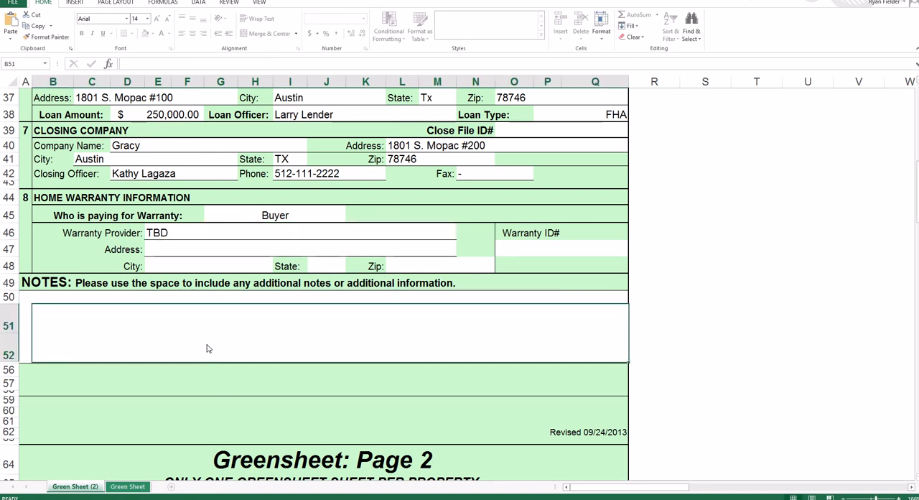
text(This )
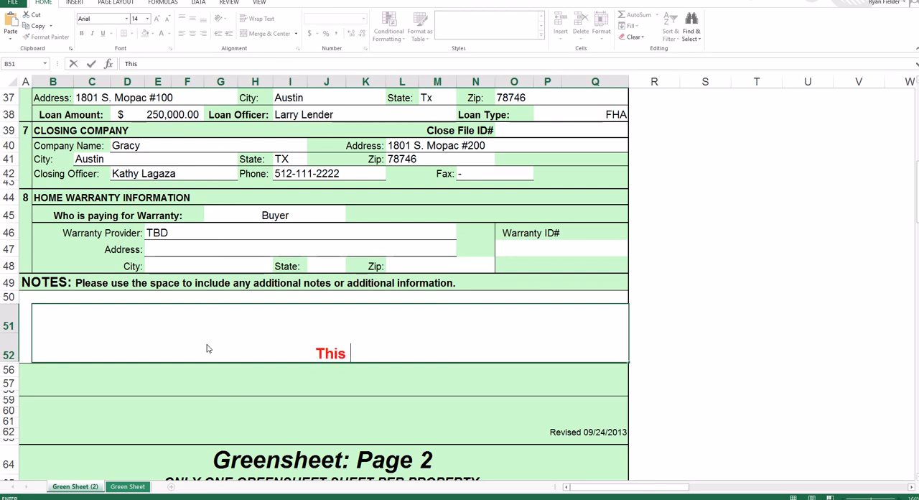
text(is a tem)
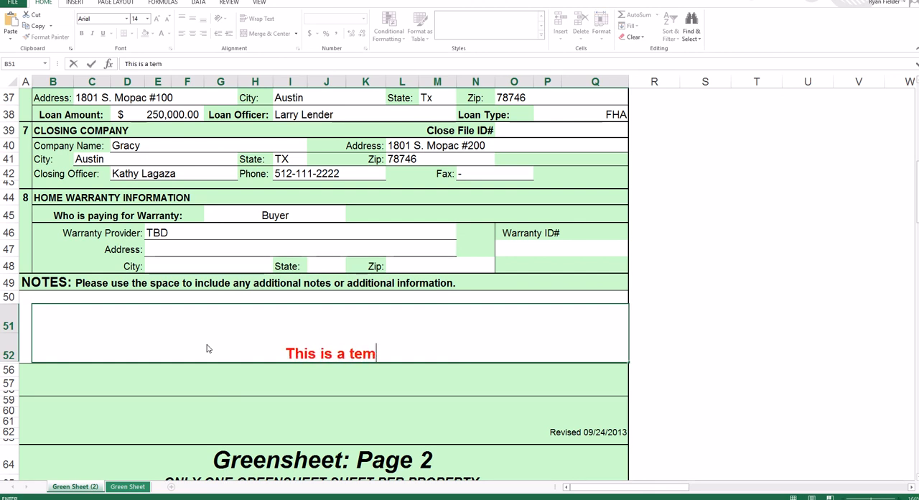
text(pting place)
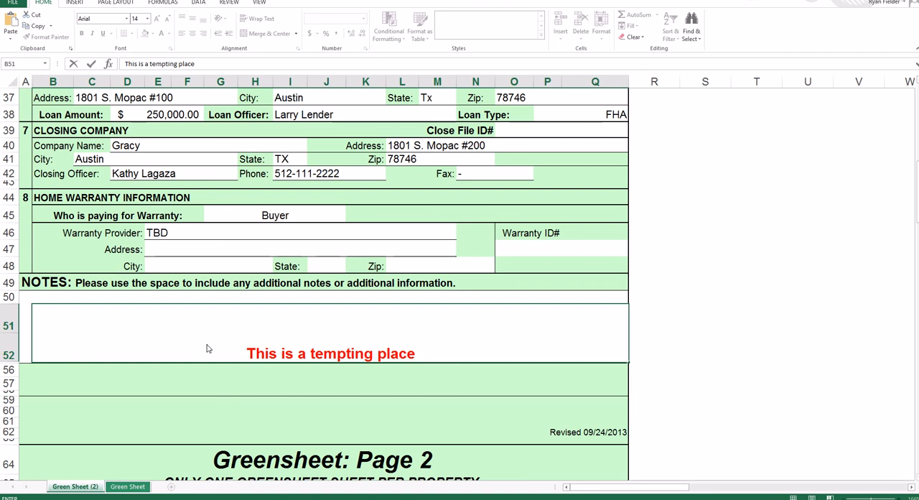
text(for notes)
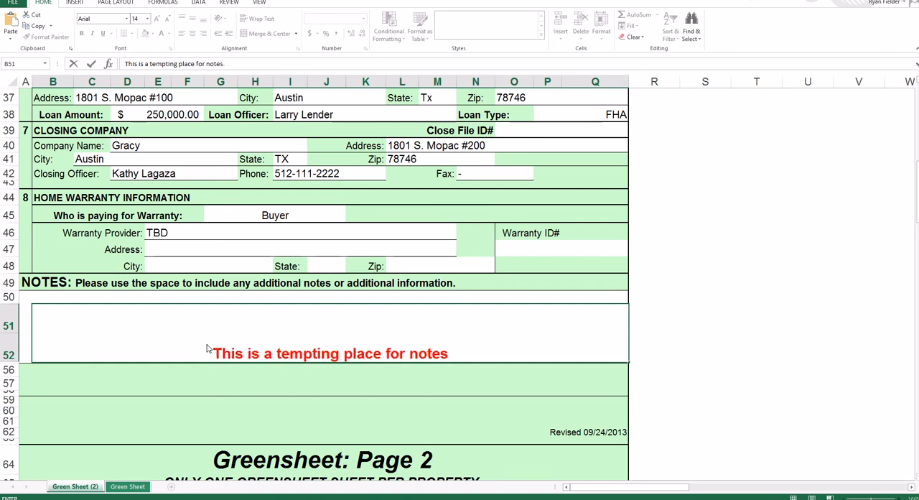
text(.)
key(BackSpace)
text(, however it)
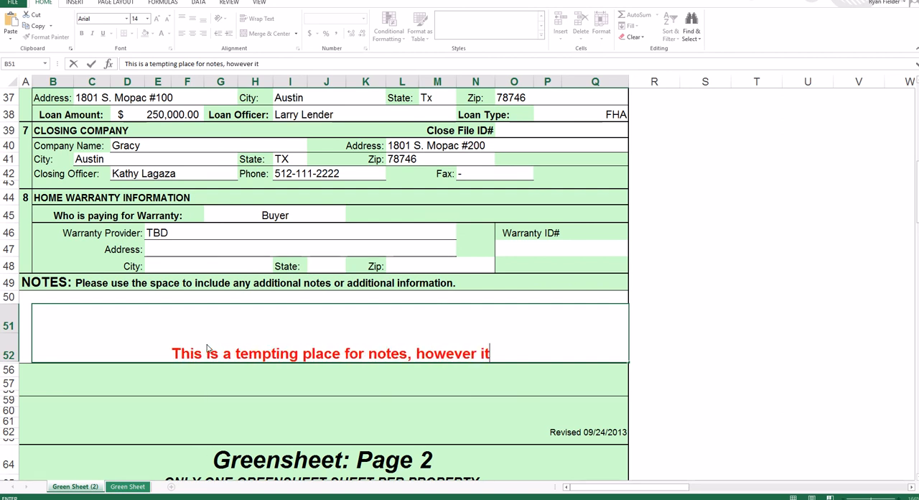
text( is not the mo)
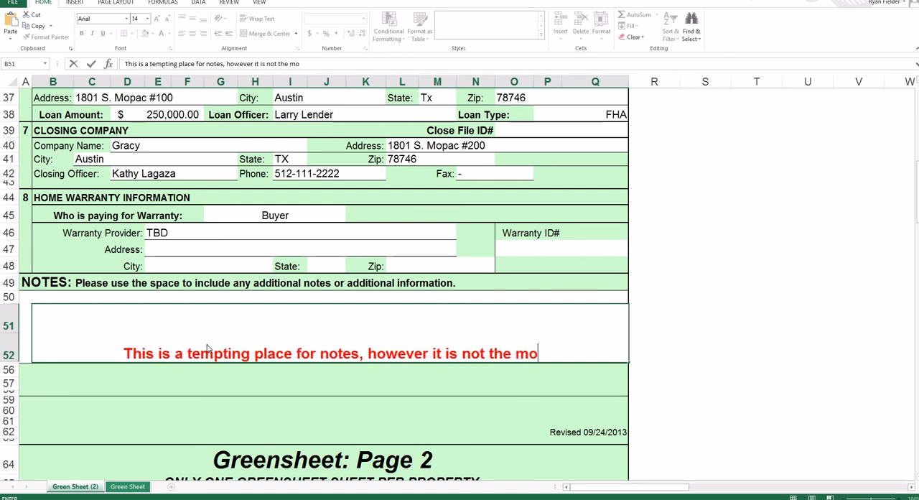
text(st important place.)
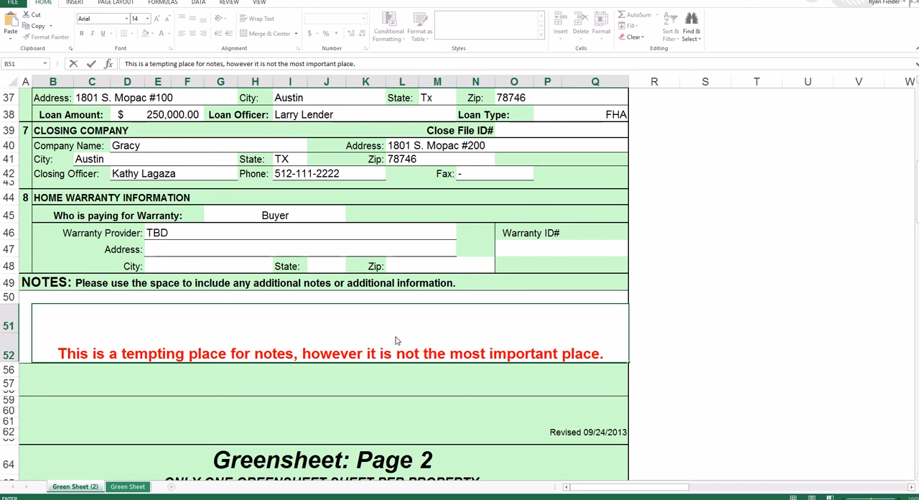
- Enter 1850 as the sale price on page 2 of the greensheet
scroll(399, 337, down, 3)
scroll(397, 341, down, 3)
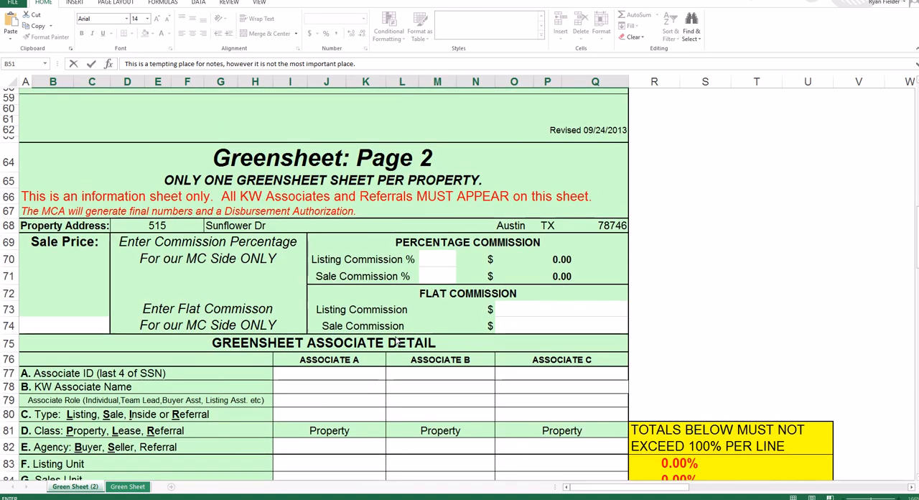
scroll(396, 341, down, 1)
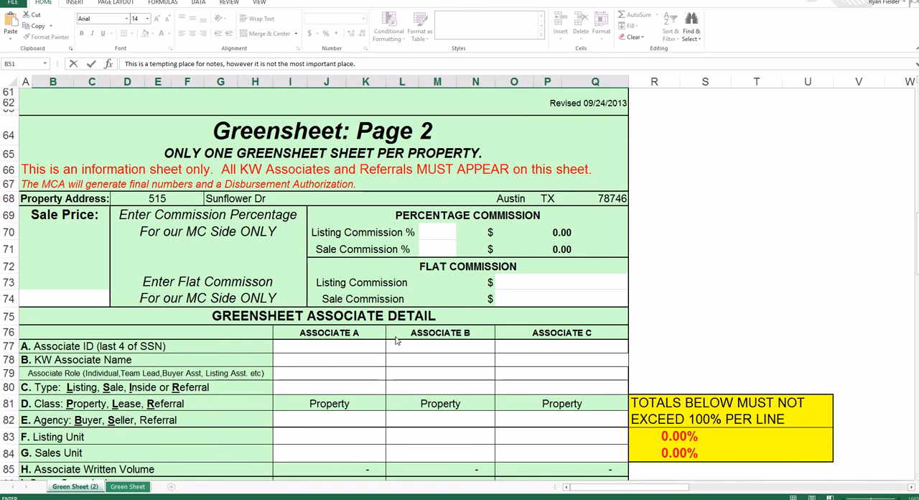
scroll(396, 340, down, 1)
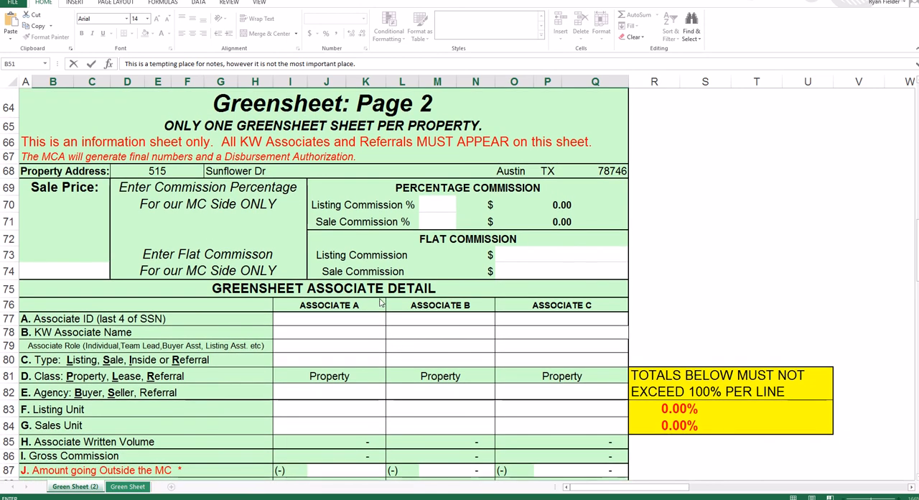
click(56, 275)
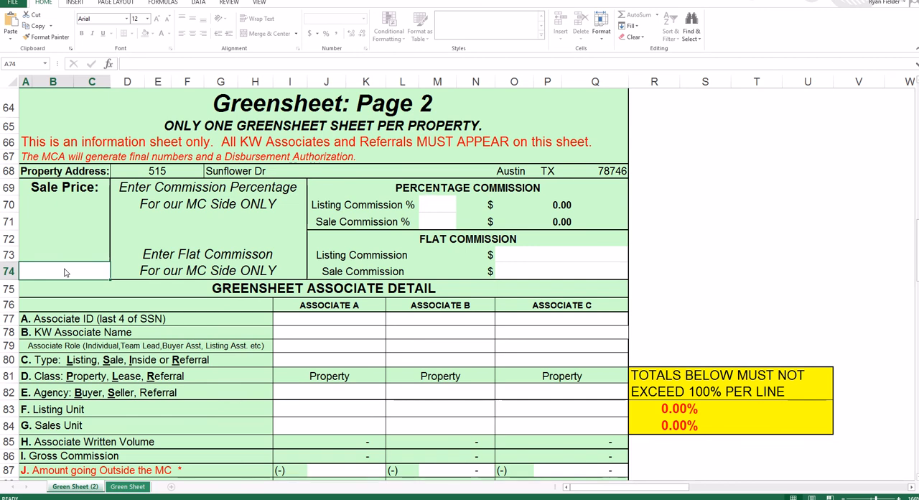
text(1850)
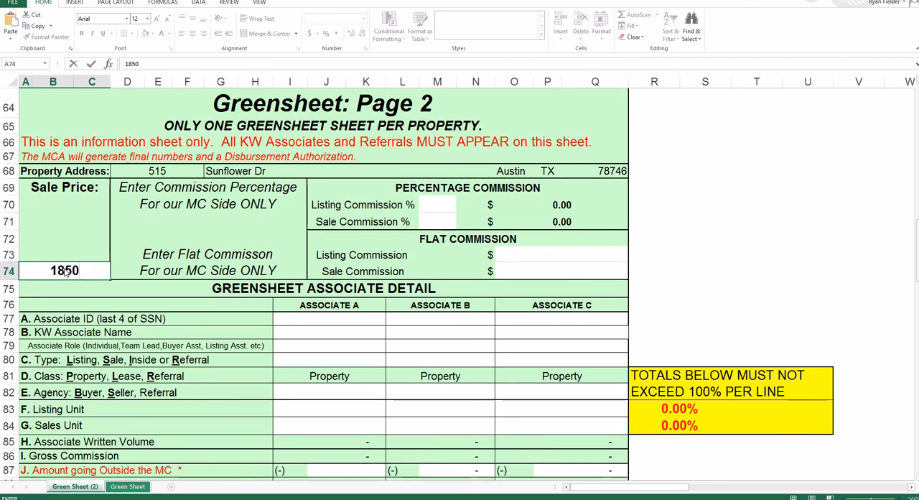
key(Tab)
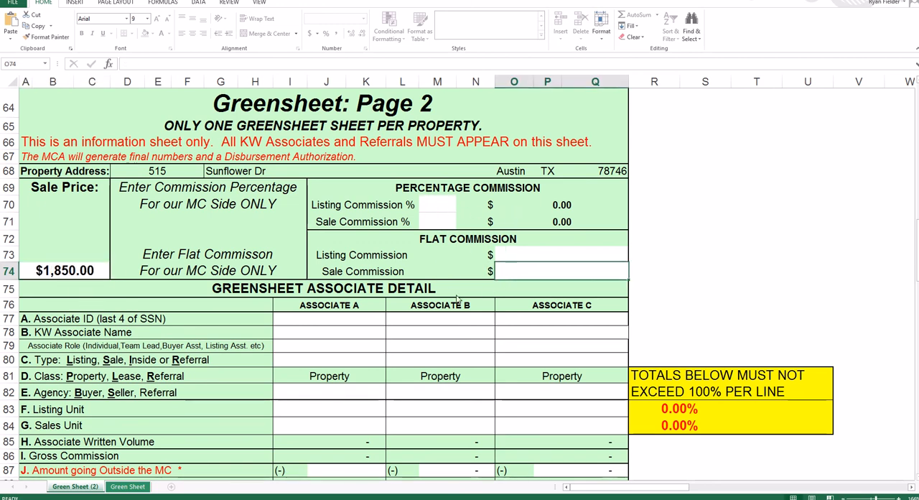
- Set the sale price on page 2 of the greensheet to 300000
click(72, 269)
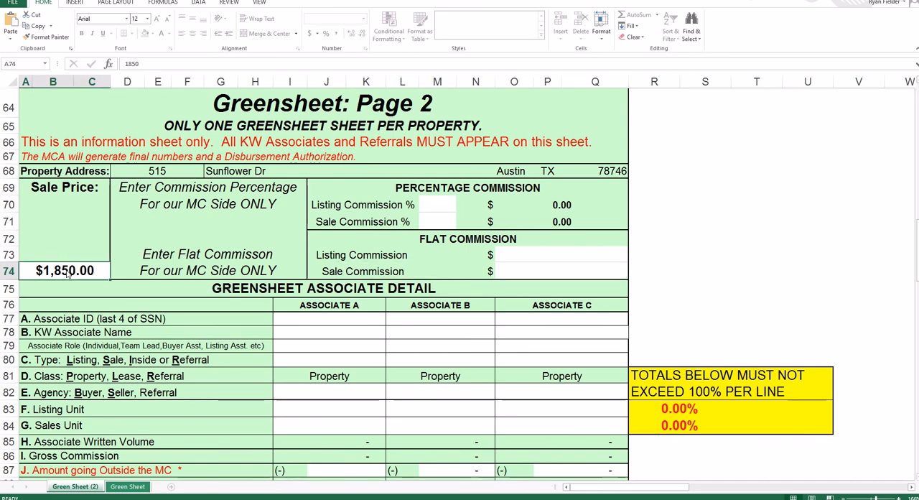
text(300000)
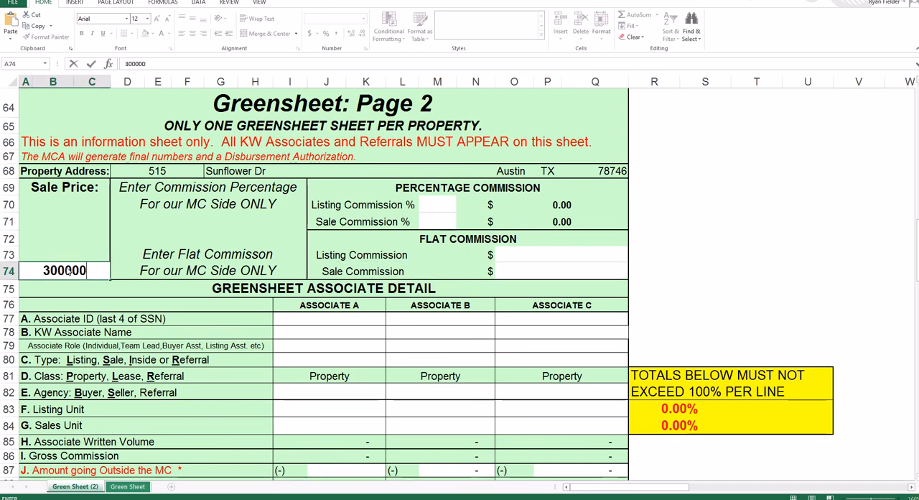
key(Tab)
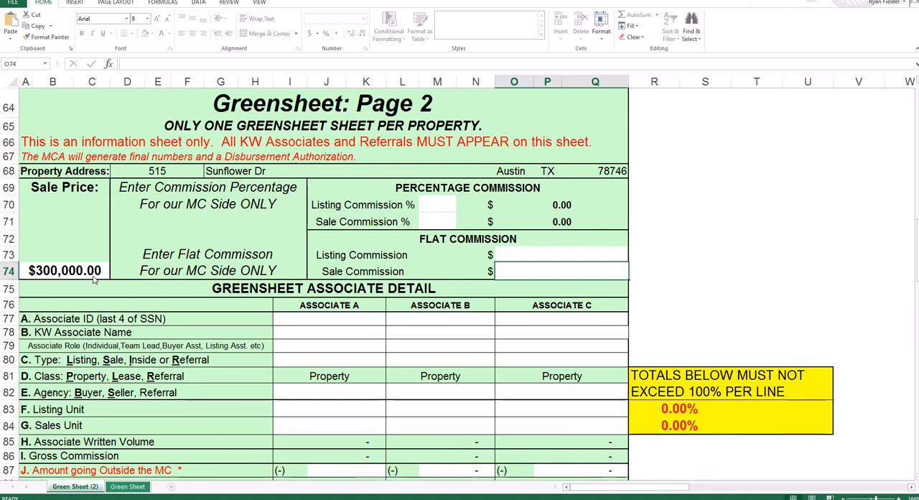
click(92, 277)
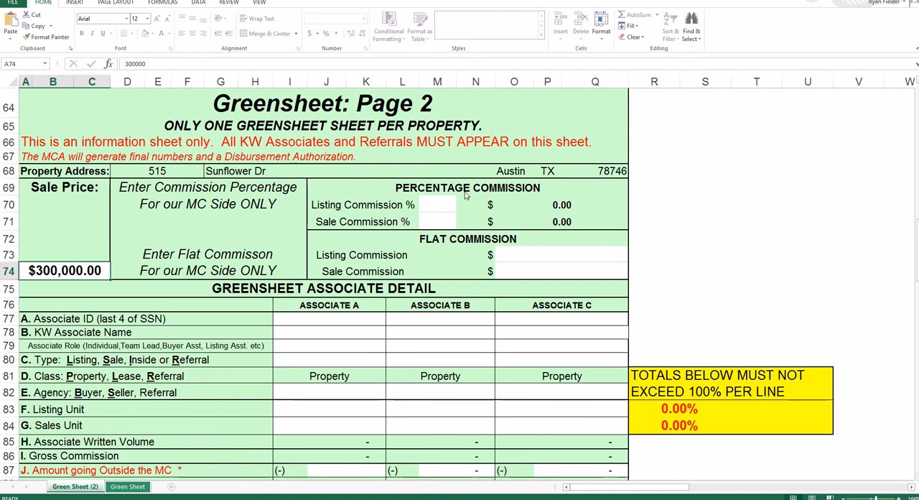
- Set the listing commission percentage on page 2 to 3%
click(445, 205)
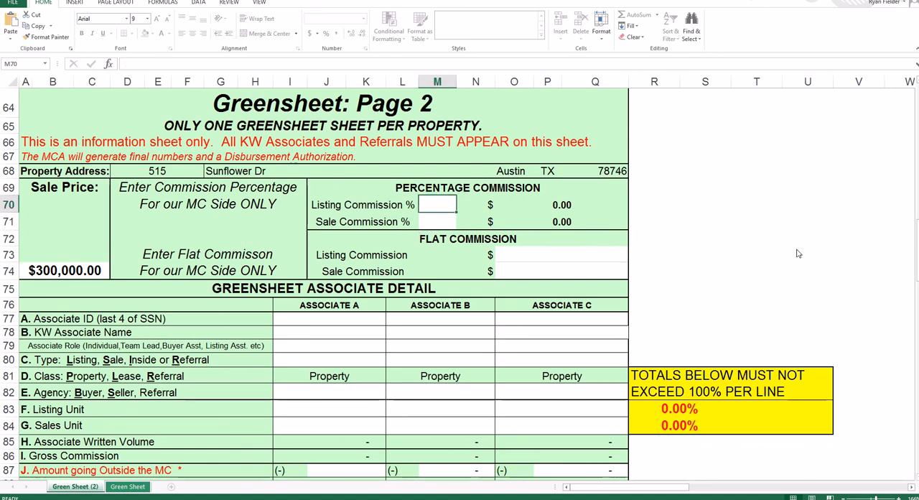
text(3%)
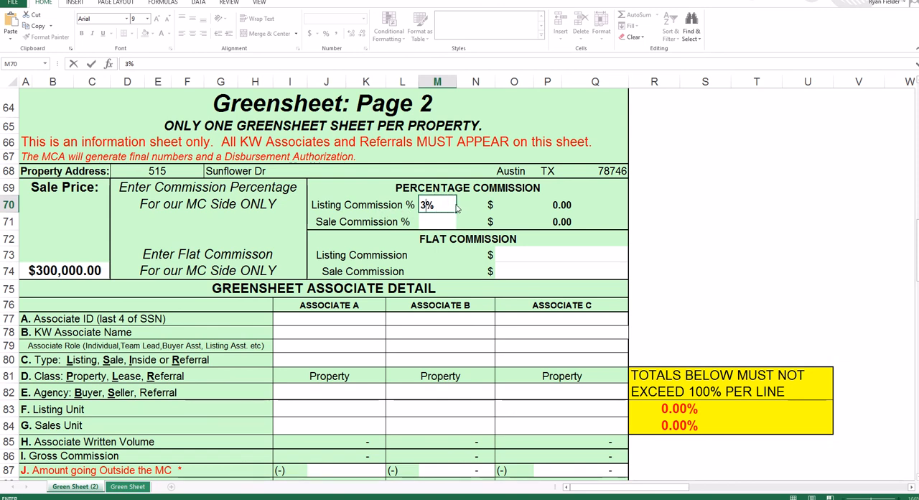
key(Return)
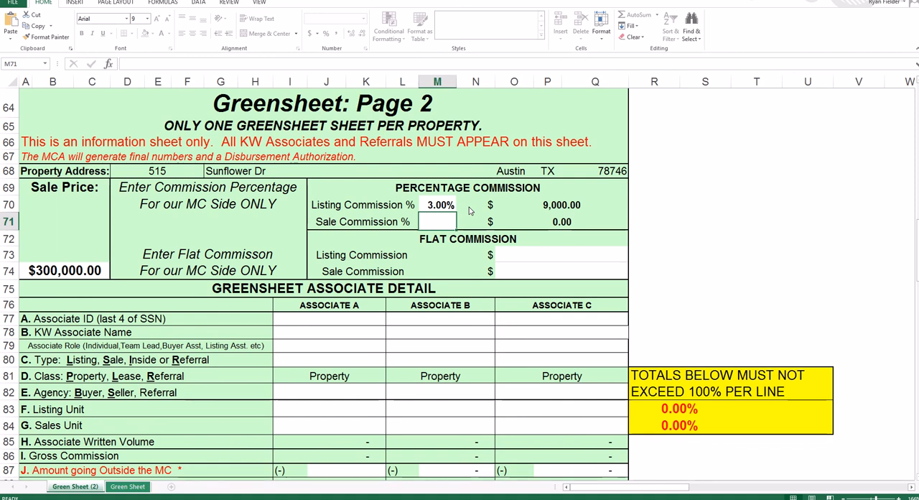
- Clear the listing commission percentage on page 2 and enter 1000 as the flat listing commission
click(446, 206)
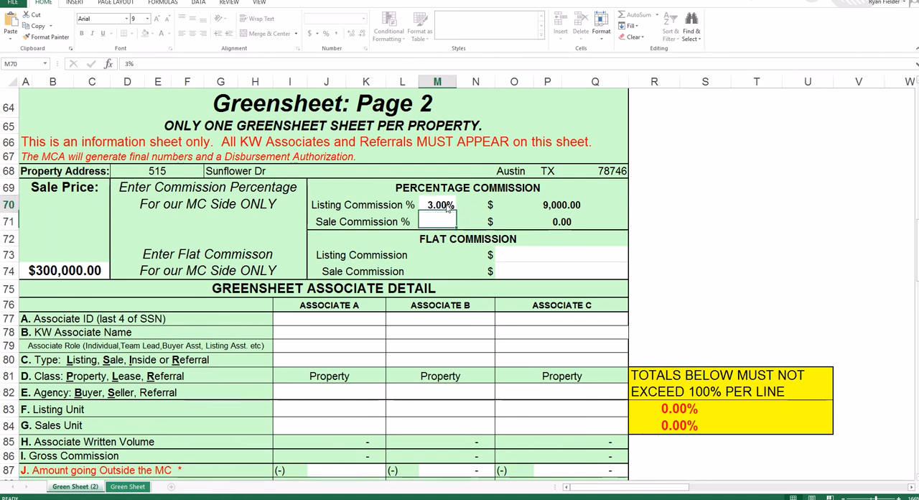
key(BackSpace)
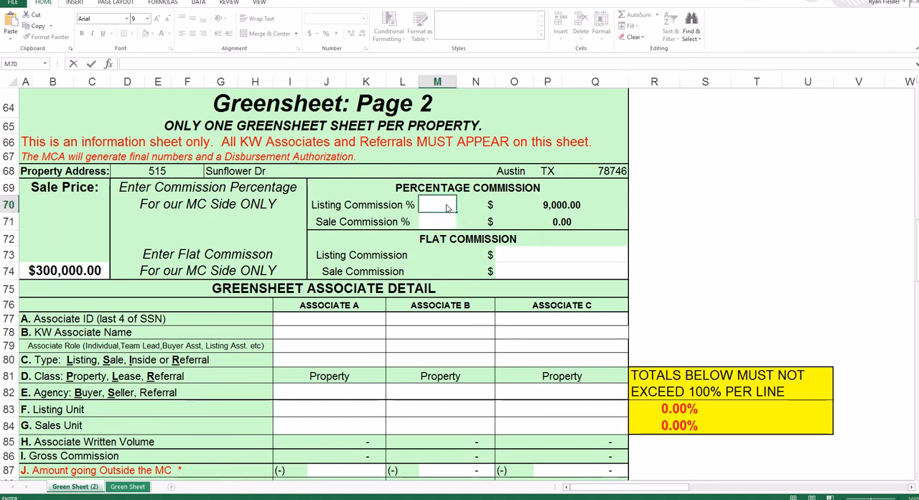
key(Return)
click(518, 259)
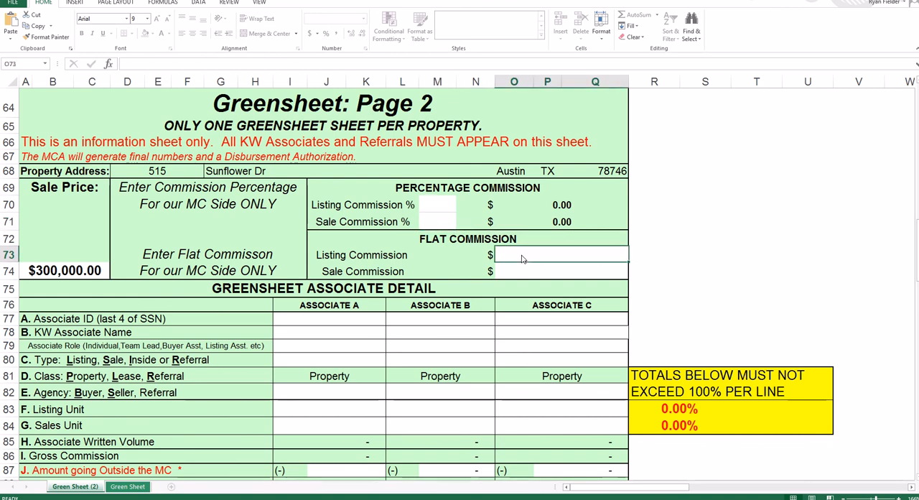
text(1000)
key(Return)
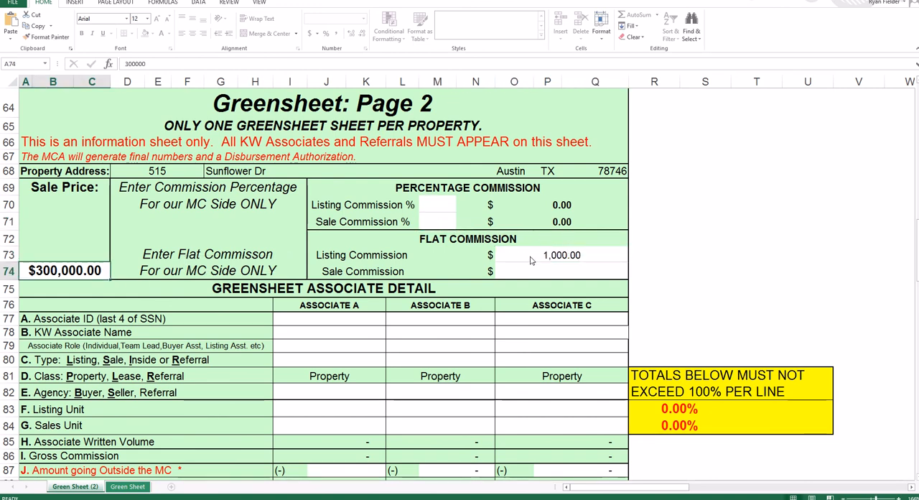
- Remove the flat listing commission and set the listing commission percentage to 3%
click(531, 260)
key(Delete)
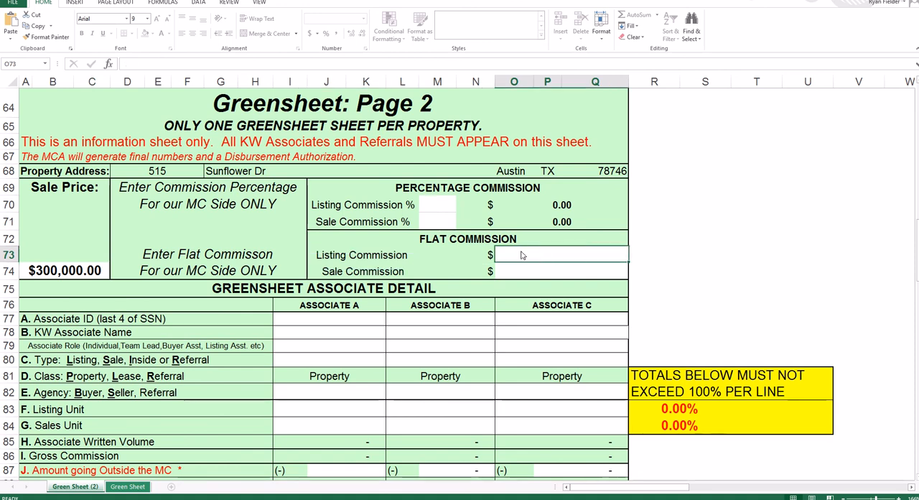
click(443, 209)
text(3%)
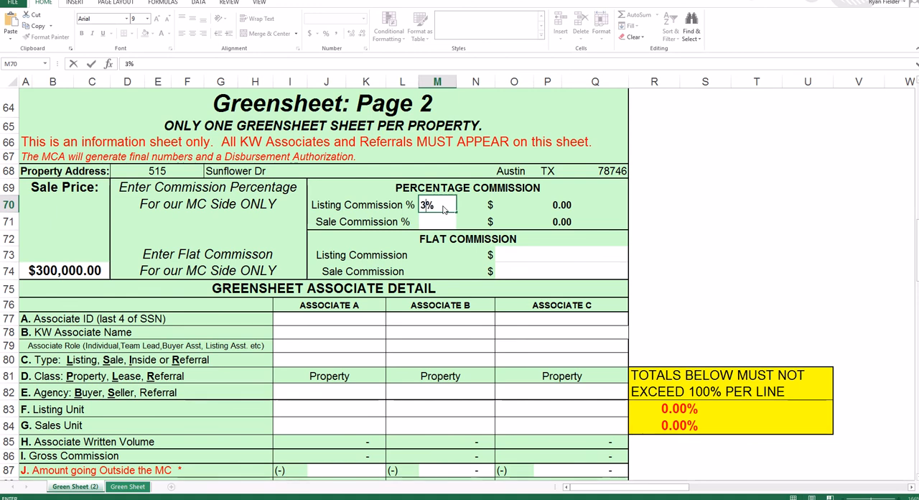
key(Return)
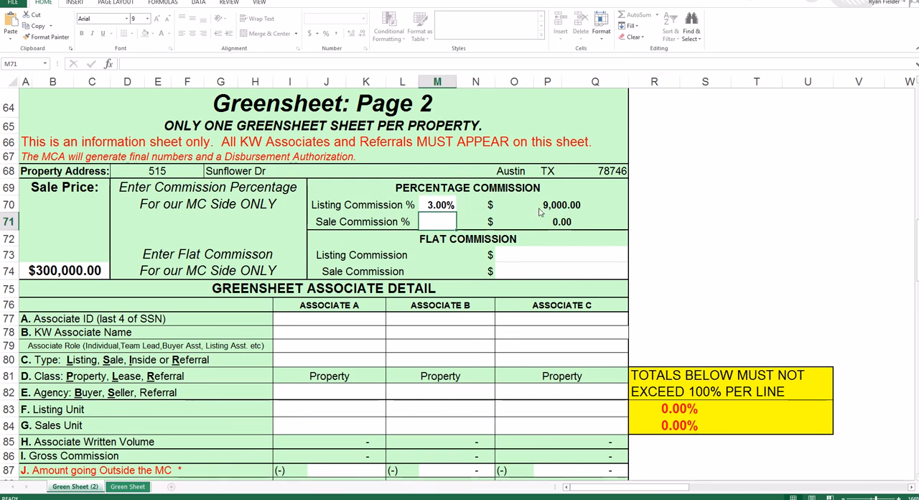
- Clear the listing commission percentage and enter 8000 as the flat listing commission instead
click(437, 206)
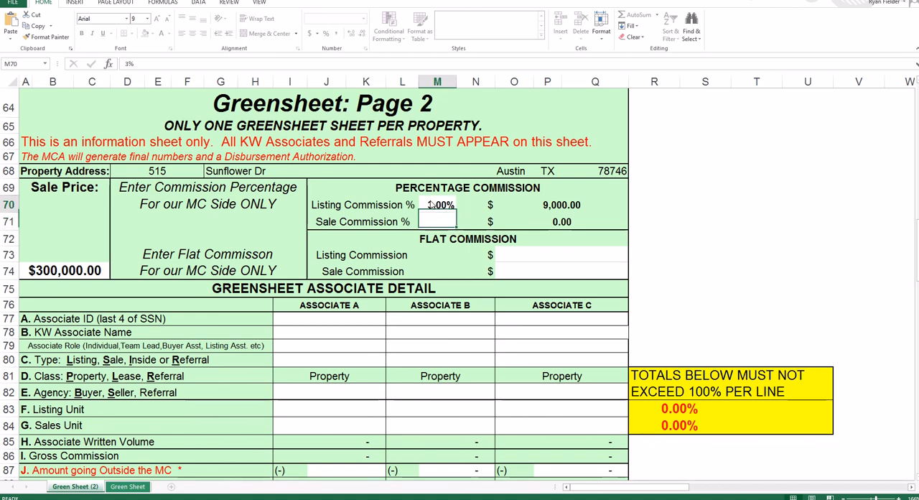
key(BackSpace)
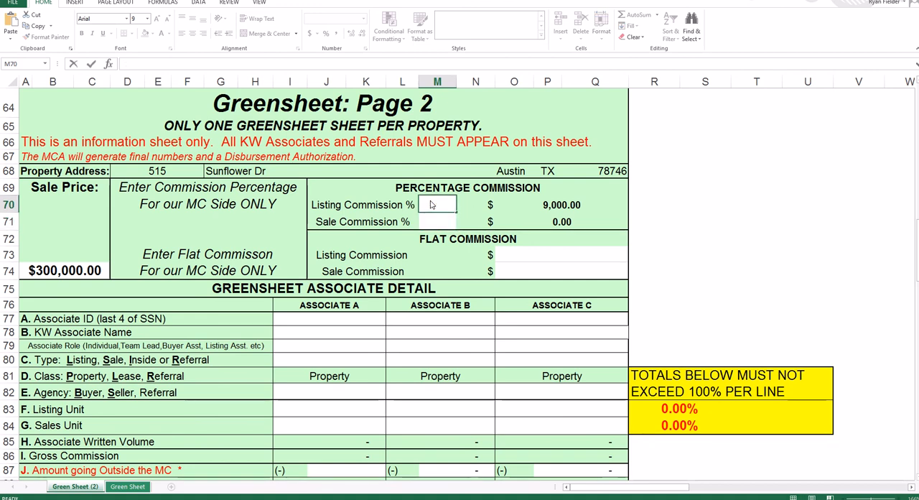
key(Return)
click(568, 255)
text(8)
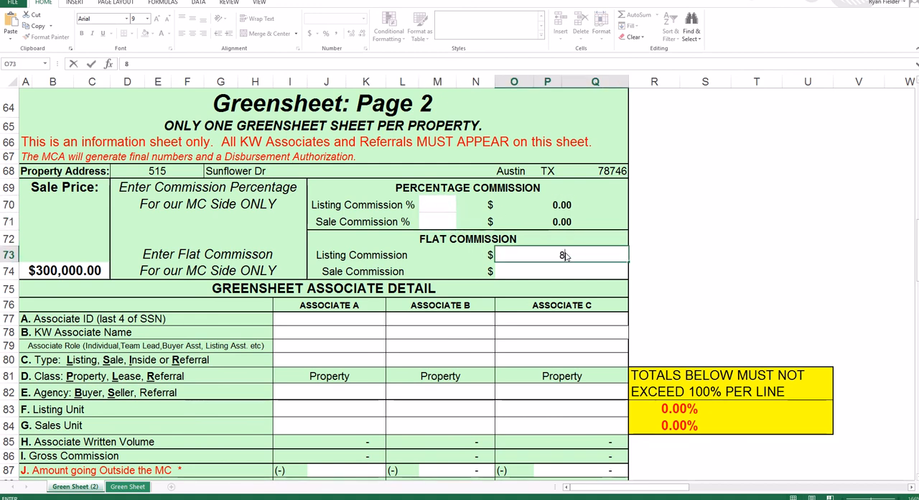
text(000)
key(ctrl+Return)
key(Tab)
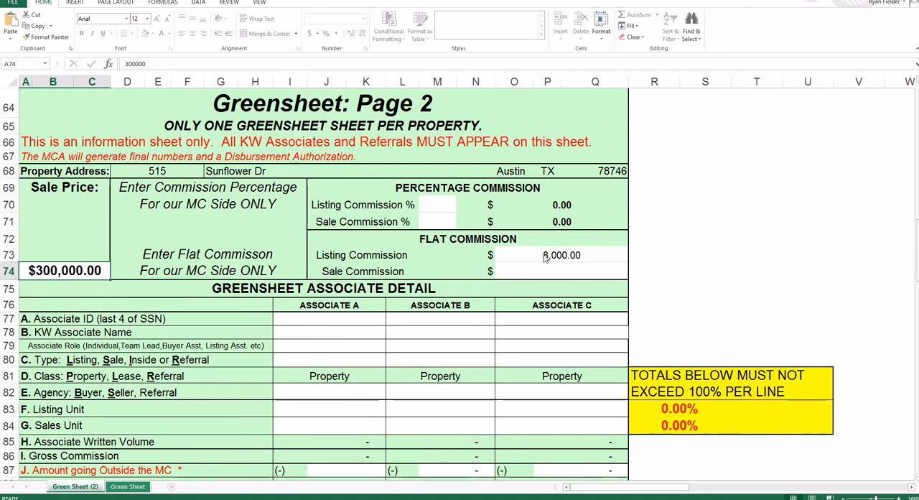
- Set the listing commission percentage to 3% again and delete the flat listing commission amount
click(452, 210)
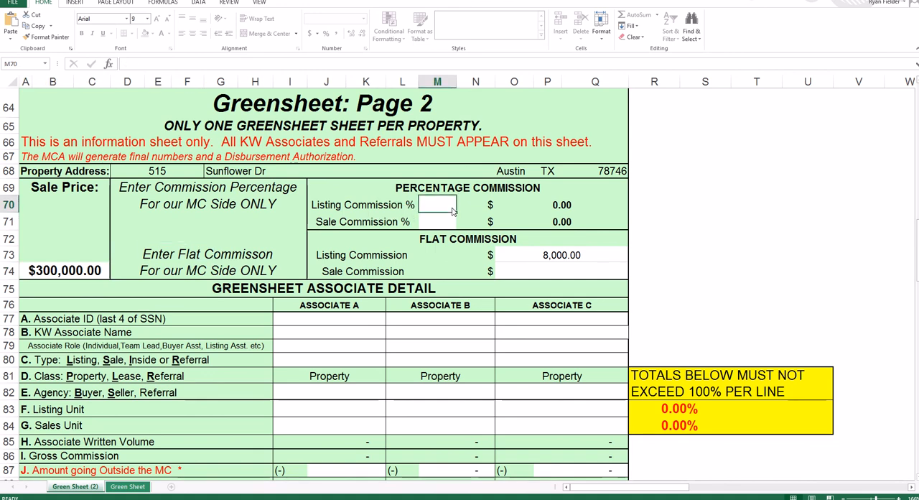
text(3)
key(Return)
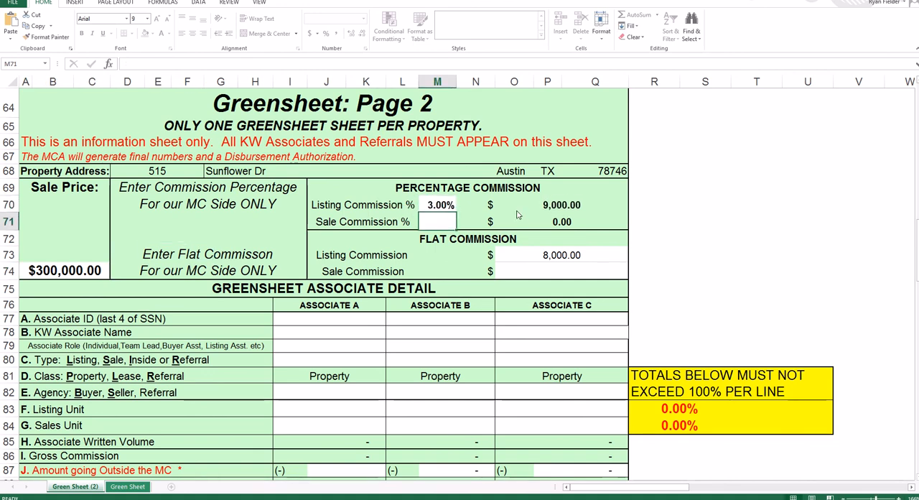
click(551, 255)
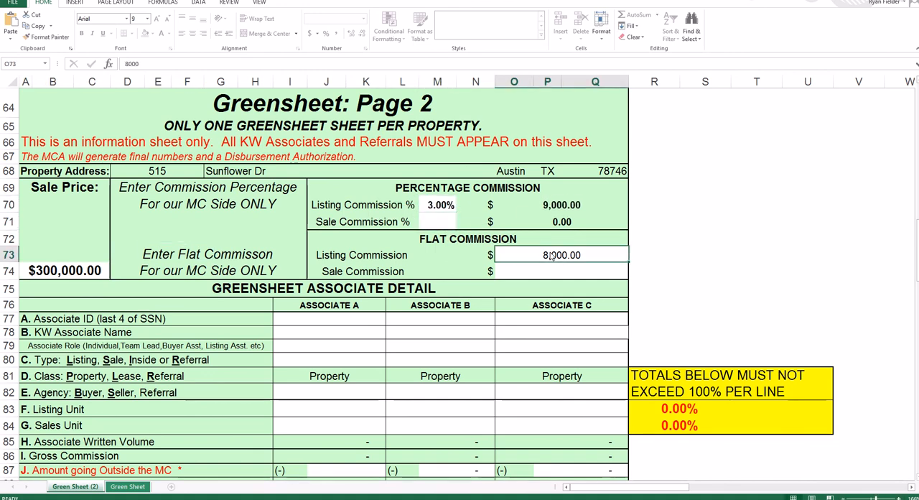
key(Delete)
- Fill in Associate A's ID with the last four SSN digits and enter the KW associate's name
scroll(316, 291, down, 3)
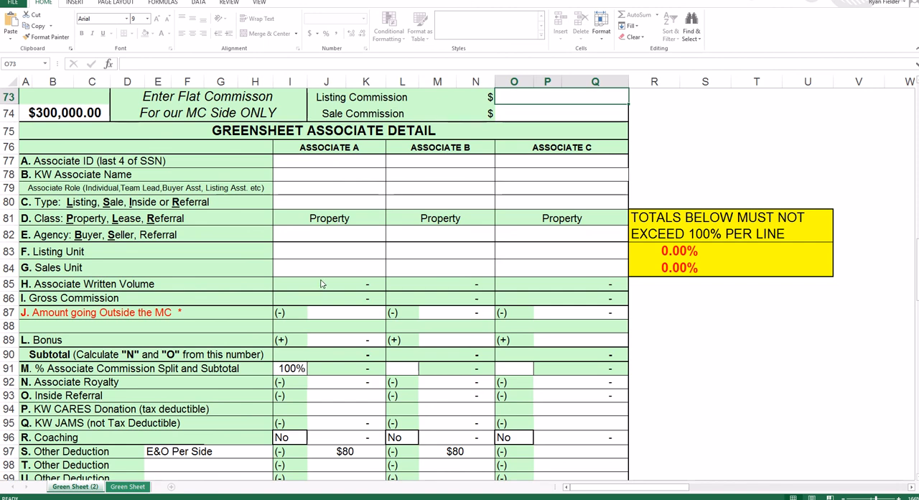
click(346, 167)
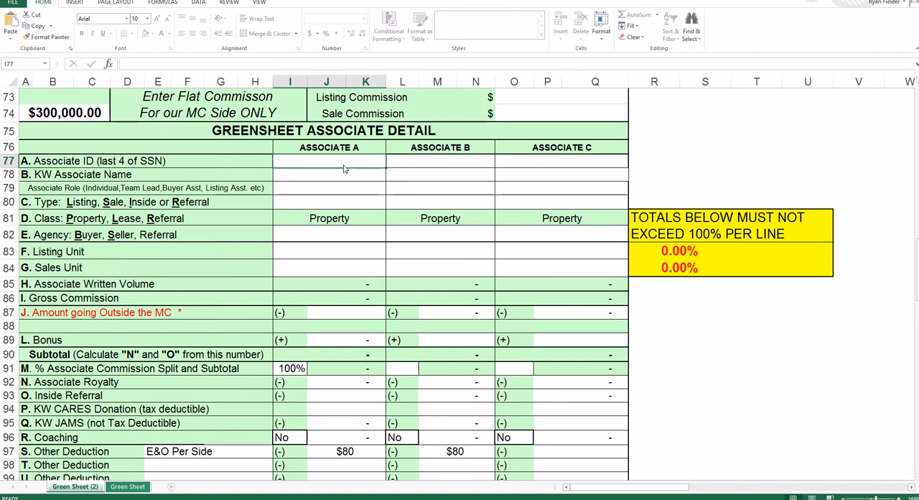
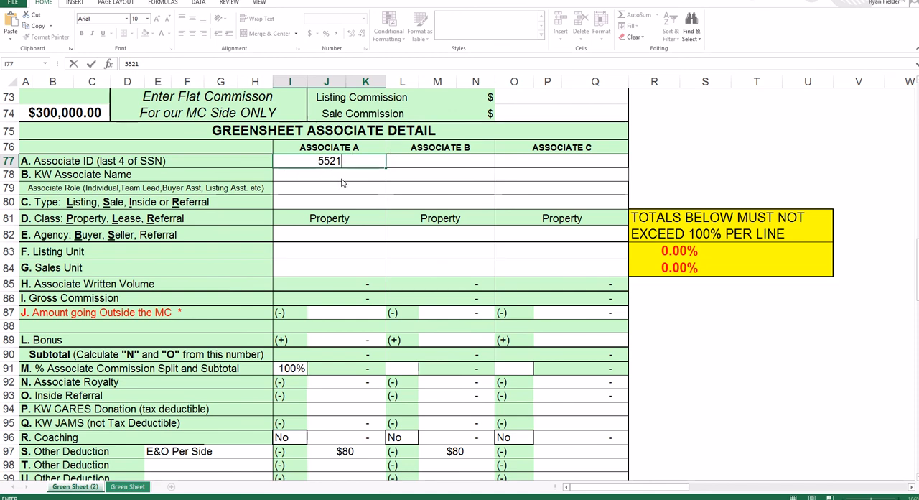
key(Return)
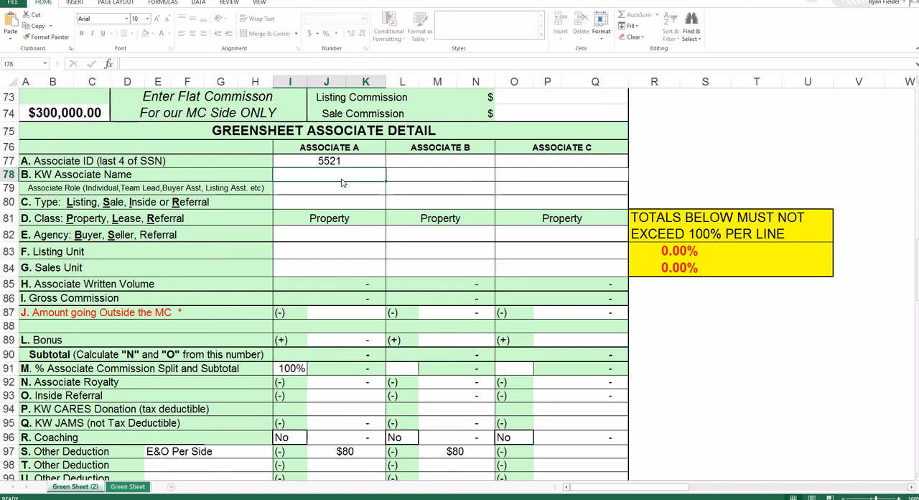
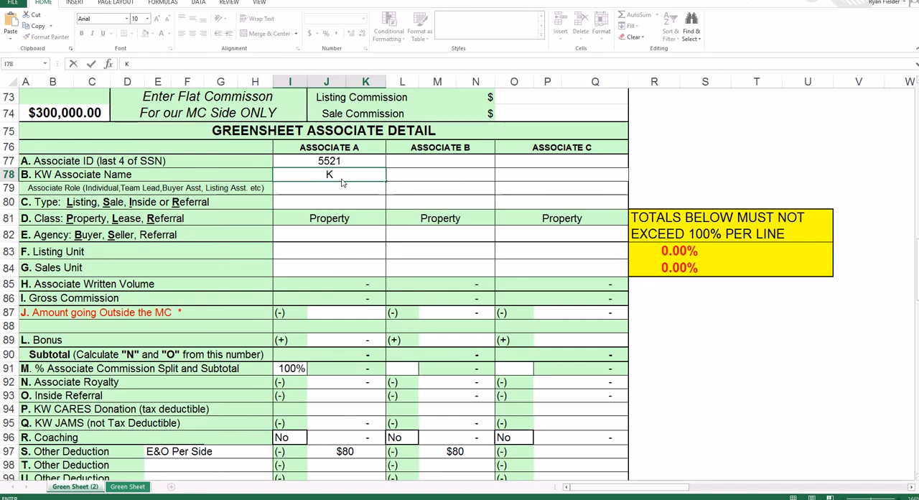
key(Return)
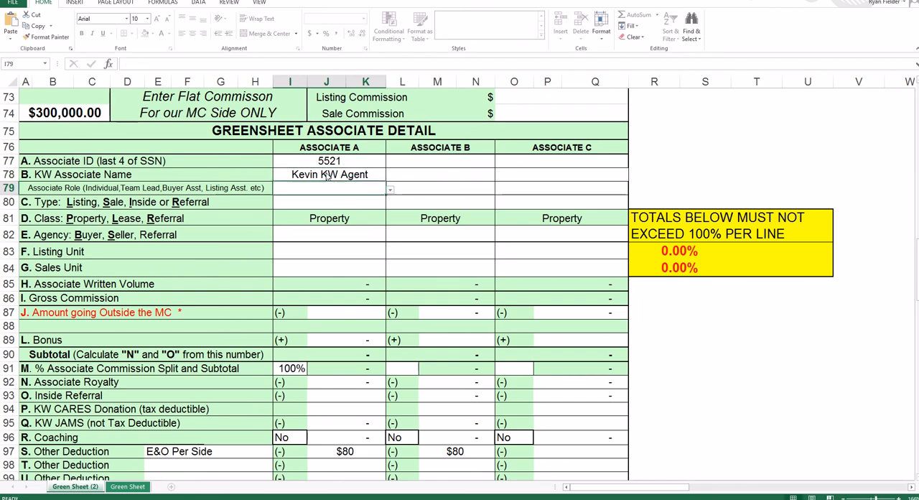
- Set Associate A's role to Individual and the transaction type to Listing Sold
click(390, 191)
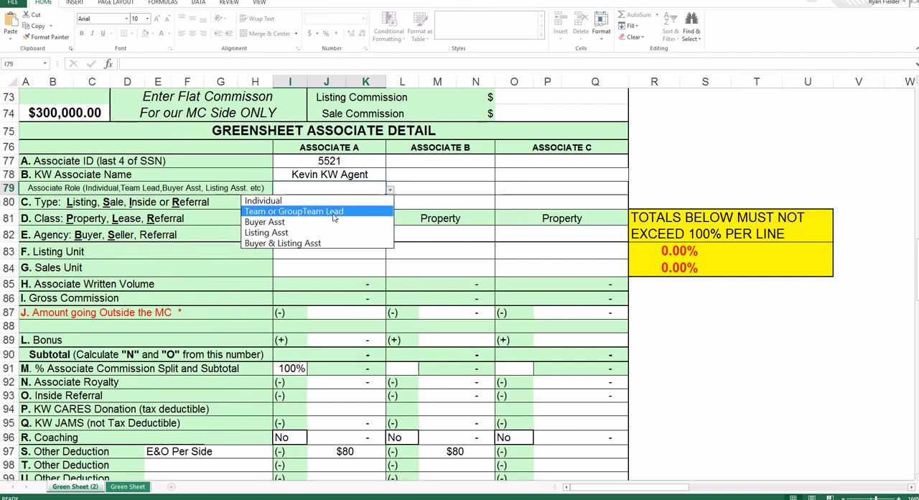
click(289, 201)
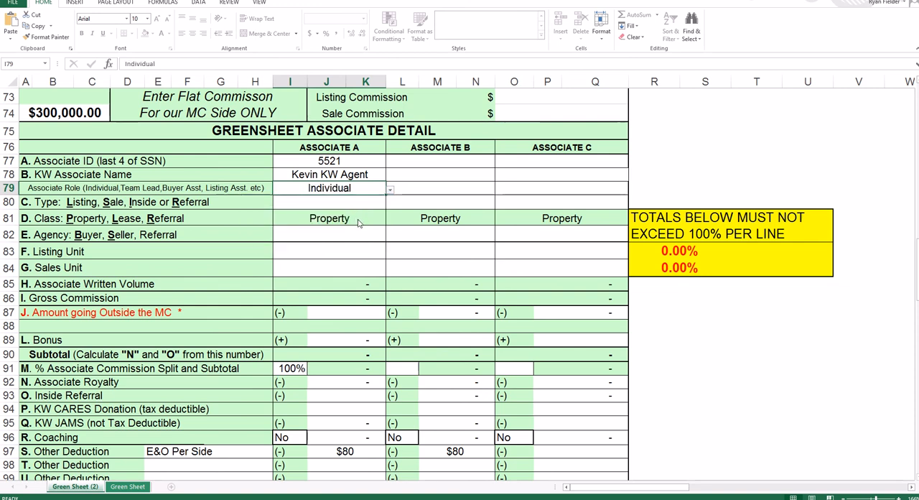
click(335, 207)
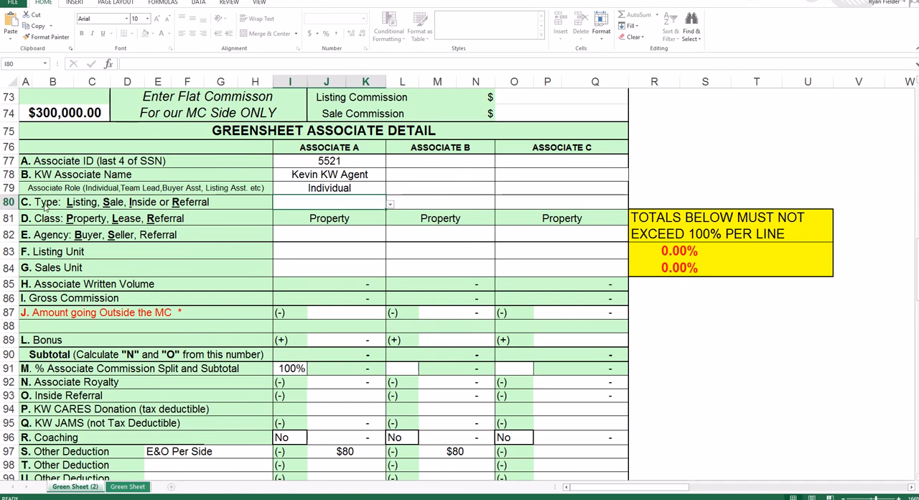
click(391, 207)
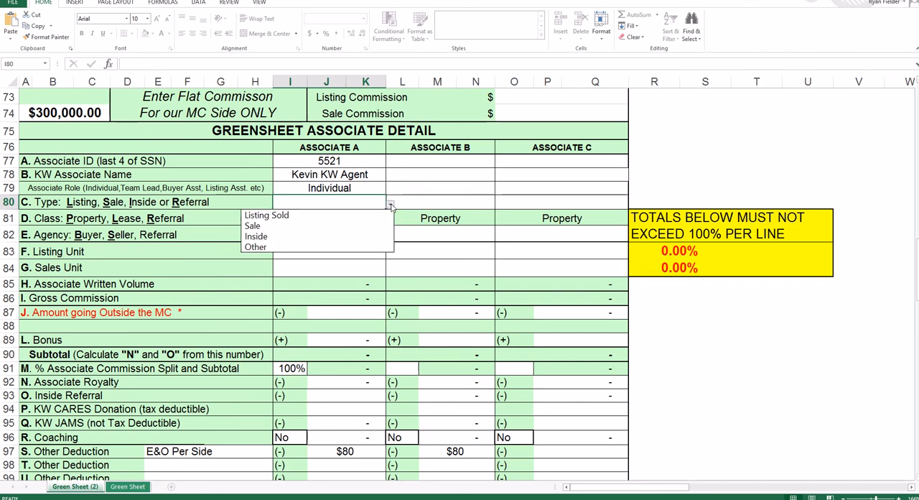
click(277, 218)
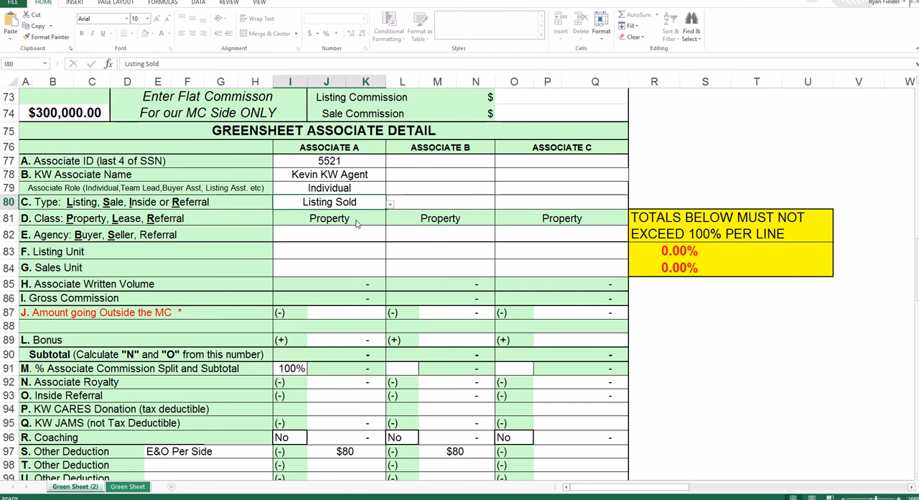
- Set Associate A's agency to Seller in the associate detail section
click(335, 222)
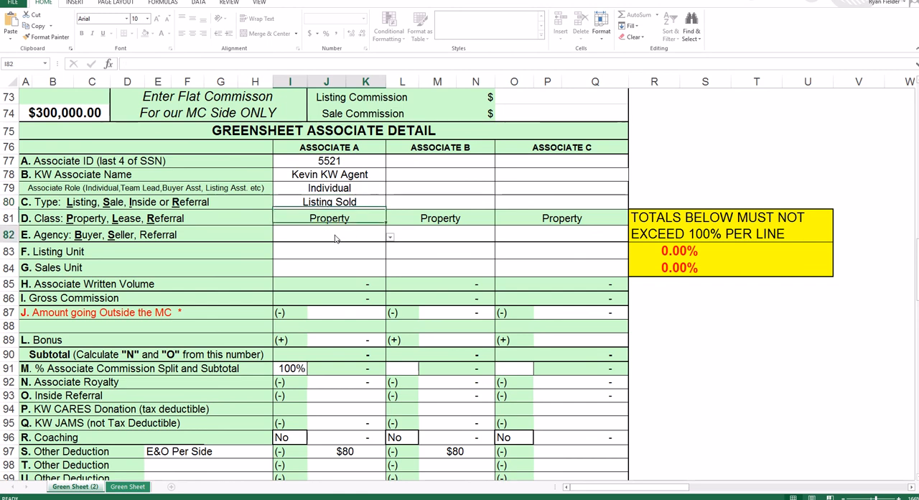
click(335, 237)
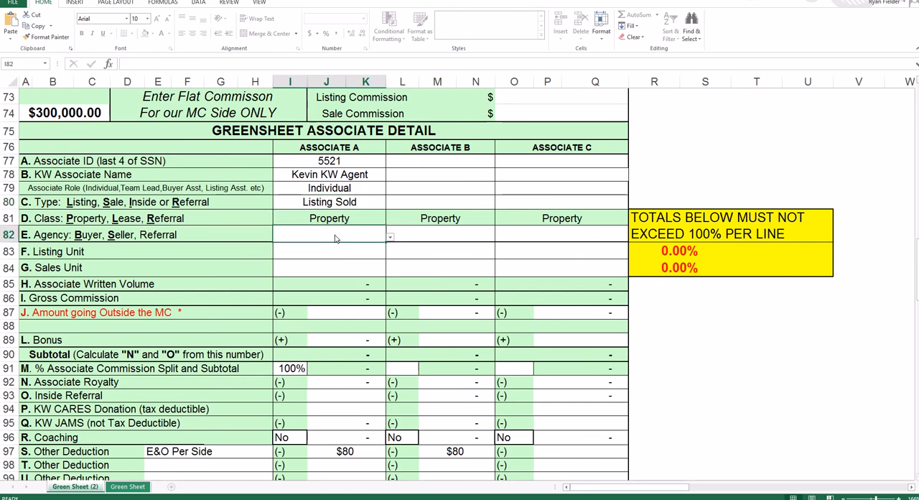
click(391, 238)
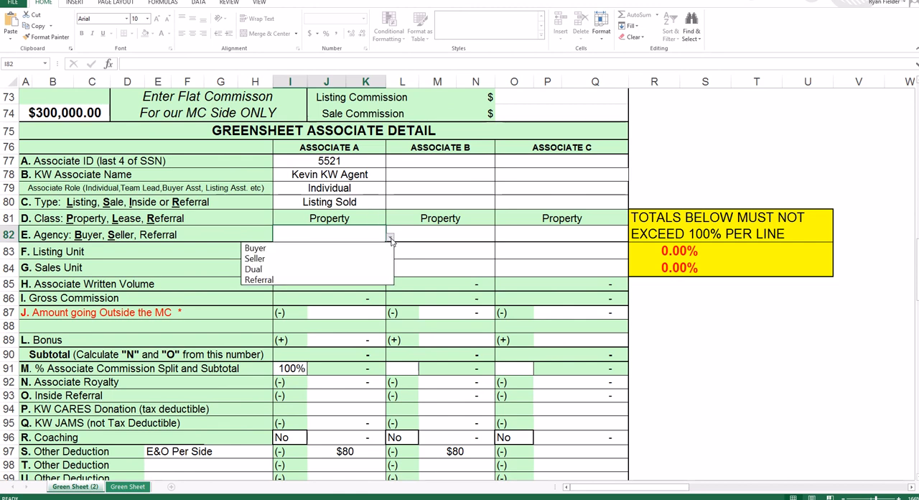
click(285, 259)
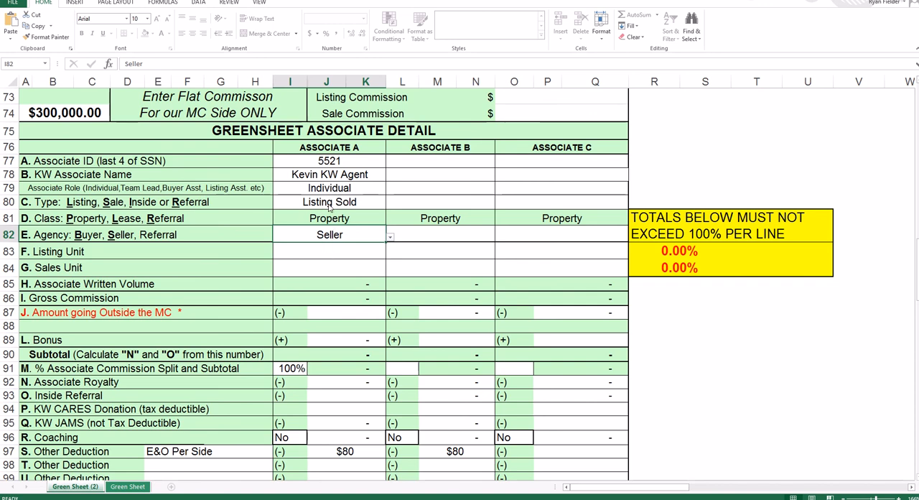
- Enter 1 as Associate A's listing unit in the associate detail section
scroll(329, 205, up, 2)
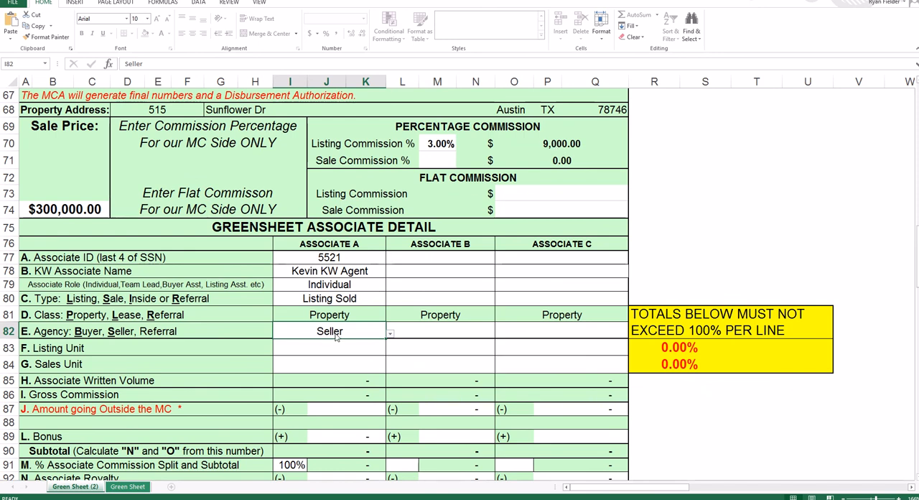
double_click(318, 347)
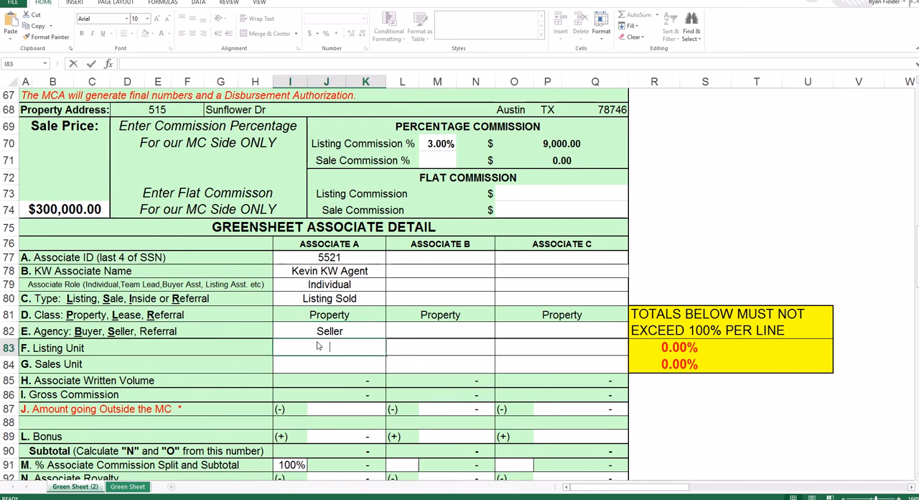
text(1)
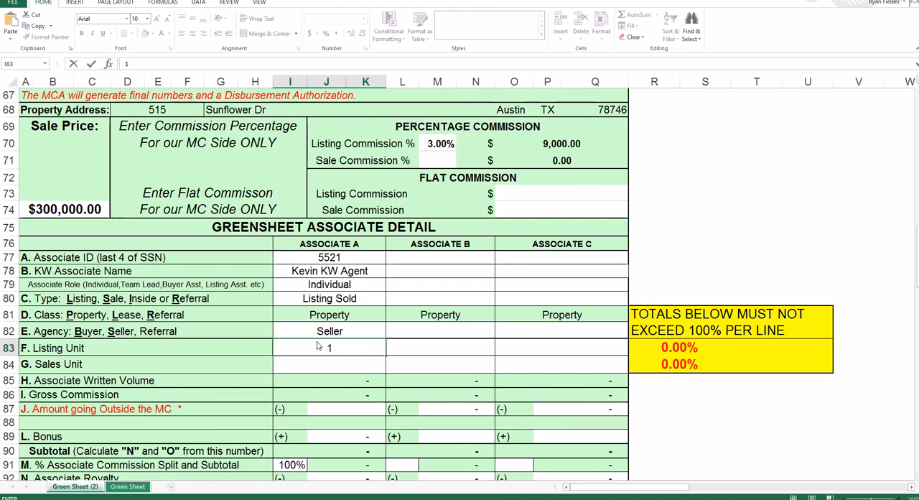
key(Return)
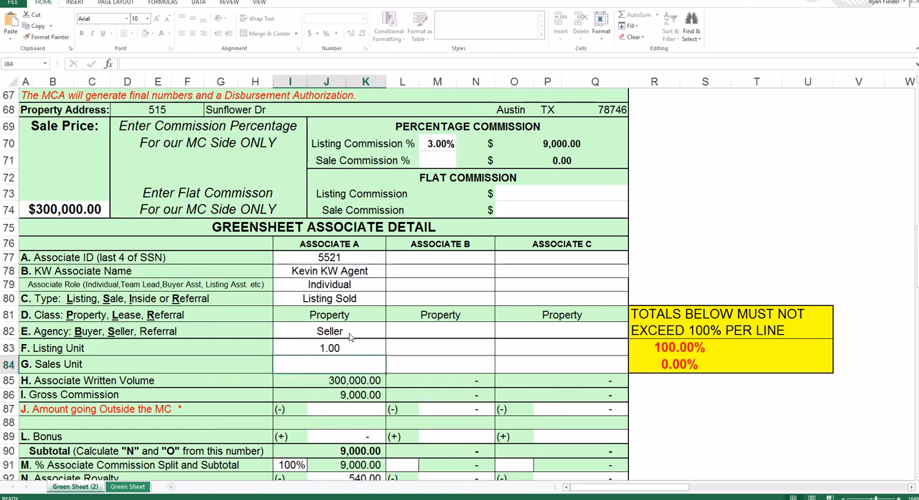
scroll(330, 337, down, 3)
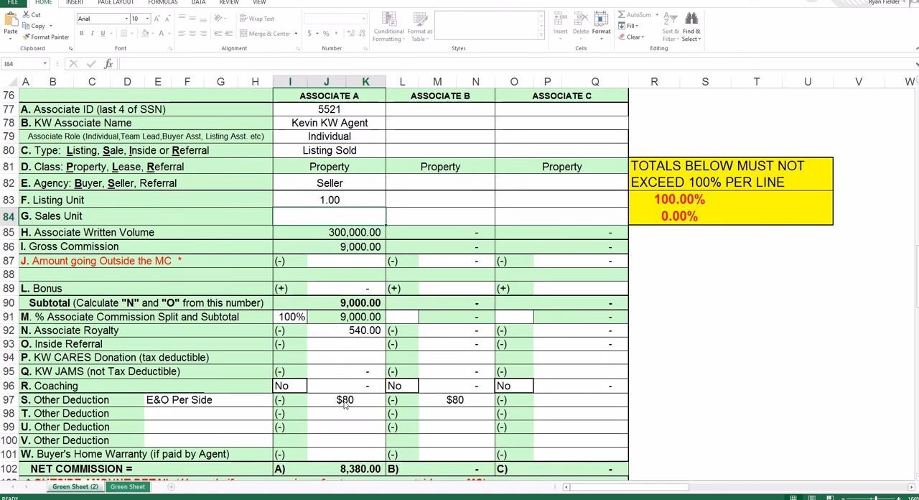
click(332, 203)
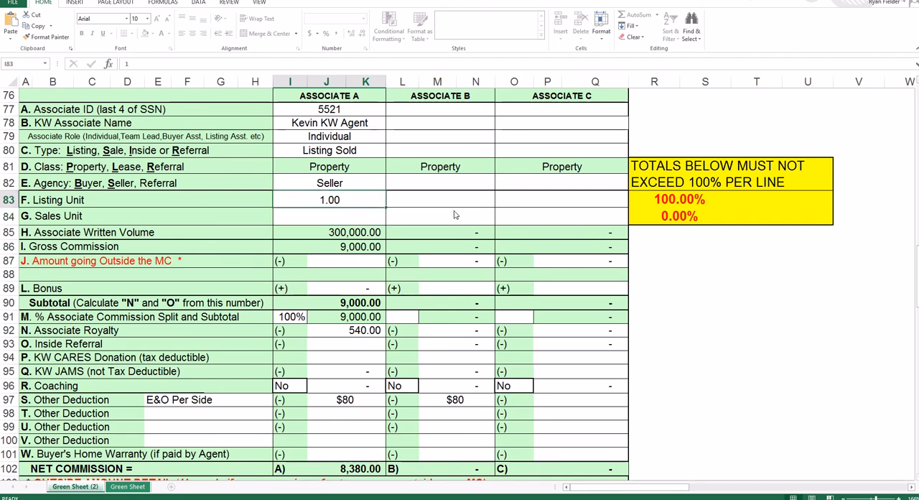
- Try a 0.5 listing unit for Associate A, and a split of 0.8 for Associate A and 0.2 for Associate B
text(.5)
key(Tab)
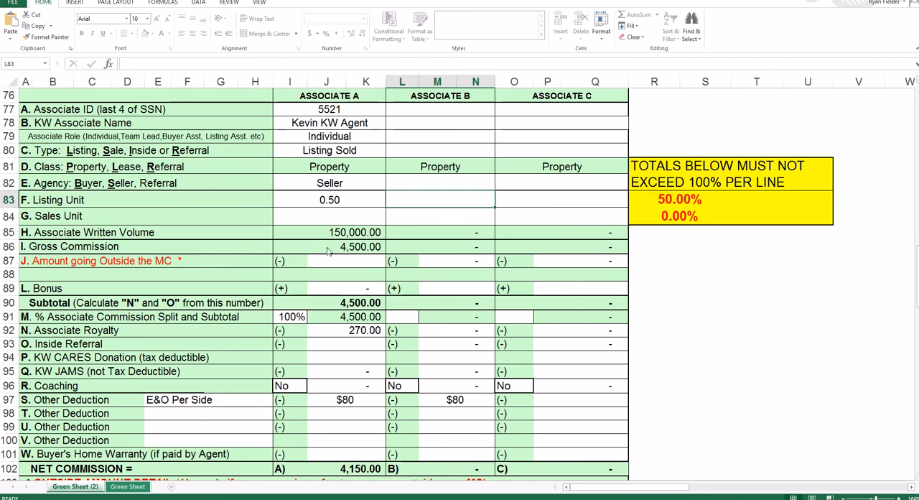
click(338, 201)
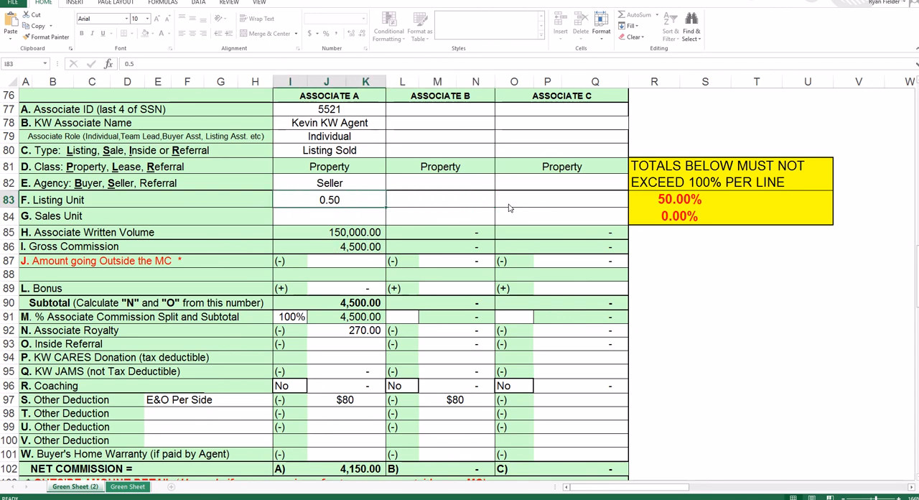
text(.8)
key(Tab)
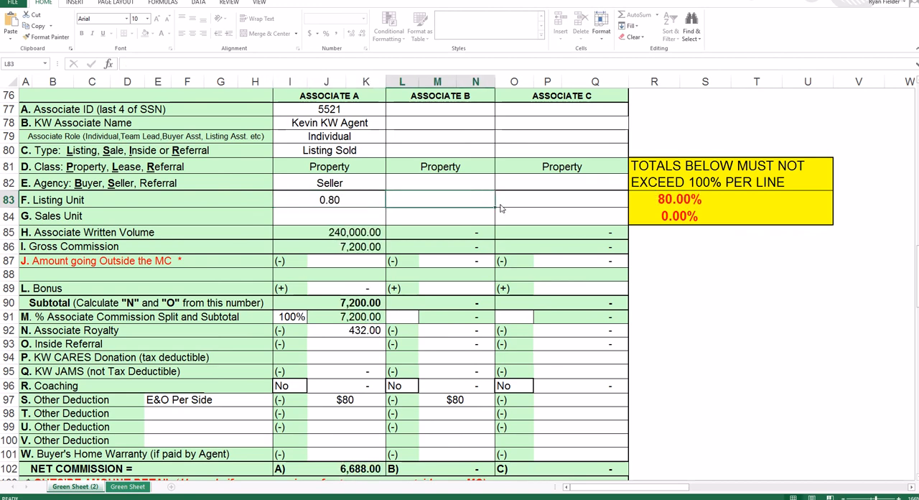
text(.2)
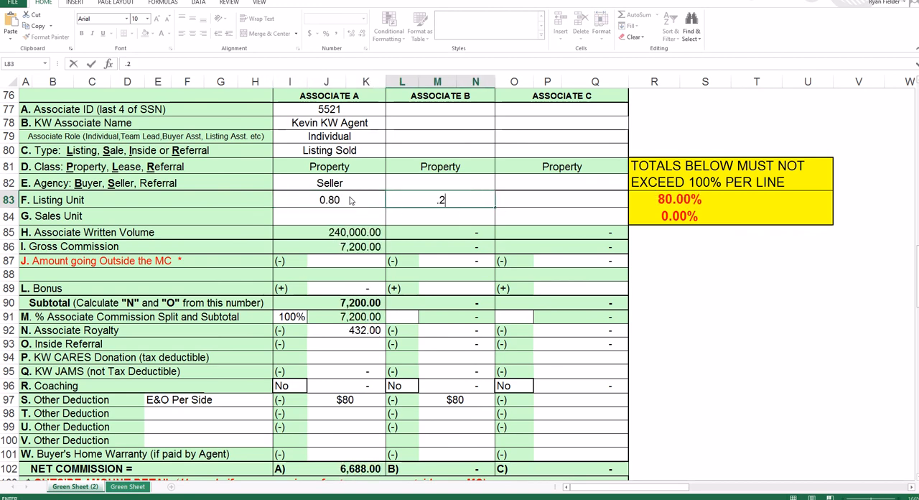
key(Tab)
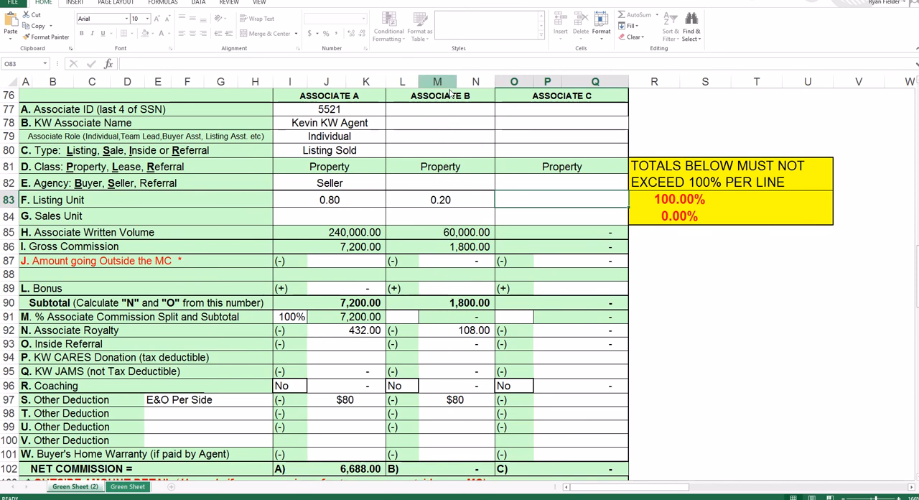
- Clear Associate B's listing unit and set Associate A's listing unit back to 1
click(435, 202)
key(BackSpace)
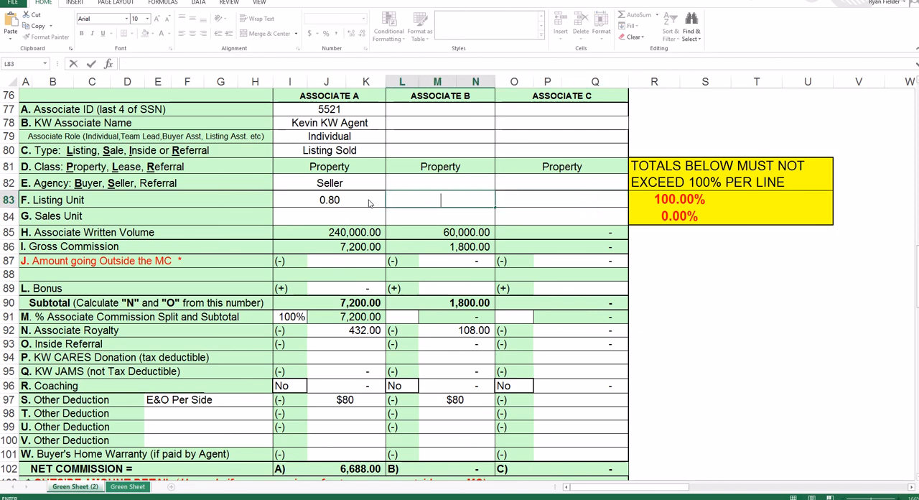
click(368, 203)
text(1)
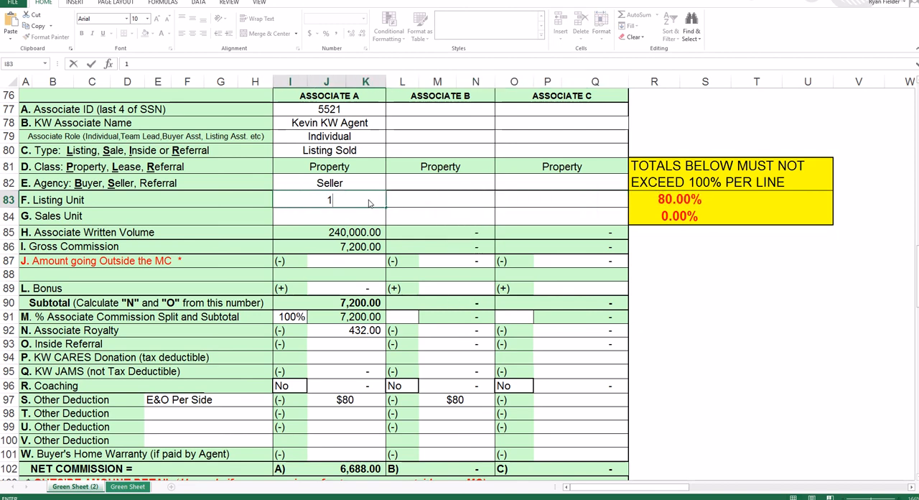
key(Return)
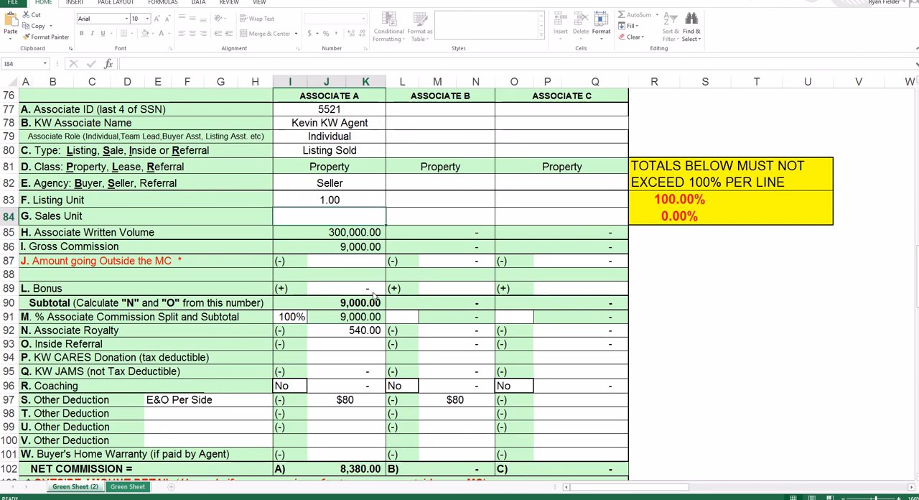
- Clear Associate A's listing unit and enter 1 as the sales unit instead
click(328, 203)
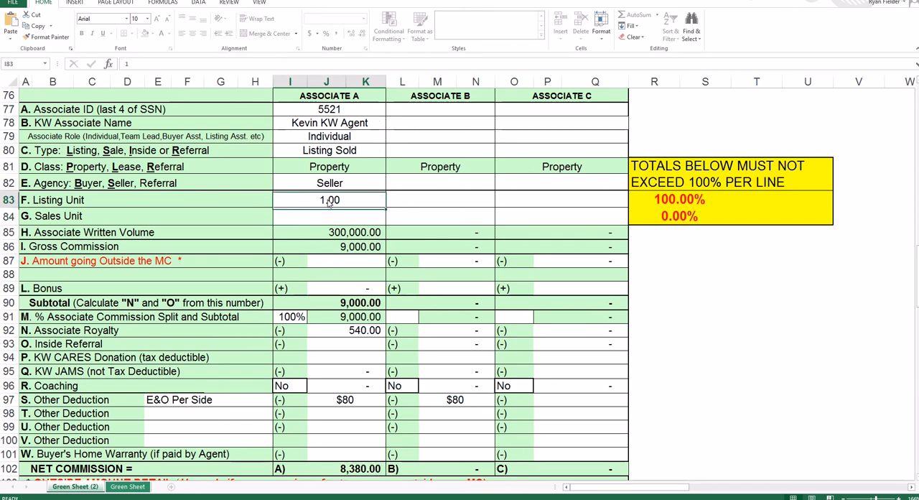
key(Delete)
key(Return)
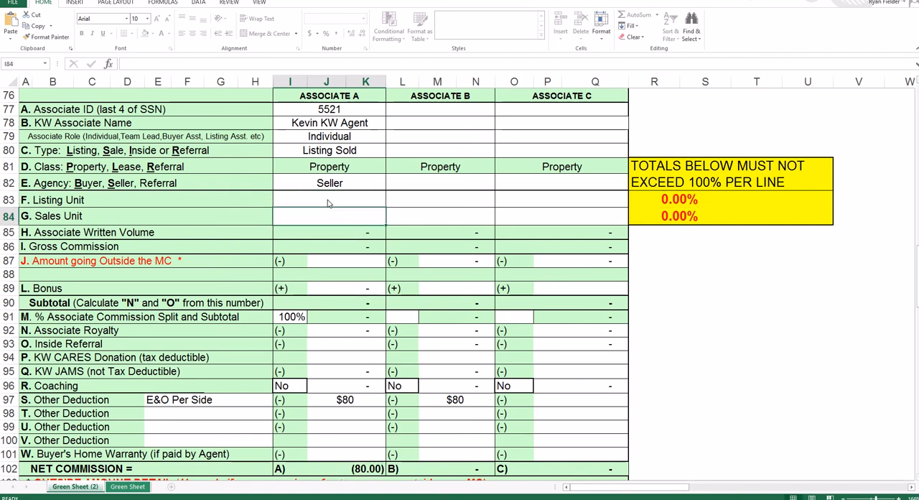
text(1)
key(Return)
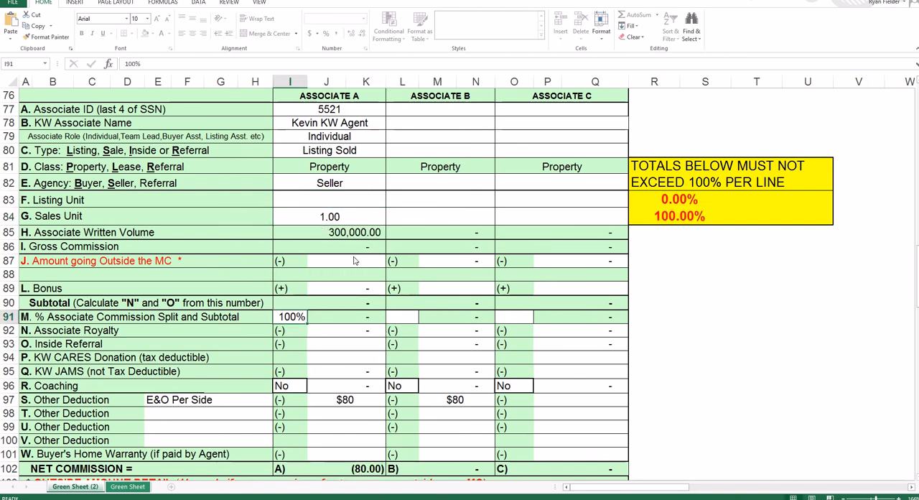
- Remove Associate A's sales unit and enter 1 as the listing unit again
click(338, 219)
key(Delete)
key(Up)
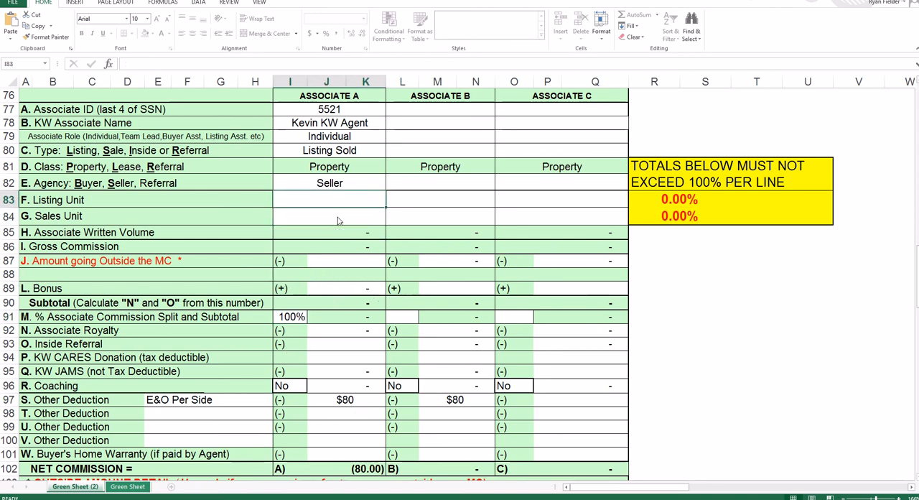
text(1)
key(Return)
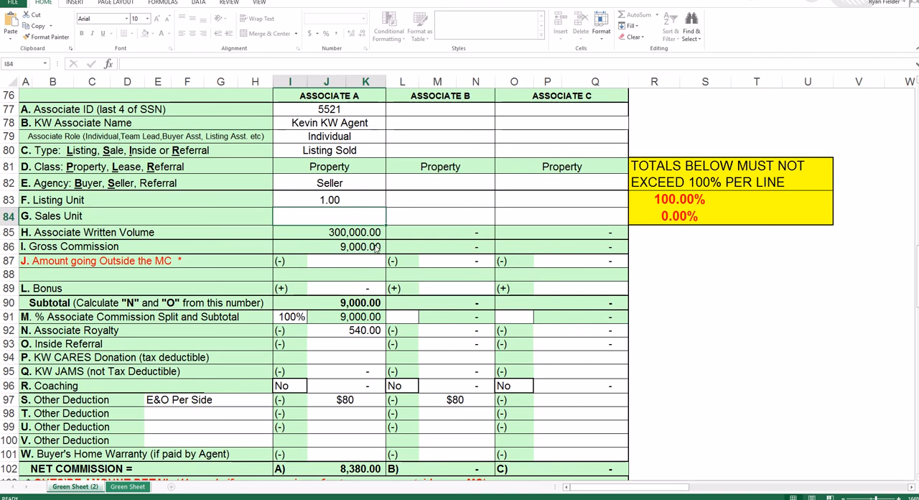
- Set the sale price to 1850 and the listing commission percentage to 80% as a trial example
scroll(376, 250, down, 1)
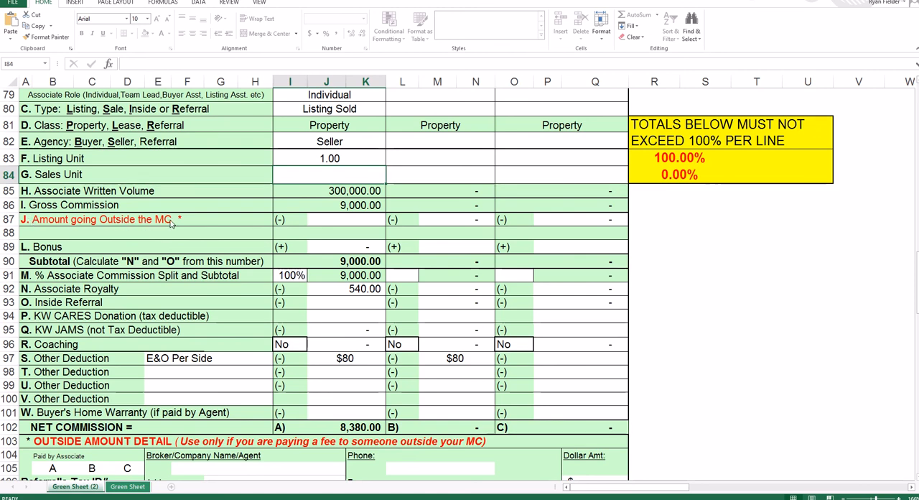
click(374, 222)
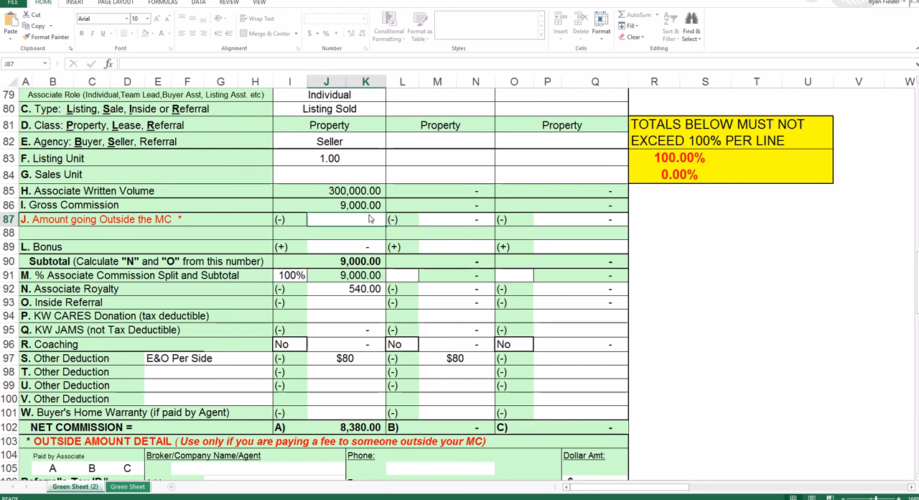
scroll(370, 219, up, 4)
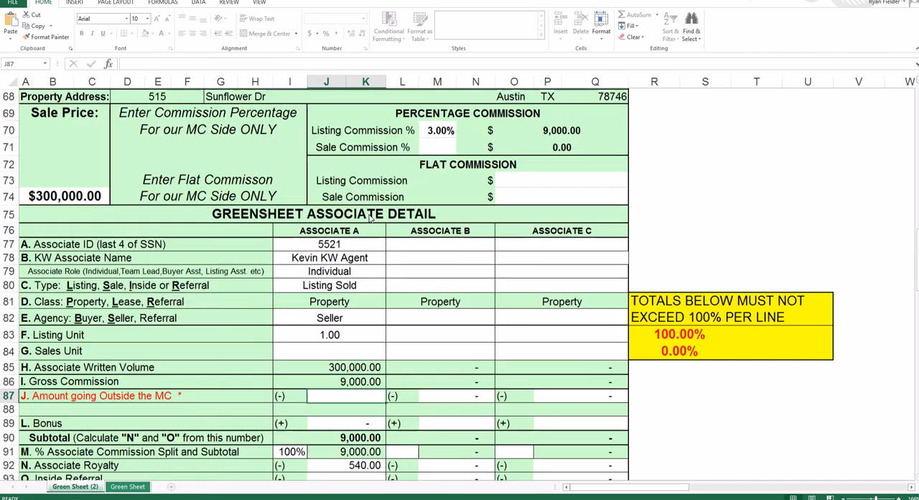
scroll(370, 219, up, 7)
scroll(370, 219, down, 4)
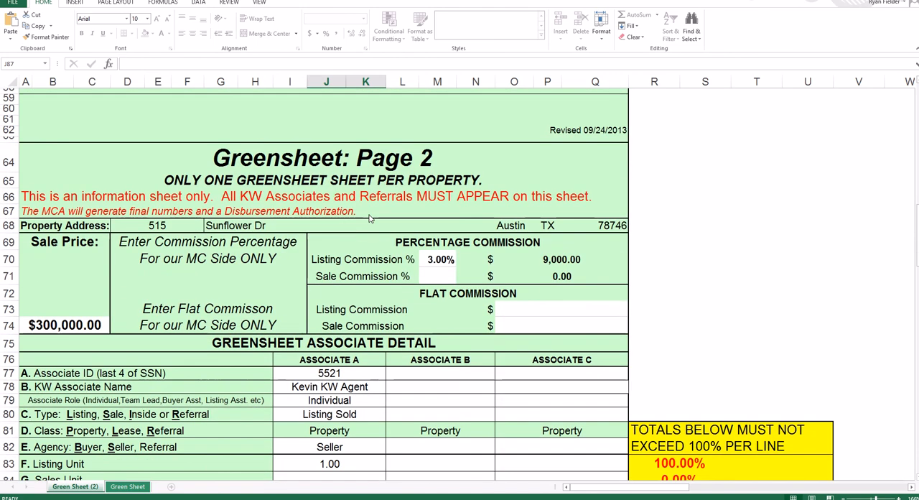
click(42, 327)
text(1850)
key(Tab)
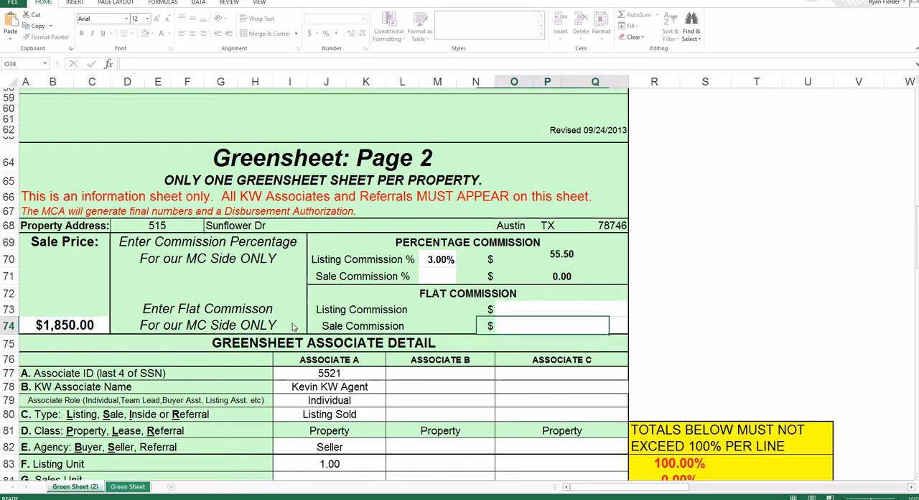
click(430, 261)
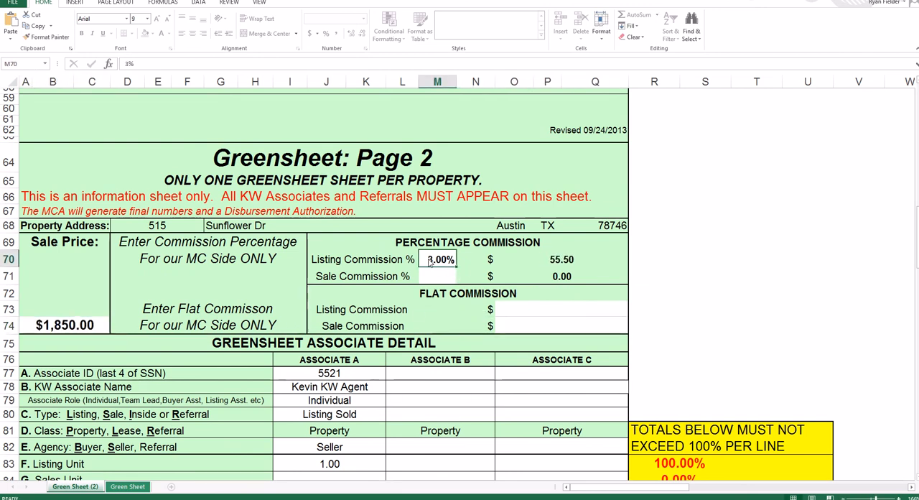
text(80)
key(Return)
scroll(328, 389, down, 4)
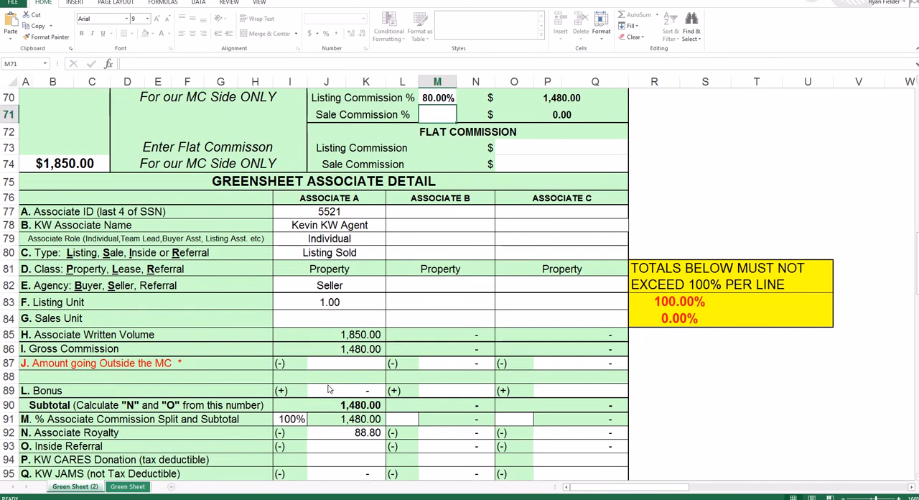
- Enter 540 as Associate A's amount going outside the MC
click(369, 367)
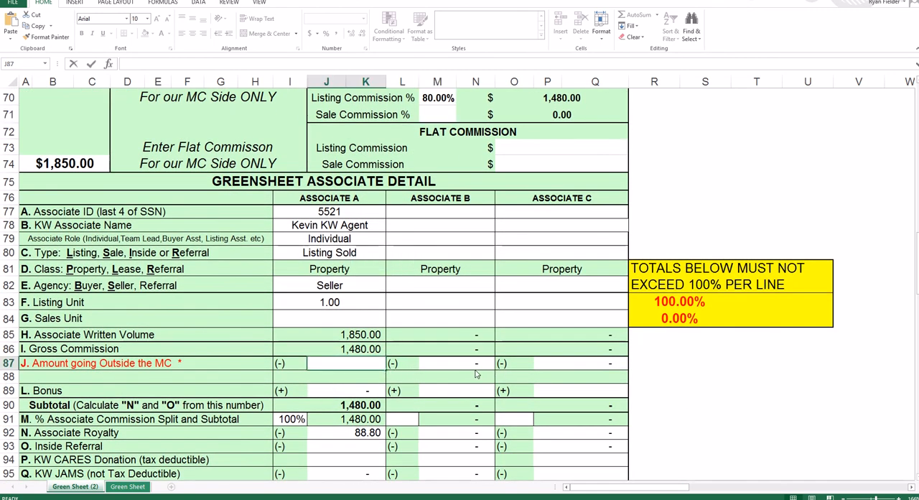
text(540)
key(Tab)
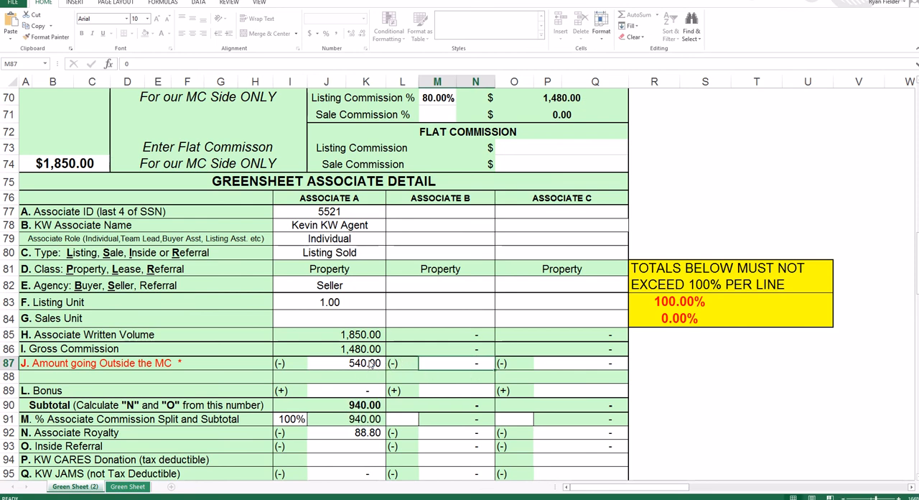
scroll(377, 287, down, 1)
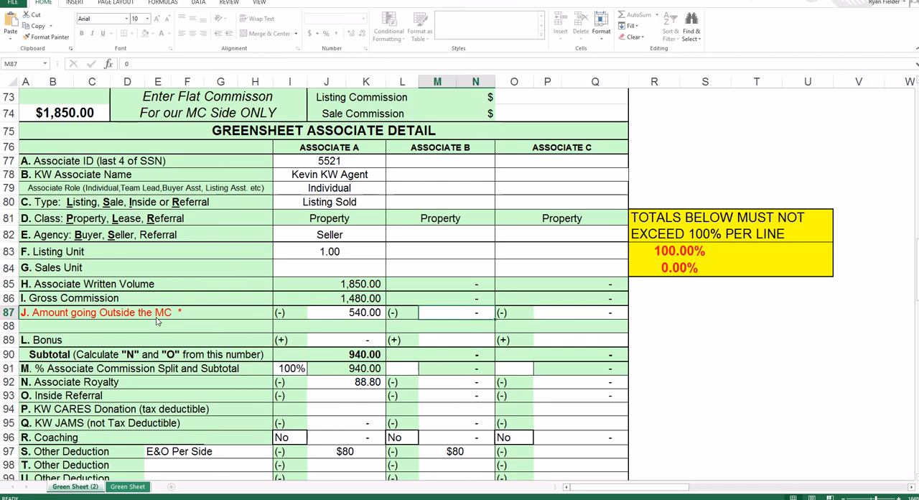
- Return the sale price to 300000 and the listing commission percentage to 3%
scroll(370, 310, up, 1)
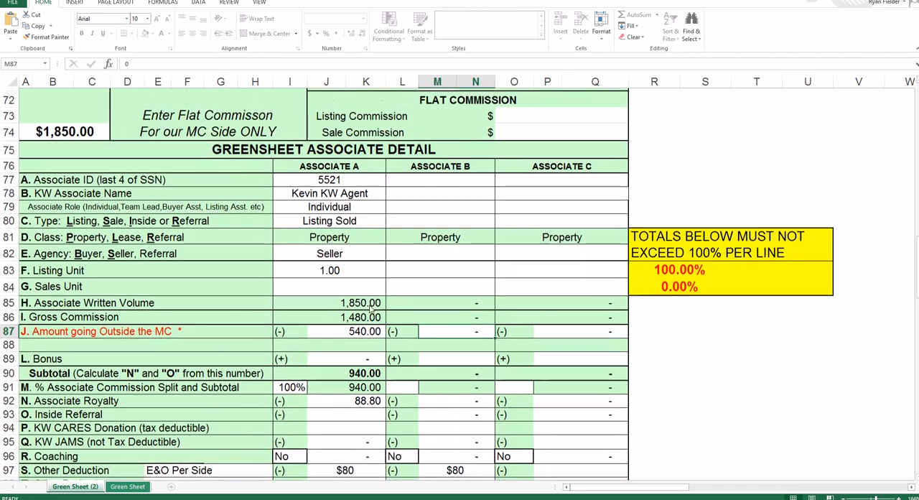
scroll(369, 307, up, 2)
click(91, 203)
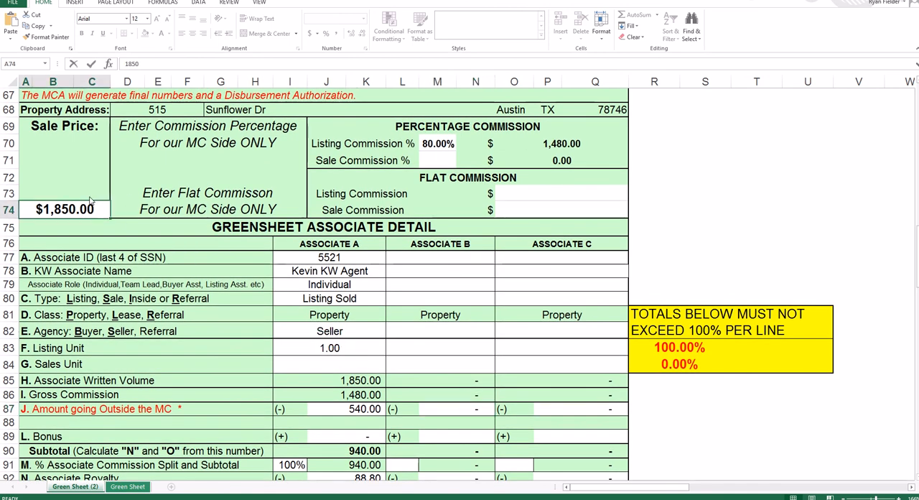
text(300000)
key(Tab)
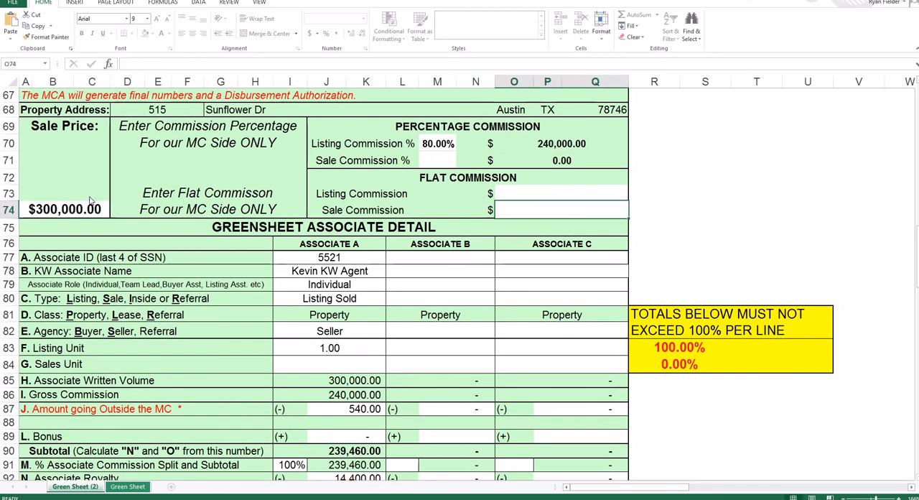
click(435, 147)
text(3)
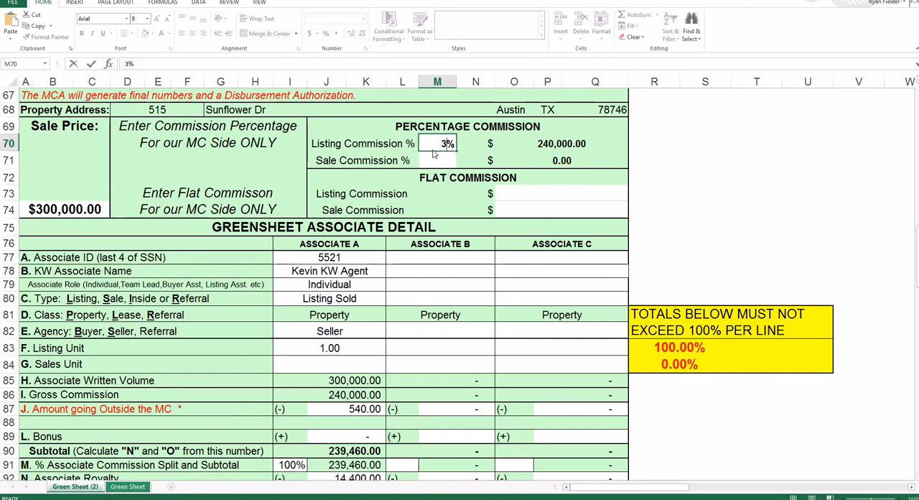
key(Return)
scroll(372, 263, down, 3)
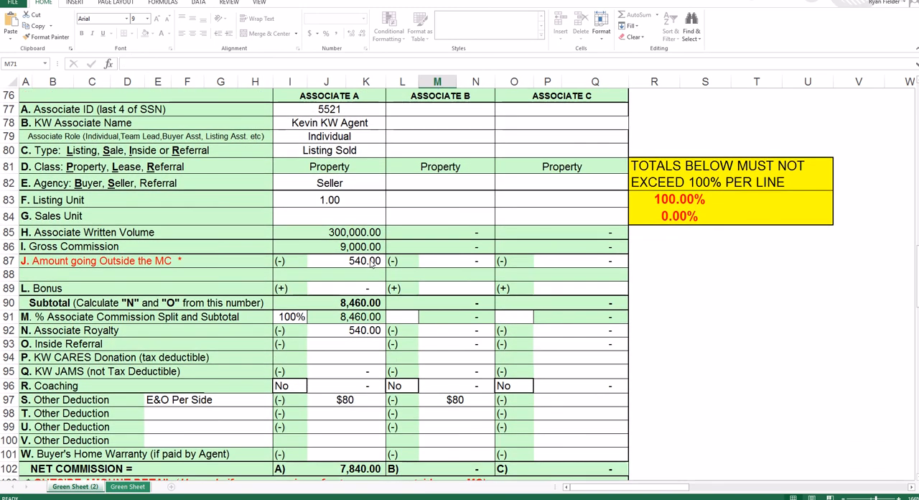
- Replace Associate A's amount going outside the MC with 1800
click(367, 264)
key(Delete)
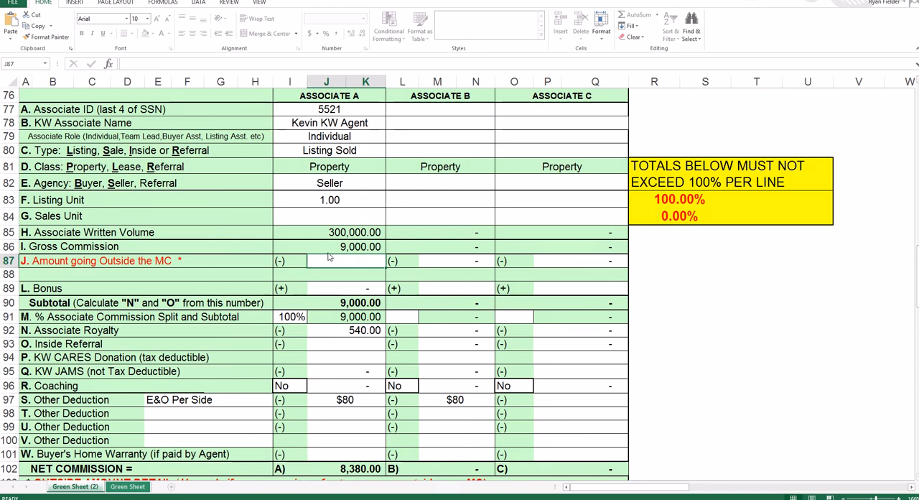
text(1800)
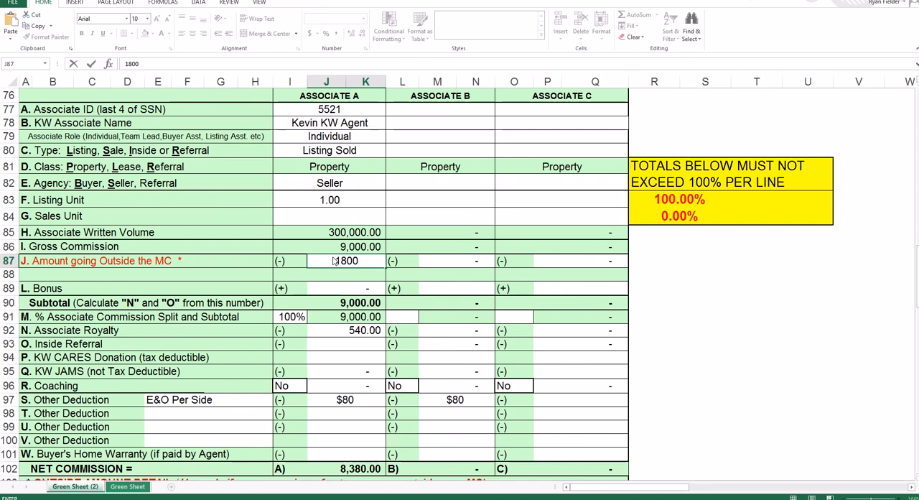
key(Tab)
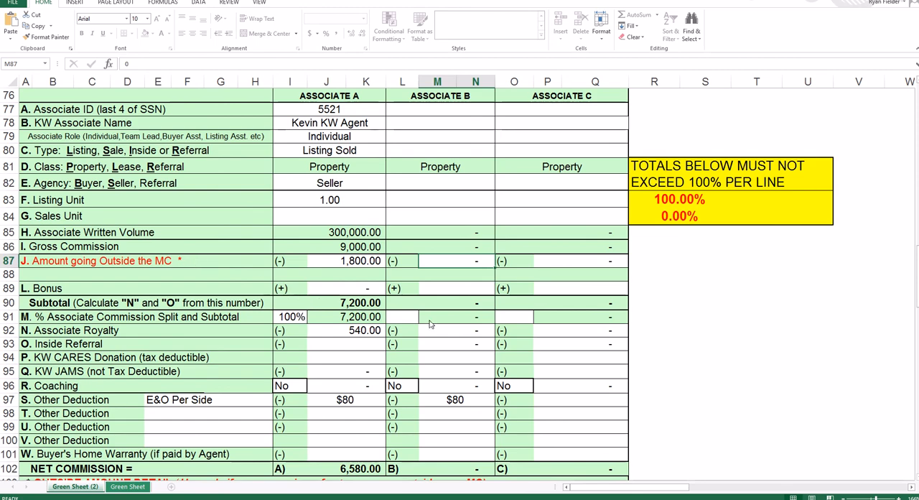
scroll(430, 324, down, 2)
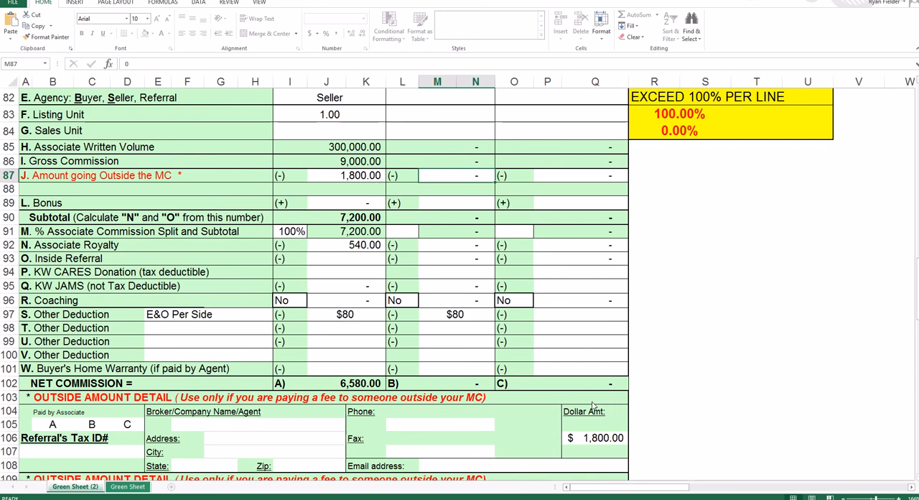
- Mark Associate A with an x as payer in the first outside amount detail and enter the referral's tax ID number
click(57, 427)
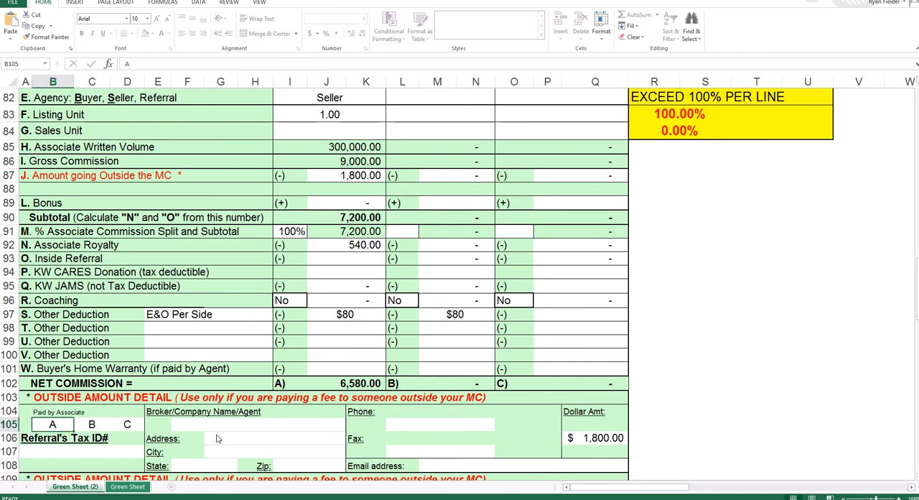
text(x)
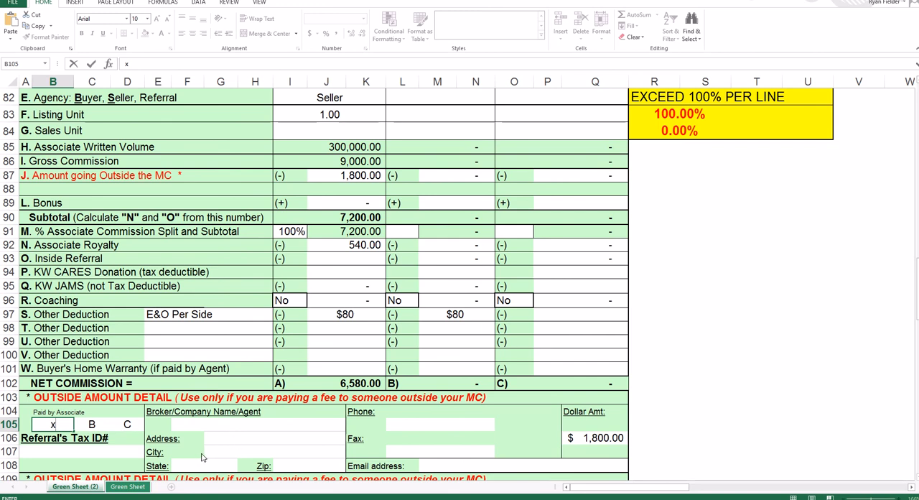
click(70, 454)
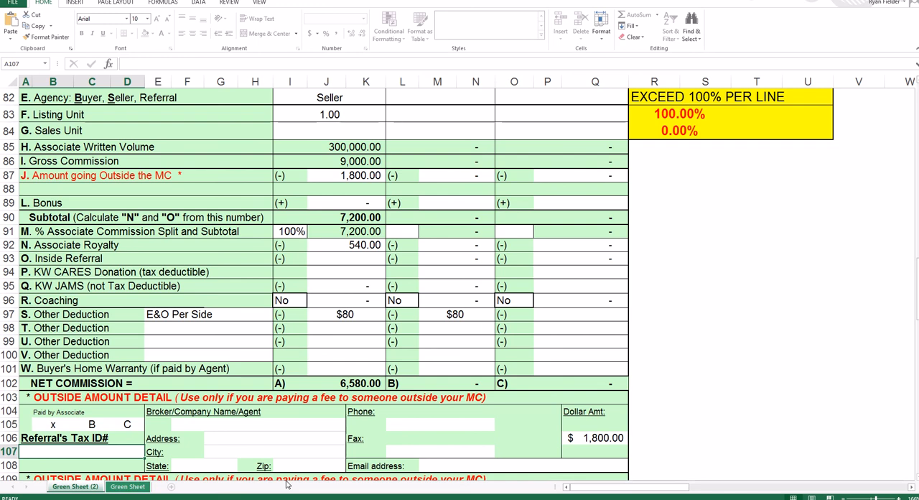
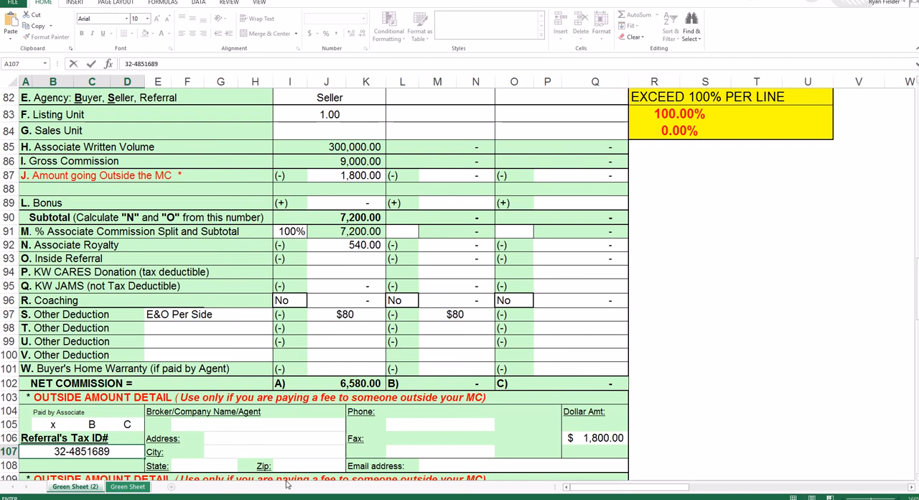
- Enter Realty LLC followed by a slash and the referral agent's name as the broker/company in the first outside amount detail
click(194, 428)
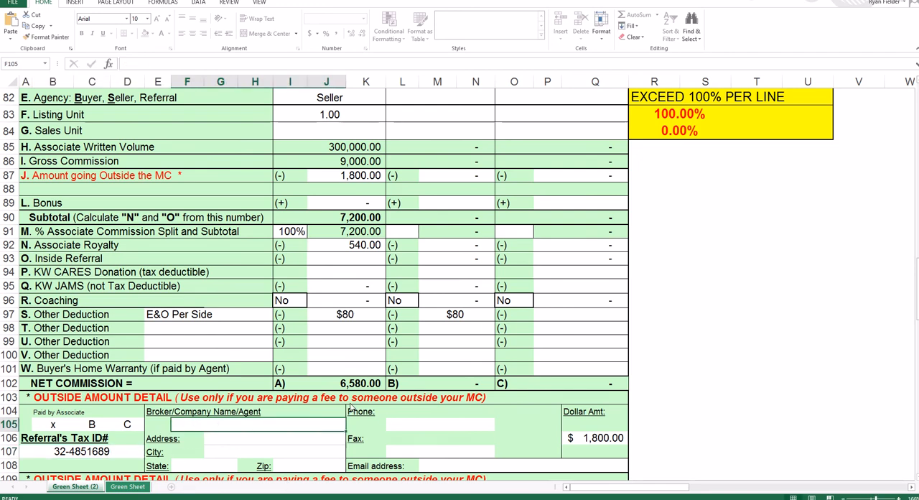
text(Realty ILC)
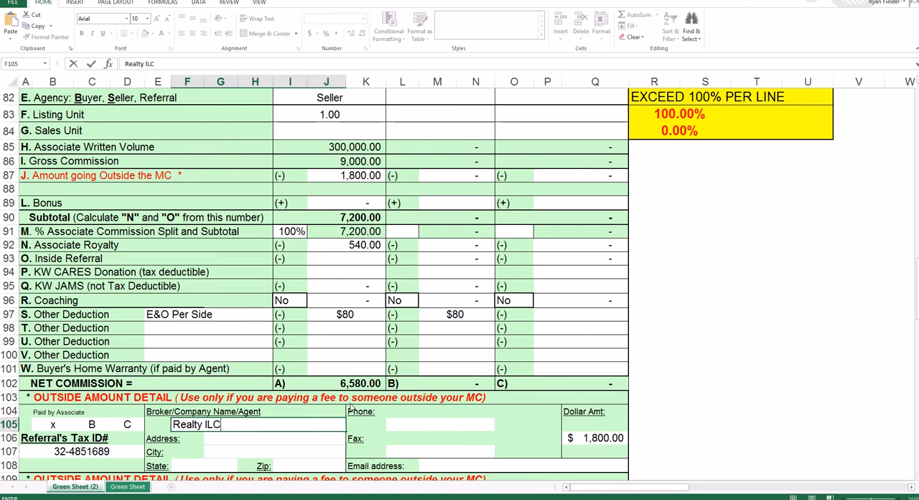
key(BackSpace)
key(BackSpace)
key(BackSpace)
text(LLC/ Randy Referr)
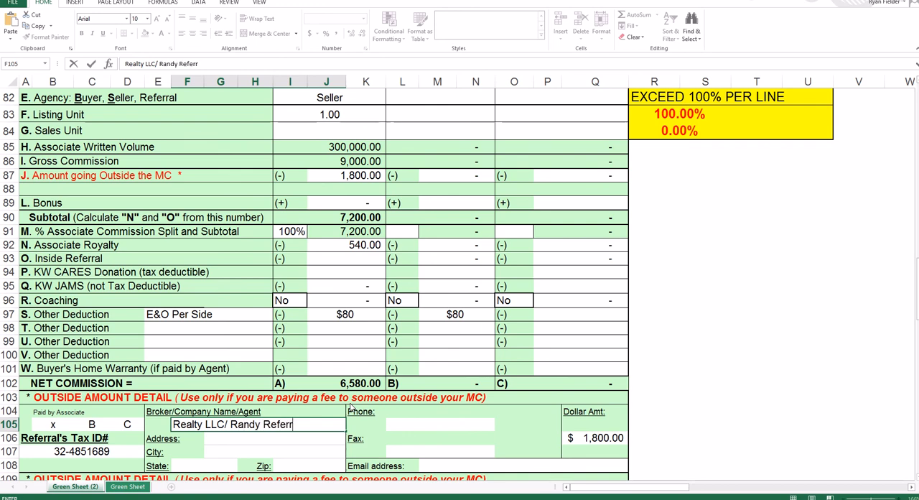
text(al)
- Enter the referral agent's phone number and a dash for the fax in the first outside amount detail
click(423, 424)
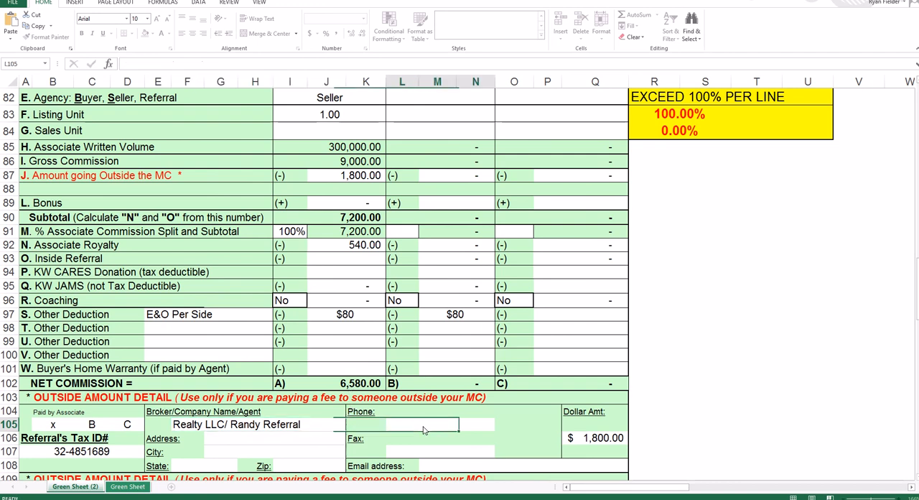
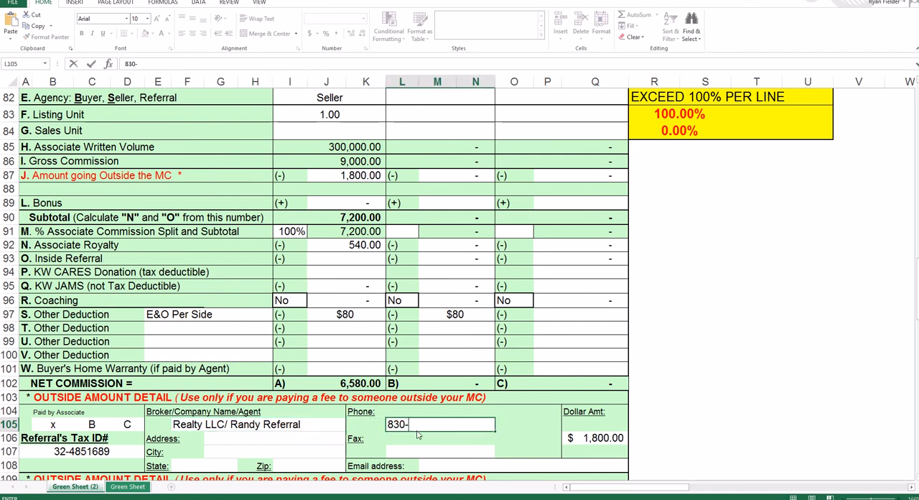
click(219, 442)
click(214, 455)
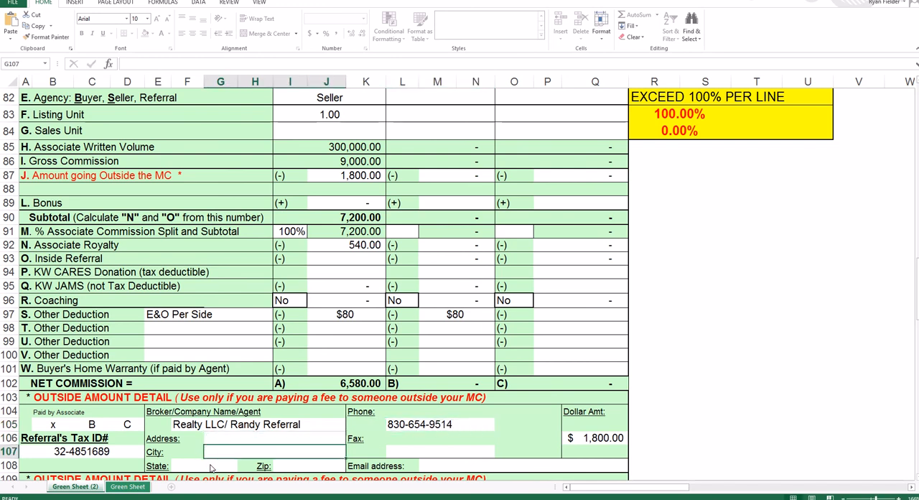
click(215, 469)
click(298, 469)
click(467, 471)
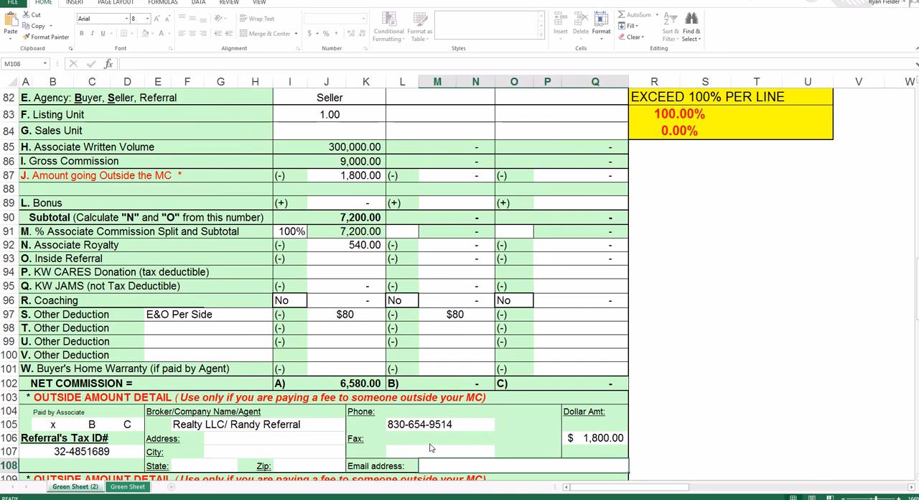
click(414, 449)
text(-)
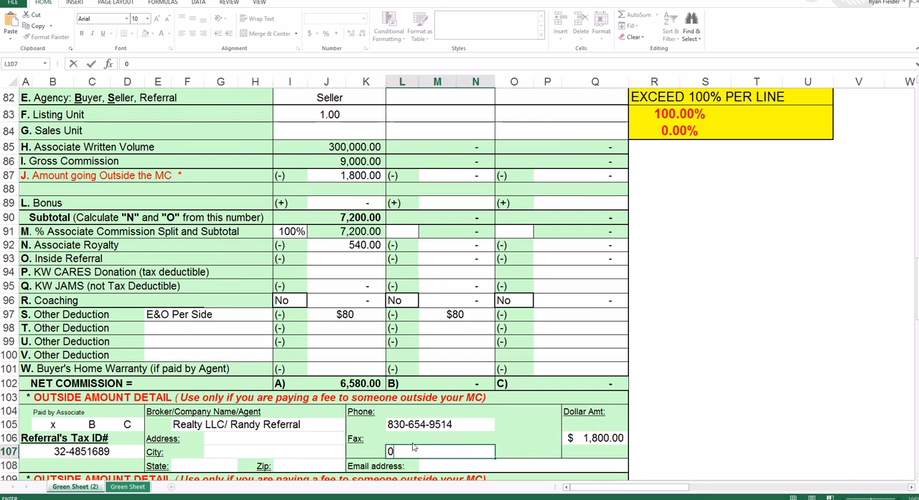
key(Tab)
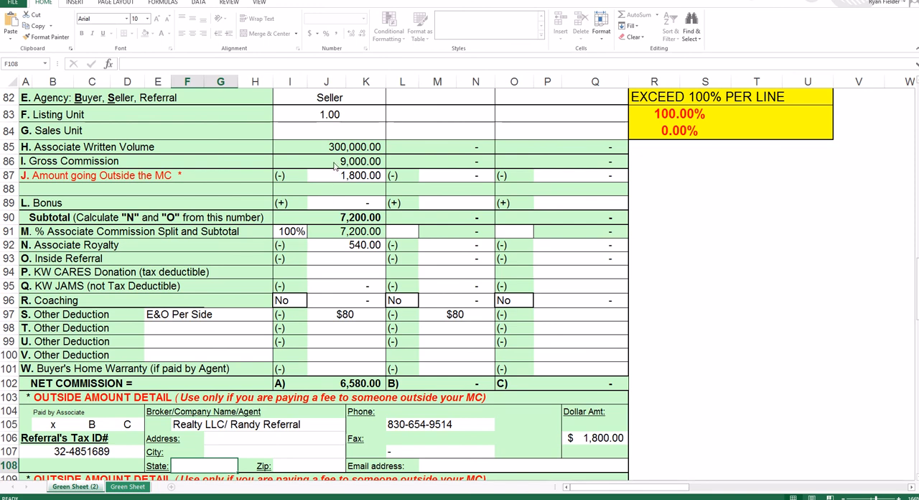
- Enter 1000 as Associate A's bonus on line L
click(357, 205)
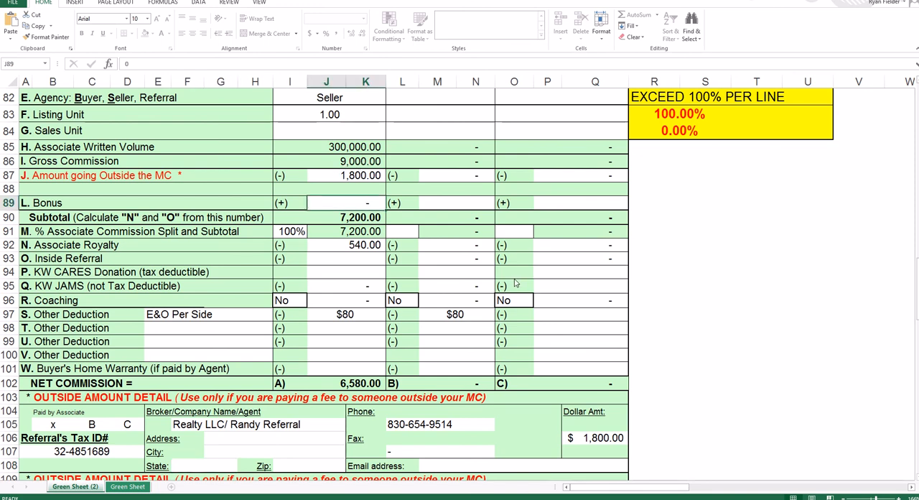
text(1000)
key(Return)
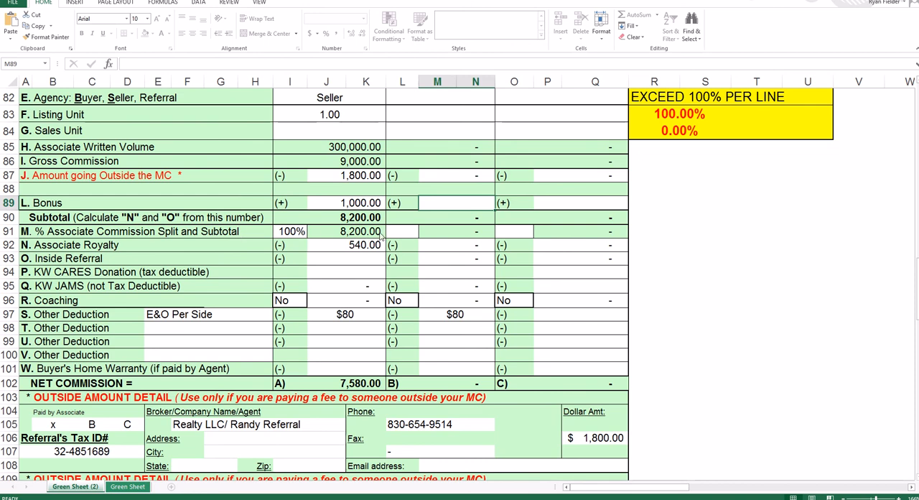
- Try a 70% commission split for Associate A on line M and return it to 100%
click(296, 234)
text(70)
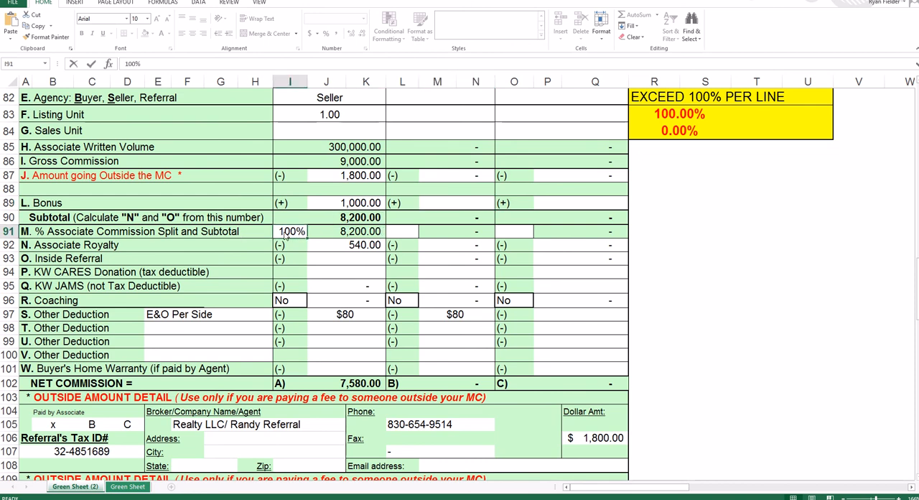
key(Tab)
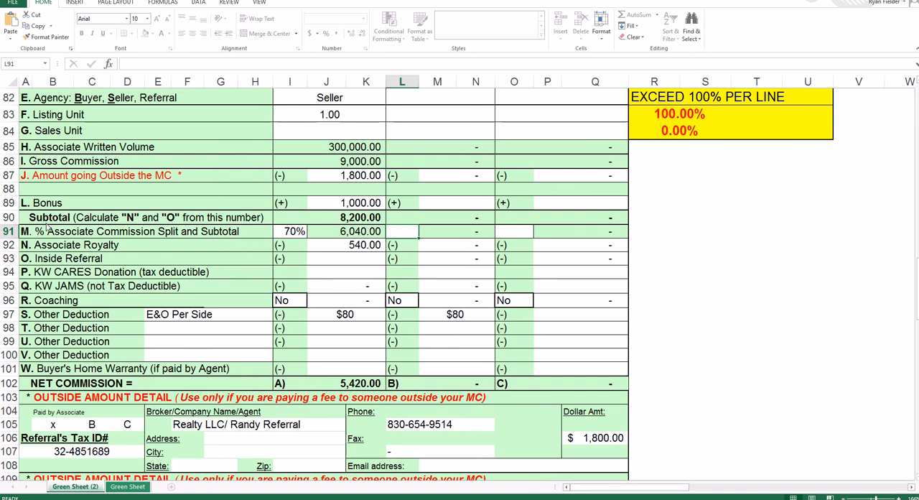
click(286, 234)
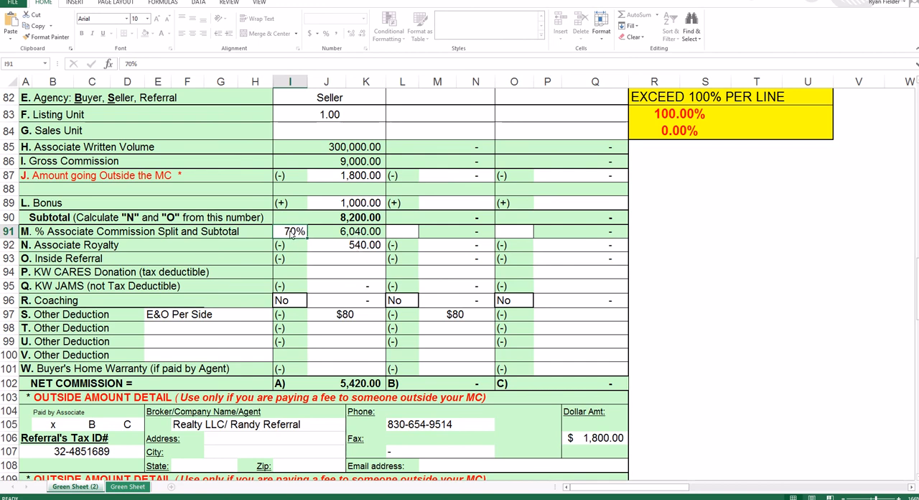
text(100)
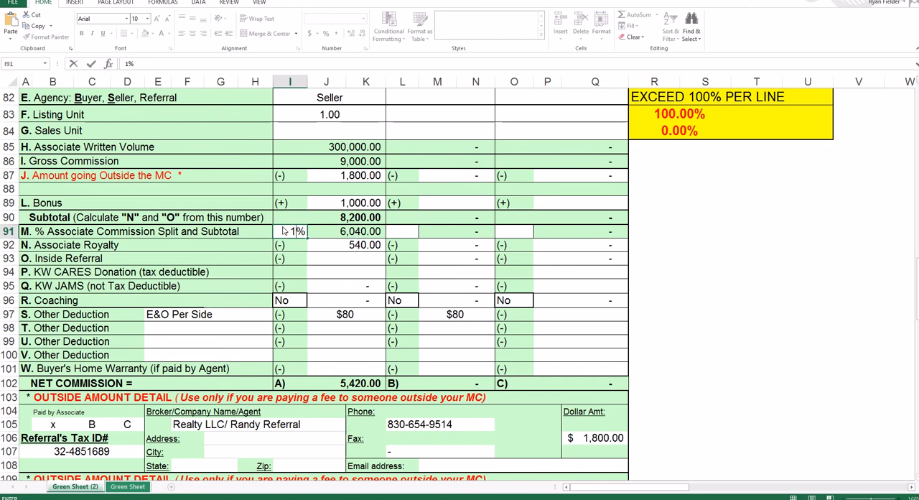
key(Tab)
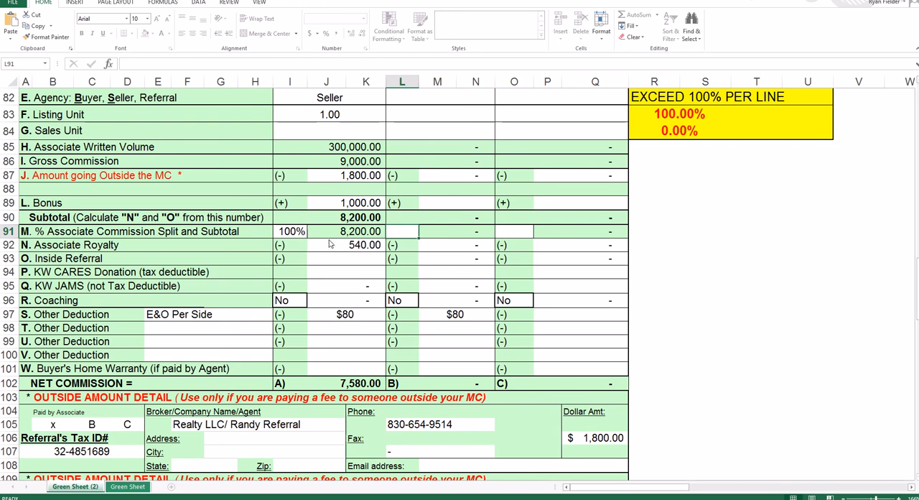
- Set Associate A's commission split to 70% and enter 250 as Associate A's inside referral
click(290, 234)
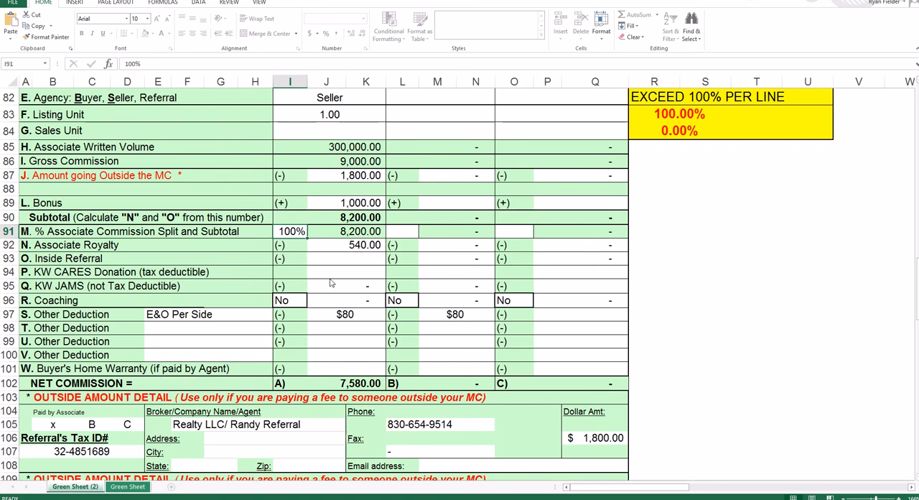
text(70)
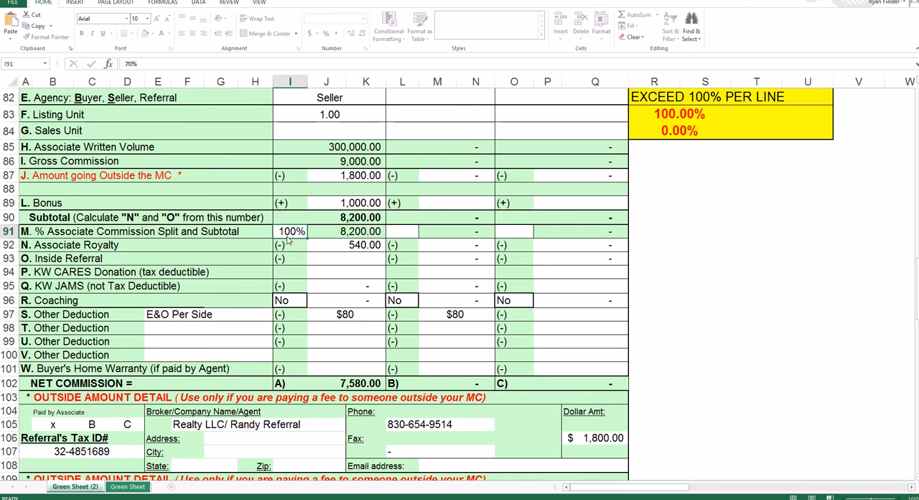
key(Tab)
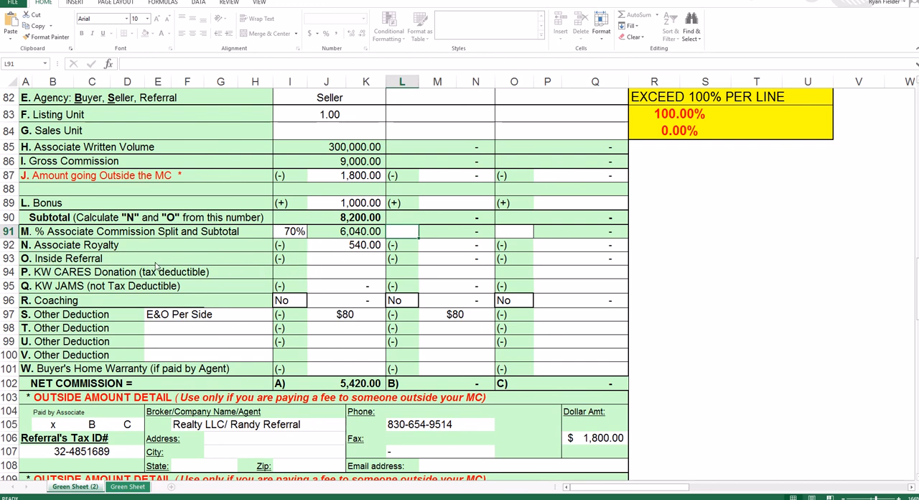
click(334, 260)
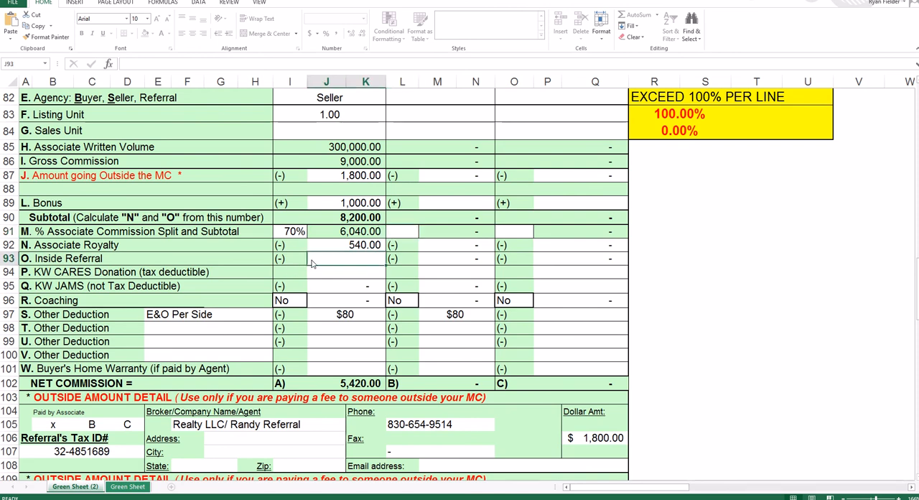
text(250)
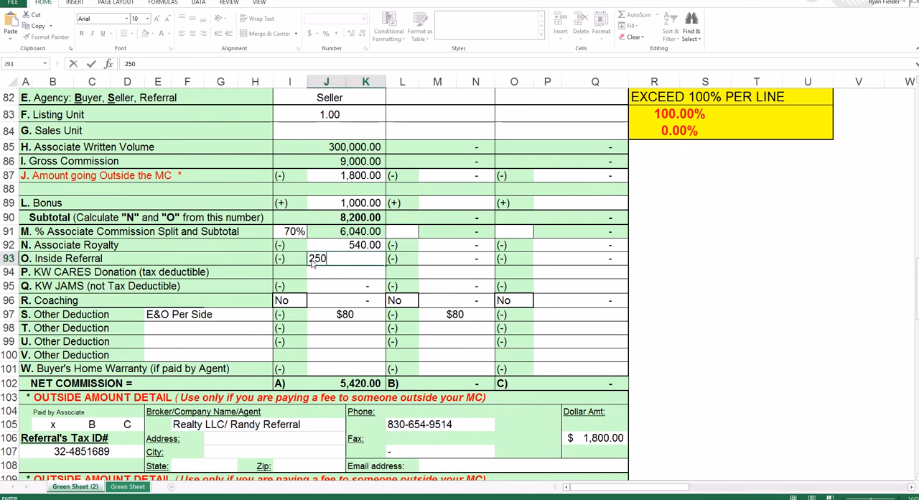
key(Tab)
- Enter 250 as Associate B's inside referral and Referring Agent as Associate B's name
scroll(312, 263, up, 1)
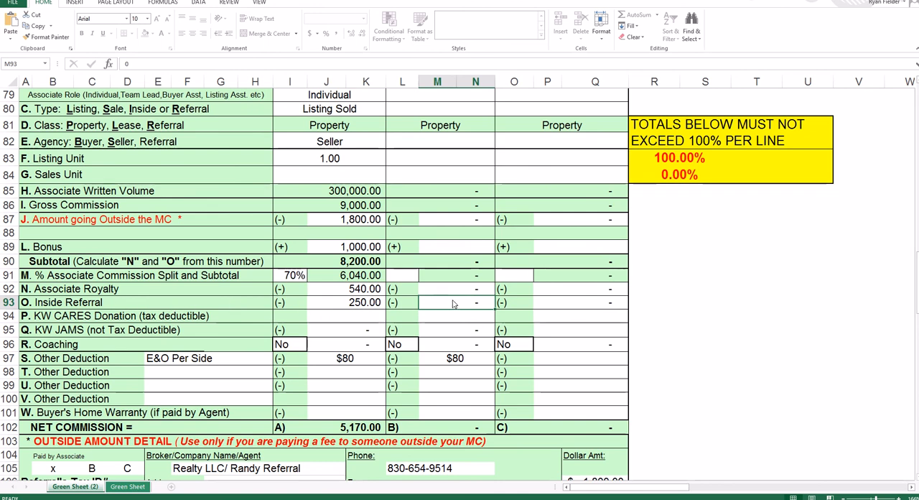
text(250)
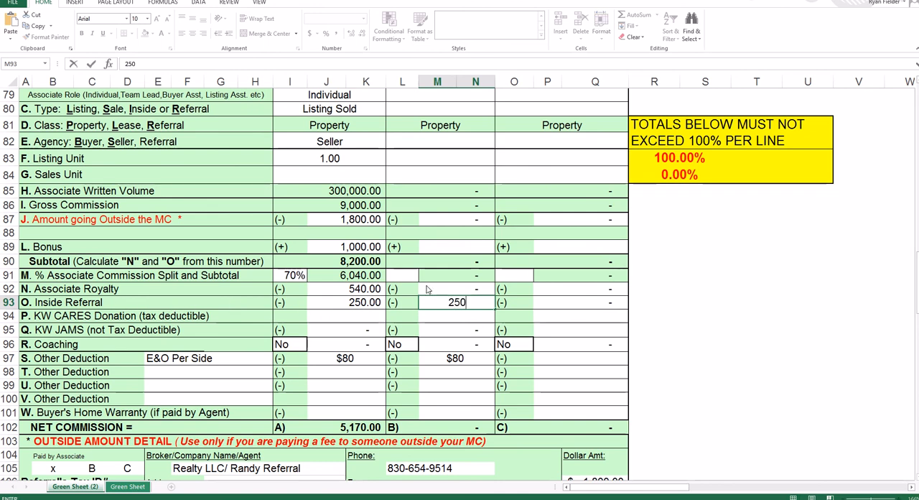
key(Tab)
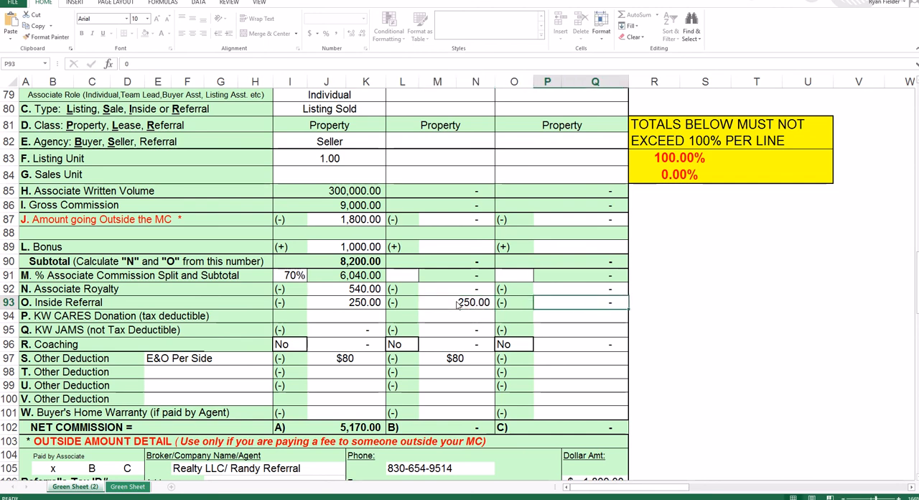
scroll(457, 309, up, 2)
click(444, 179)
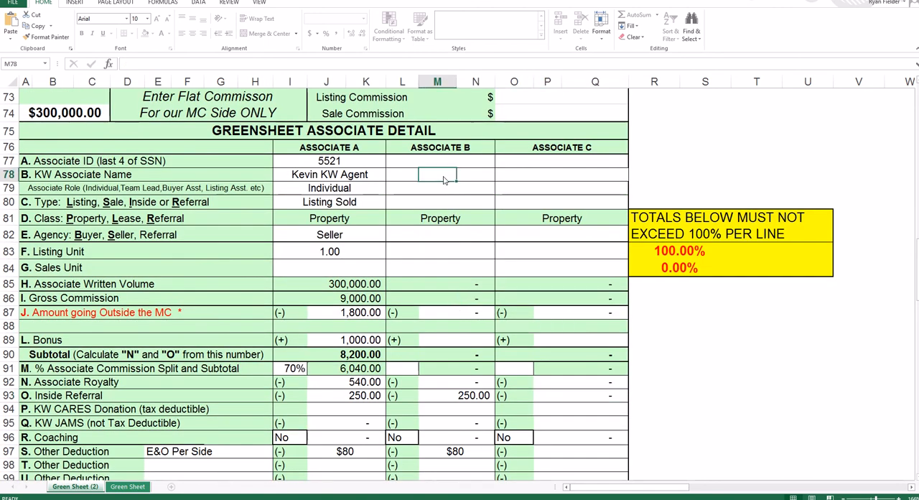
text(Referring)
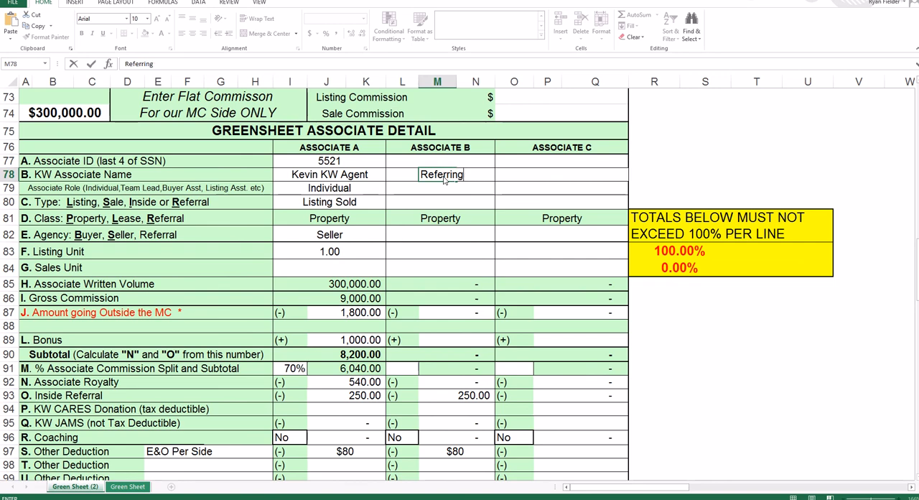
text( Agent)
click(462, 258)
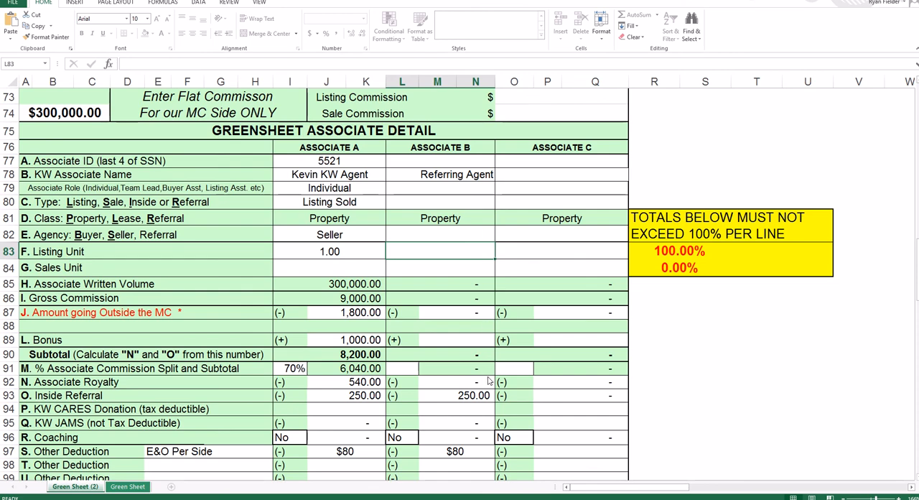
- Clear Associate B's inside referral amount on line O and Associate B's name on line B
scroll(486, 341, down, 1)
click(480, 346)
key(BackSpace)
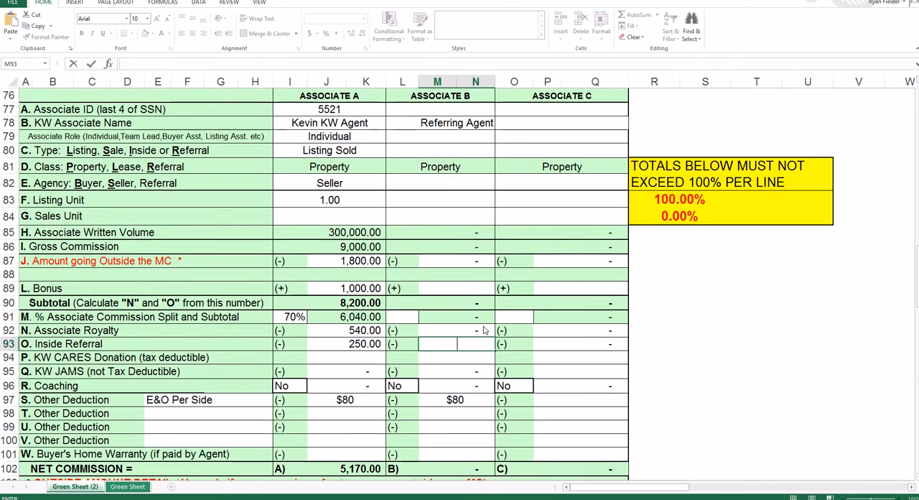
scroll(477, 323, up, 3)
click(471, 274)
key(BackSpace)
click(437, 262)
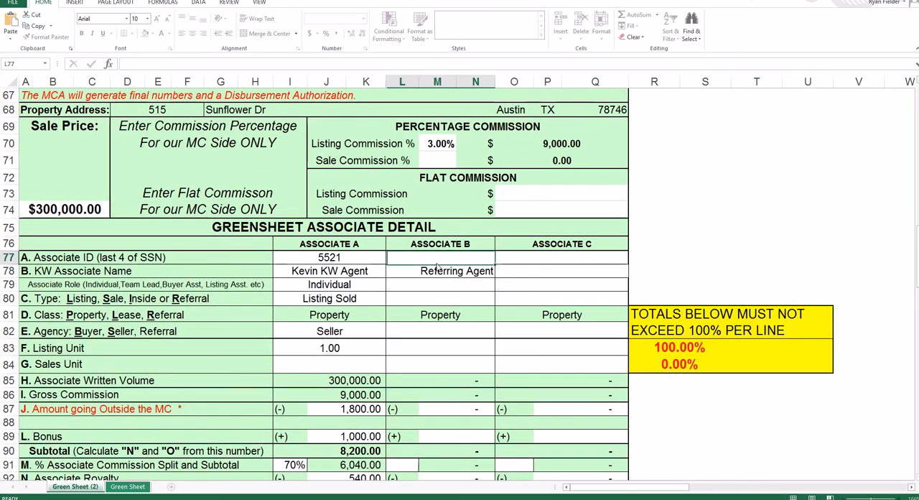
click(439, 273)
key(BackSpace)
- Clear Associate A's inside referral amount on line O
scroll(417, 270, down, 6)
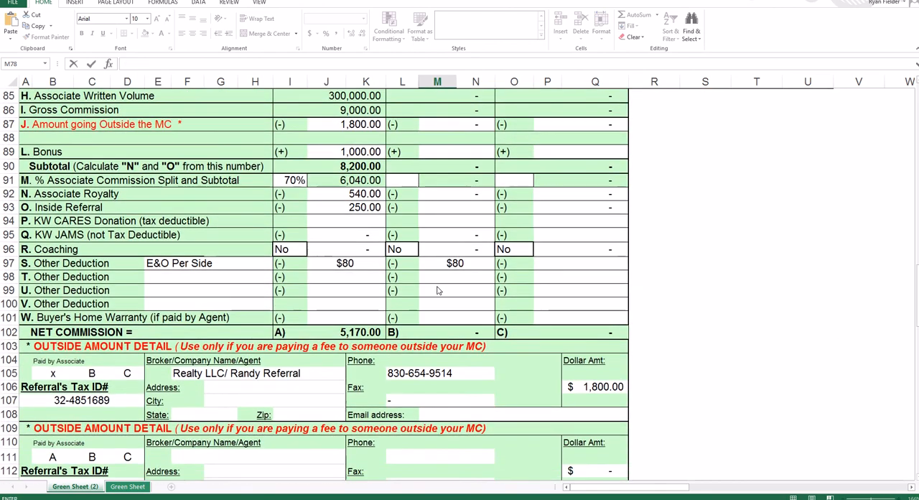
click(367, 210)
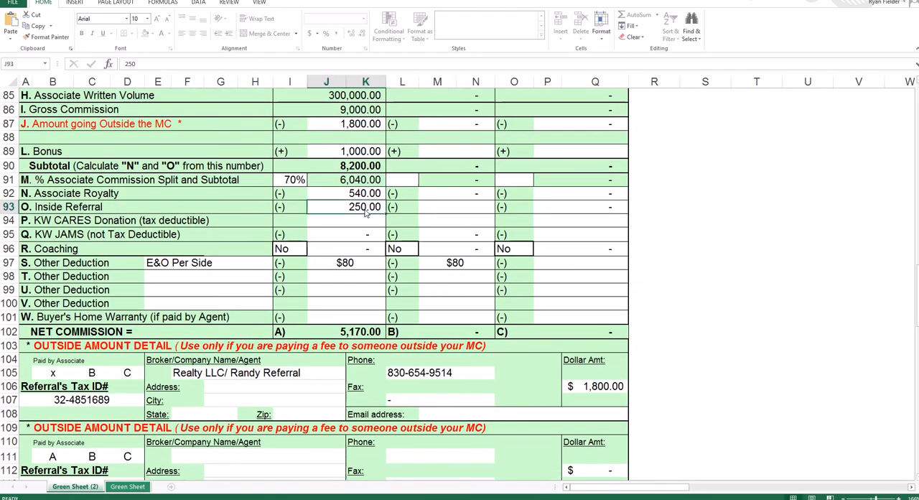
key(Delete)
- Enter a KW CARES donation of 10 and a KW JAMS amount of 25 for Associate A
click(357, 225)
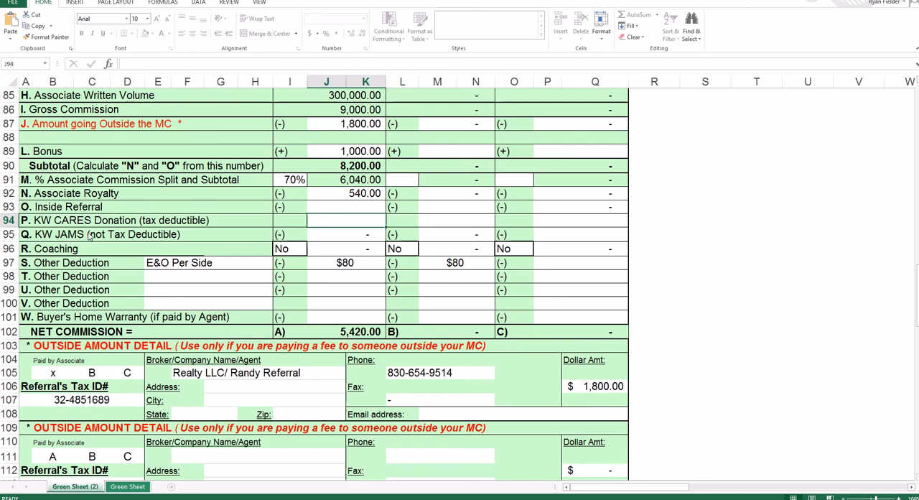
click(353, 242)
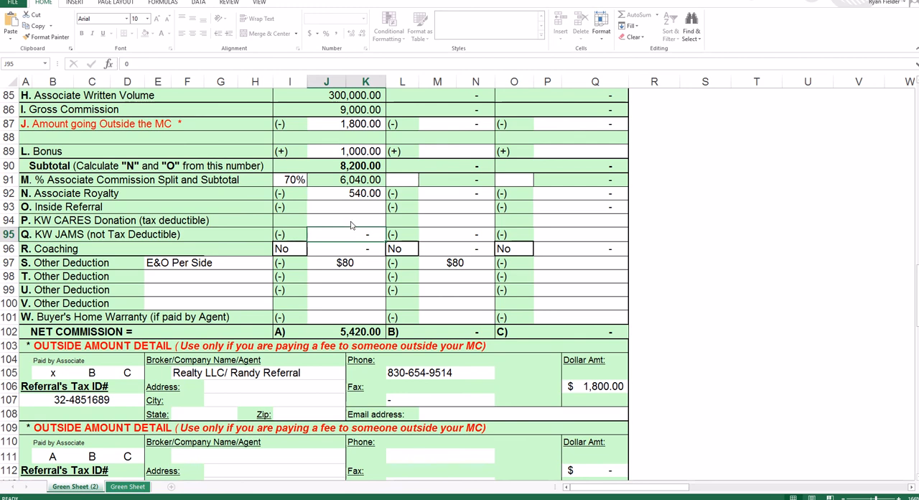
click(334, 223)
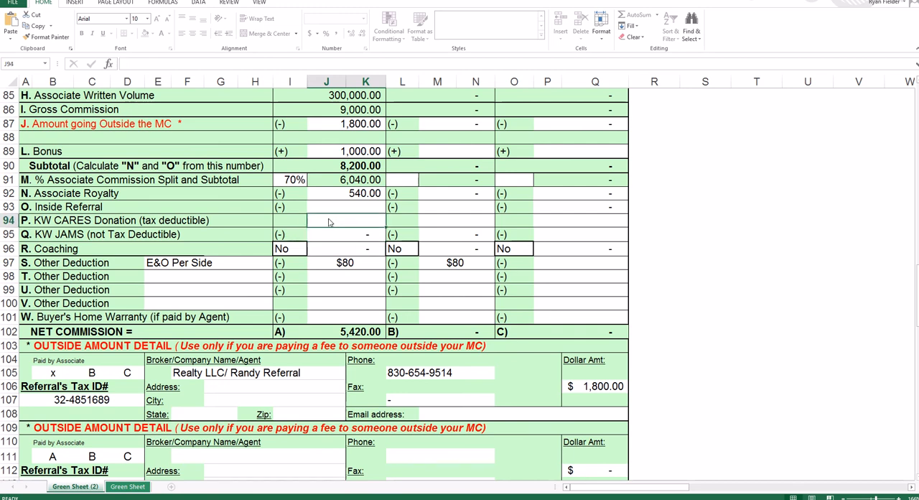
text(10)
key(Return)
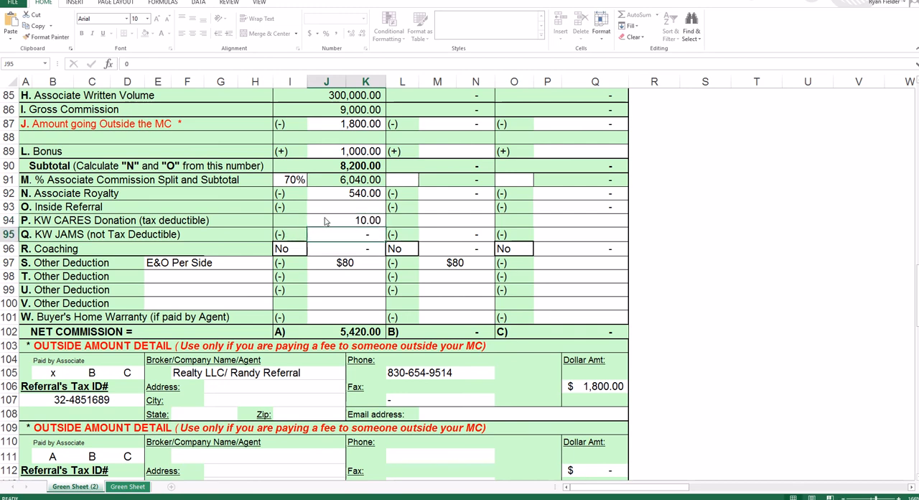
text(25)
key(Return)
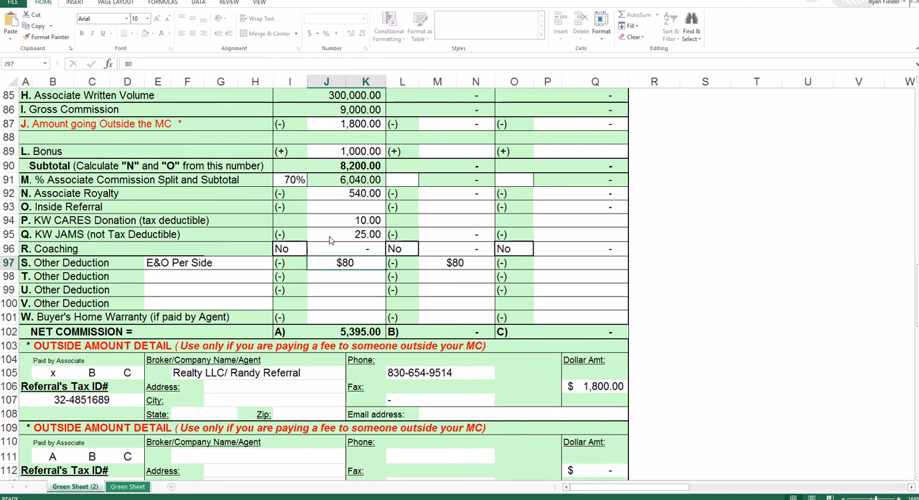
- Try Yes for Associate A's coaching on line R and return it to No
click(293, 255)
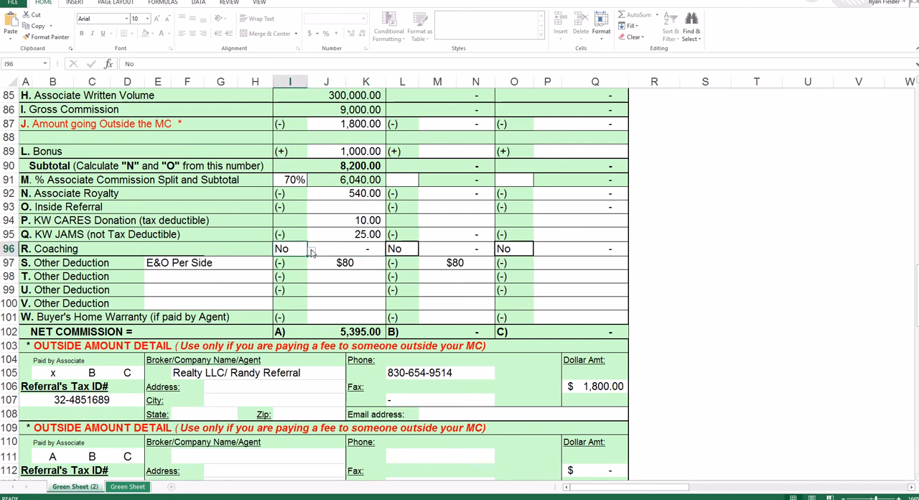
click(311, 252)
click(288, 257)
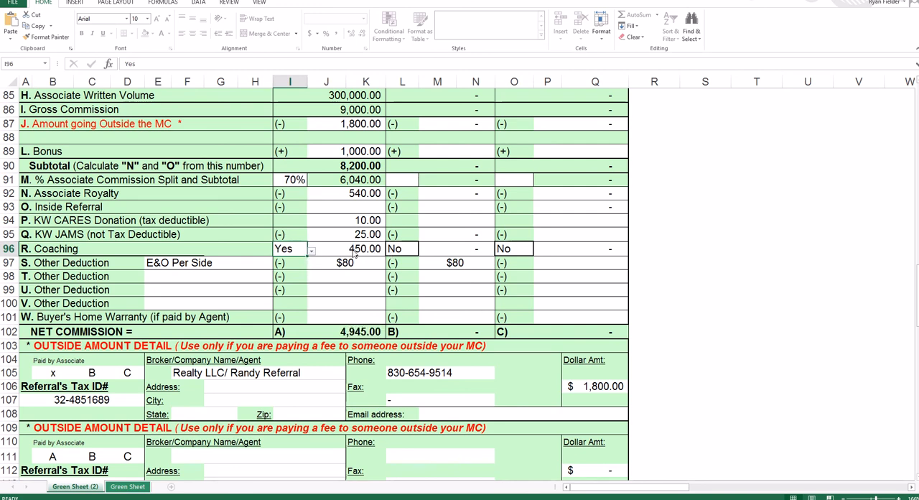
click(312, 251)
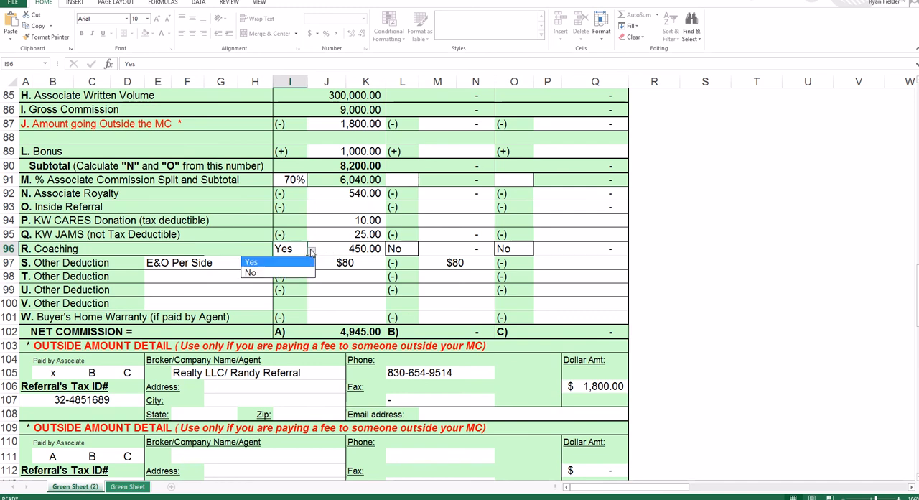
click(292, 273)
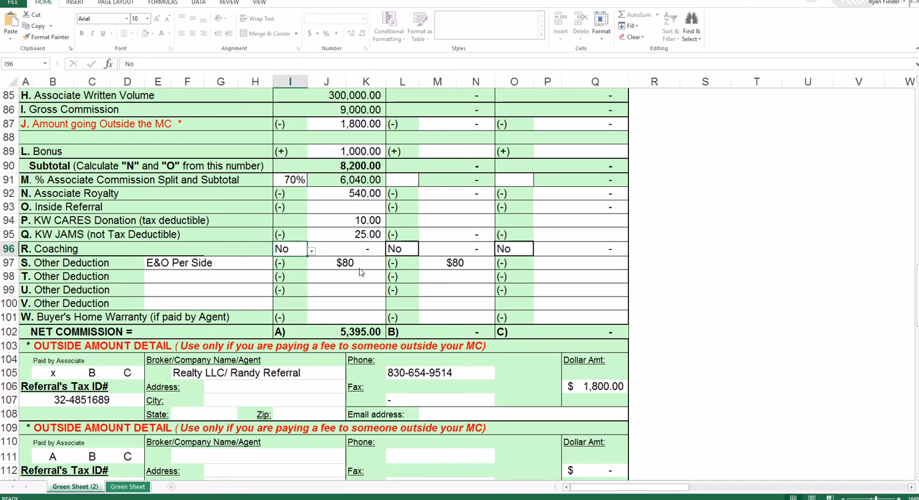
- Add Contract To Close as the other deduction on line T, with 150 for Associate A
click(167, 278)
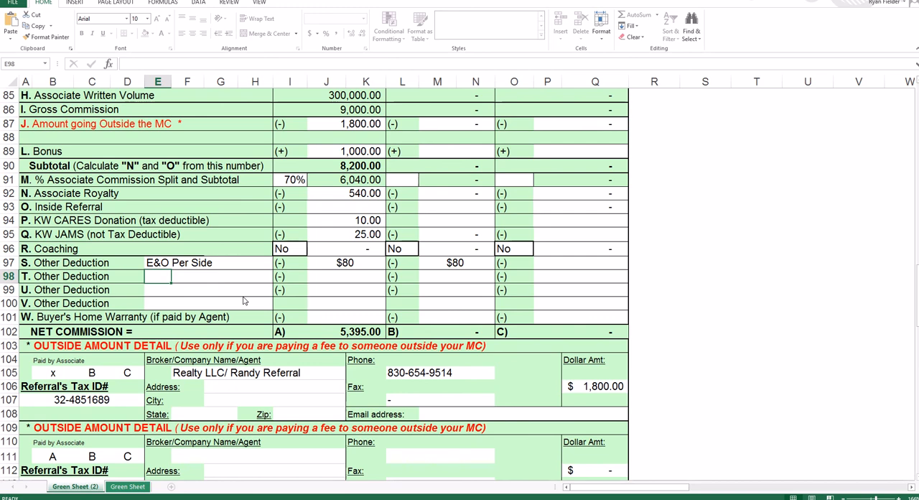
text(Contract Tot)
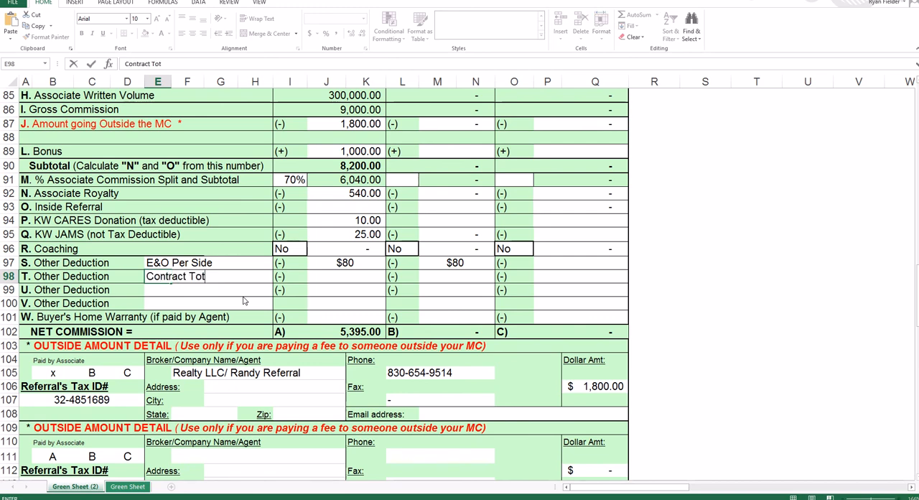
text(CL)
text(lose)
key(Tab)
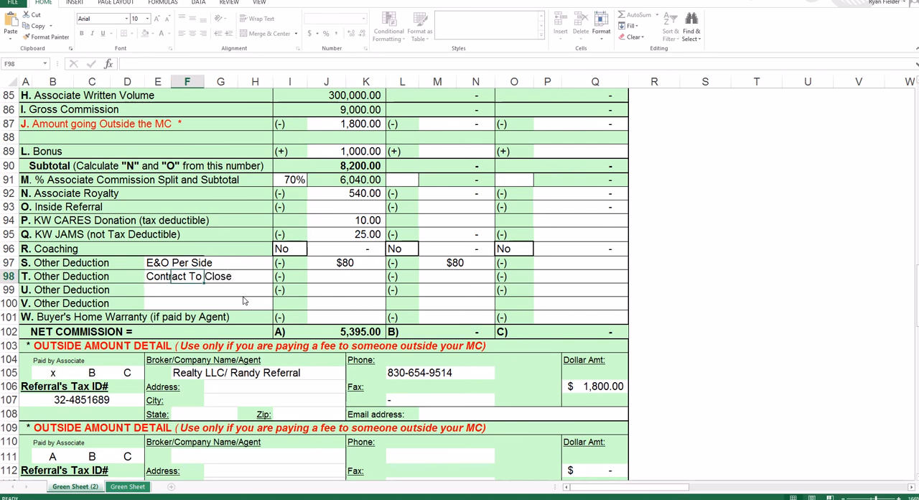
key(Tab)
key(Tab)
key(Tab)
key(Tab)
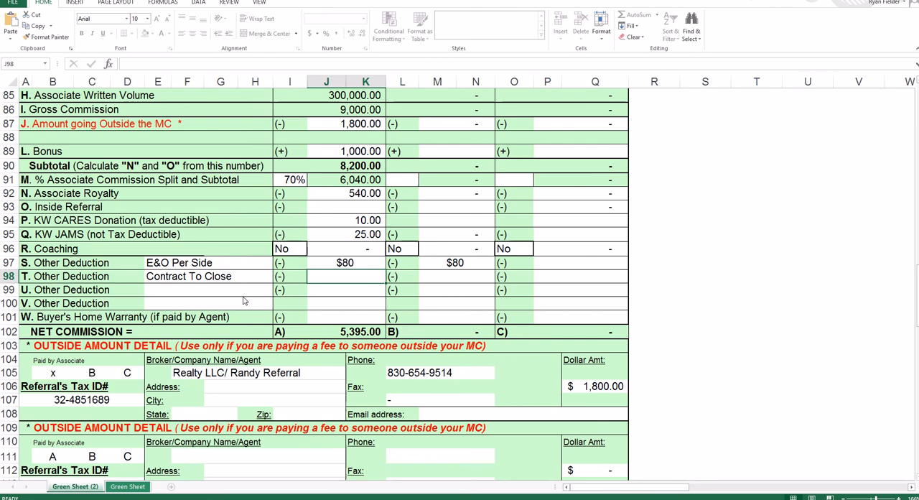
text(150)
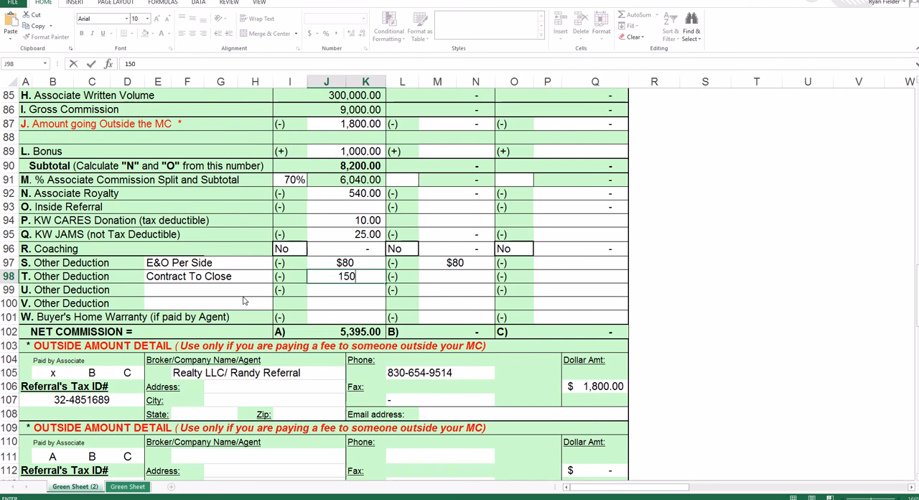
key(Return)
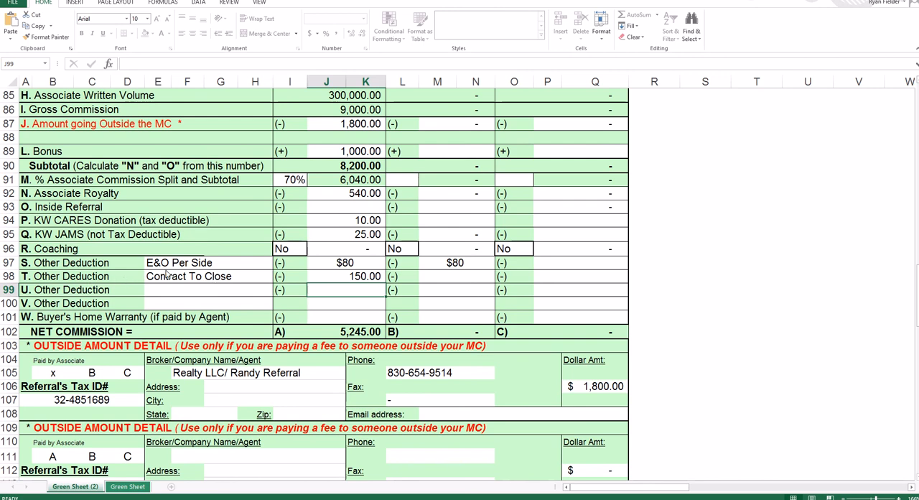
drag(194, 279, 325, 308)
click(345, 305)
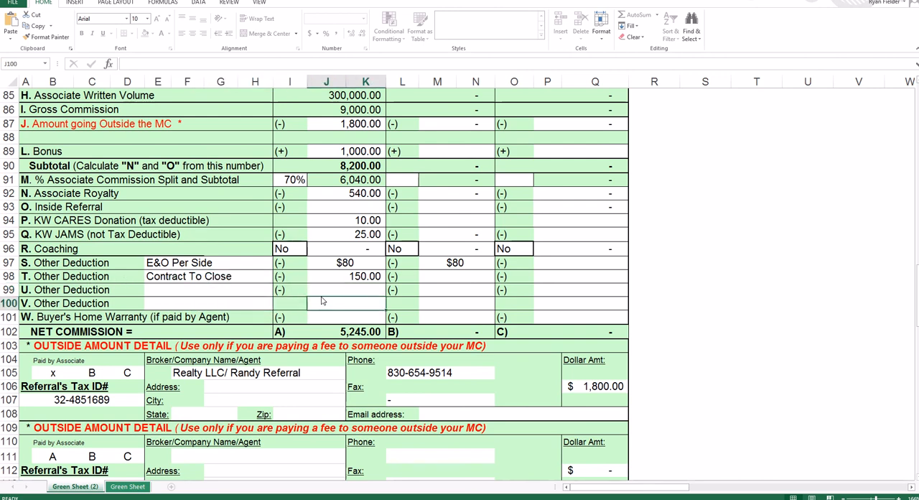
drag(157, 280, 269, 281)
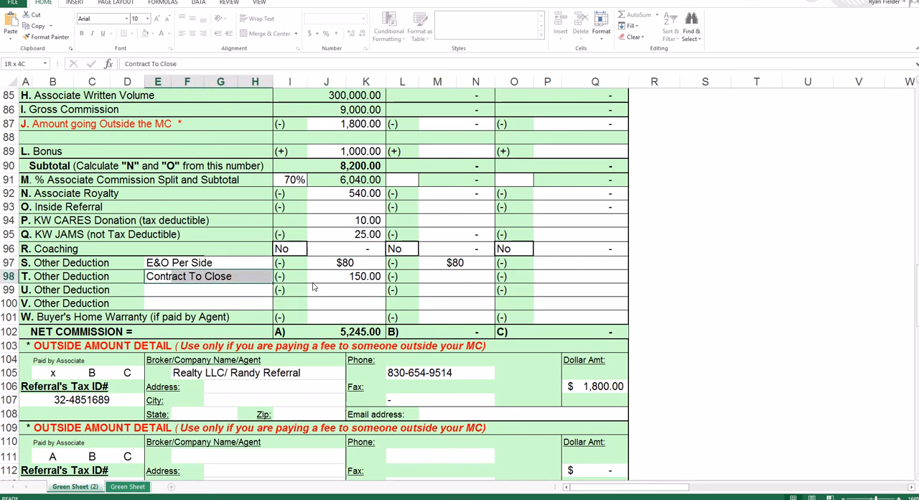
click(352, 304)
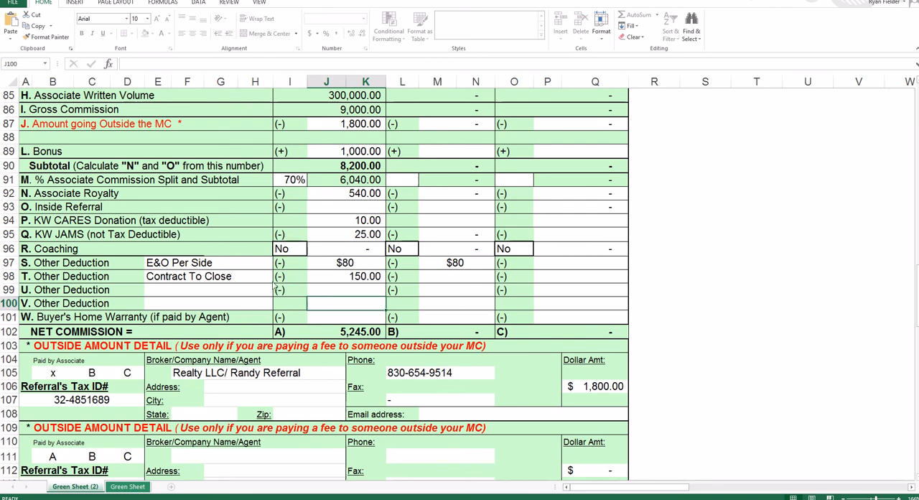
- Try Credit to the Buyer as the description of other deduction U and clear it again
click(182, 294)
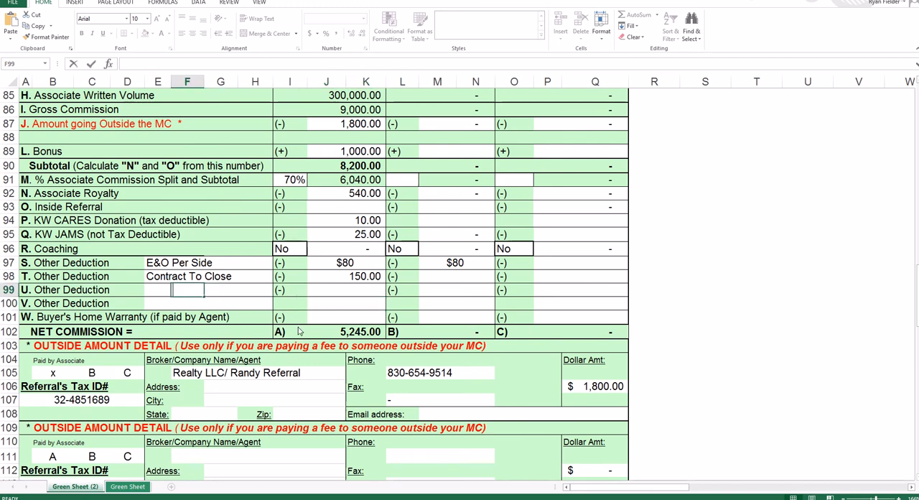
text(Credit to the )
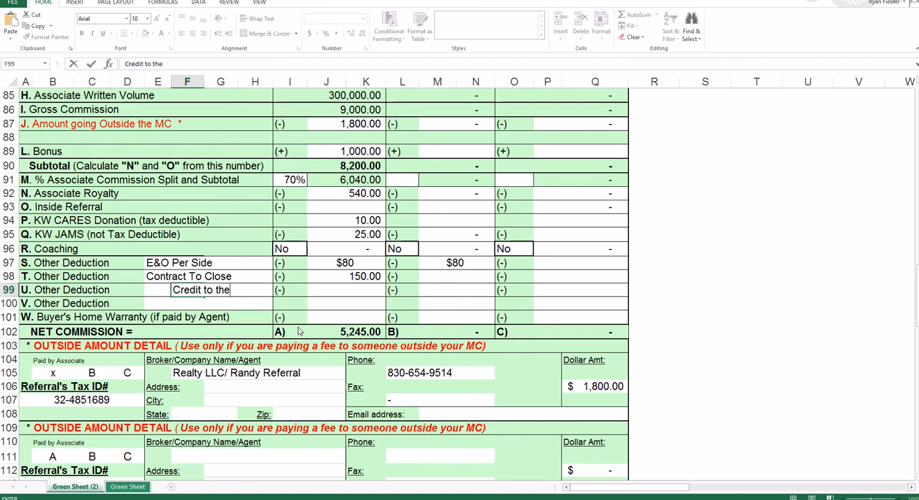
text(B)
key(BackSpace)
text(Bue)
text(yer)
key(Tab)
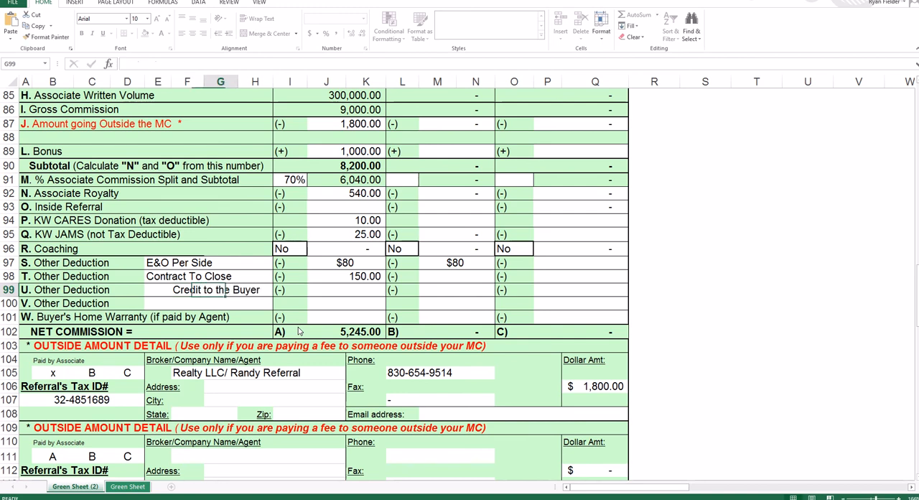
click(357, 290)
click(178, 291)
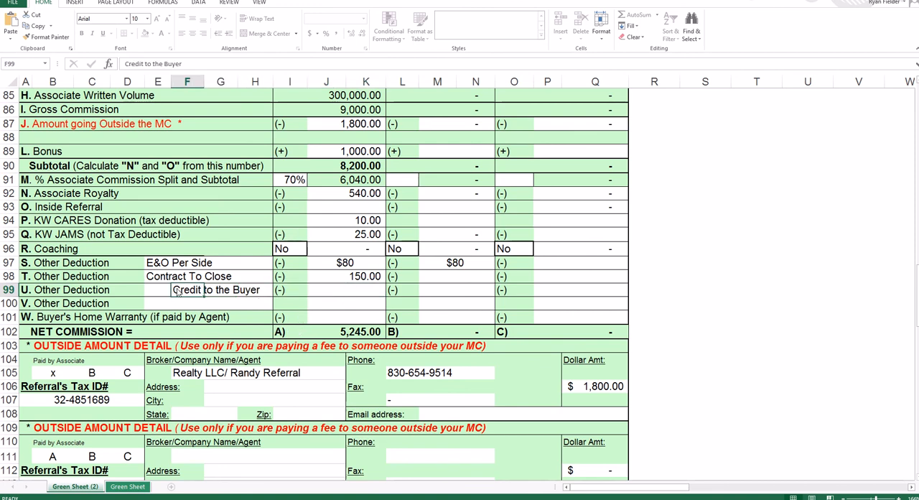
key(Delete)
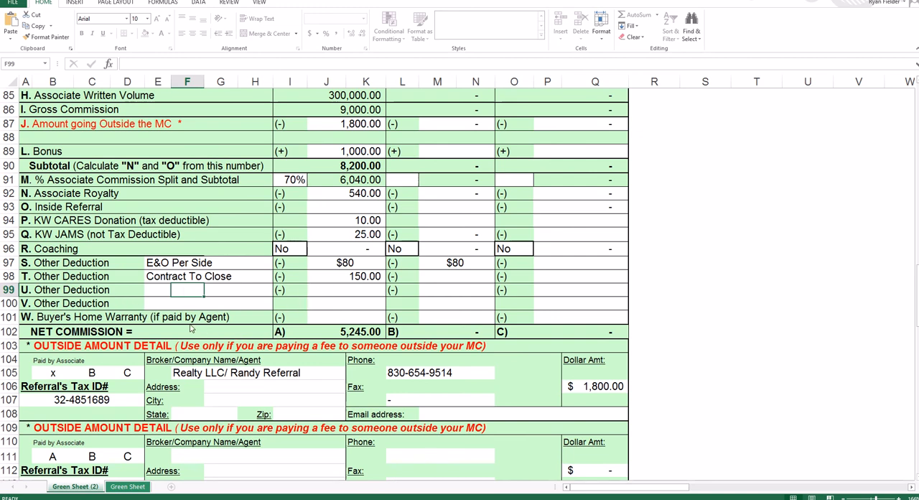
- Enter 450 as Associate A's buyer's home warranty on line W
click(371, 321)
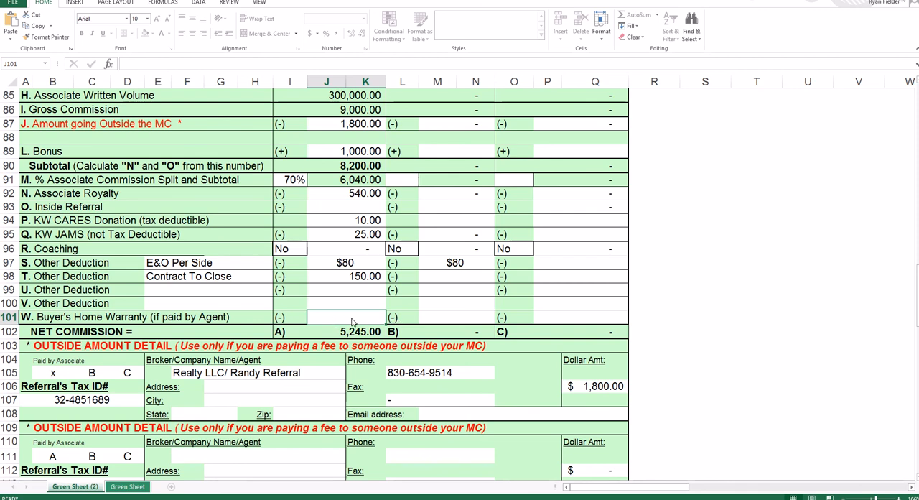
text(450)
key(Return)
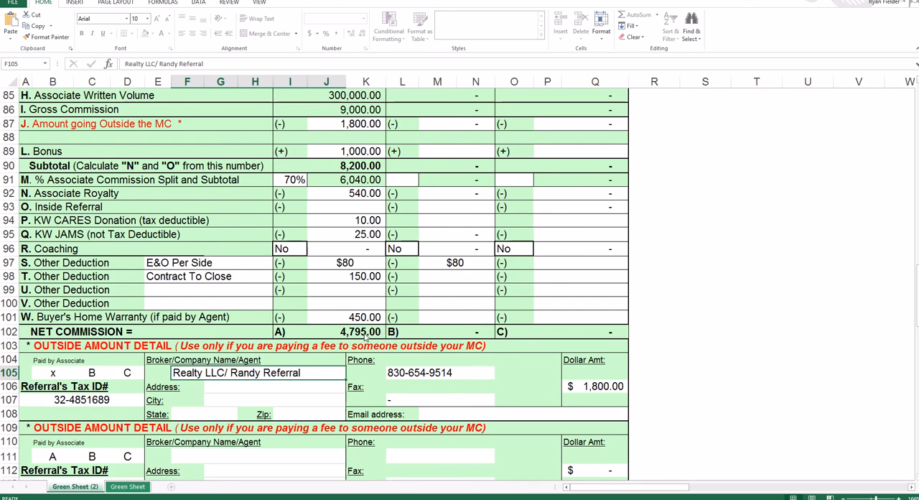
- Clear Associate A's amount going outside the MC, bonus and KW CARES donation
scroll(386, 318, up, 3)
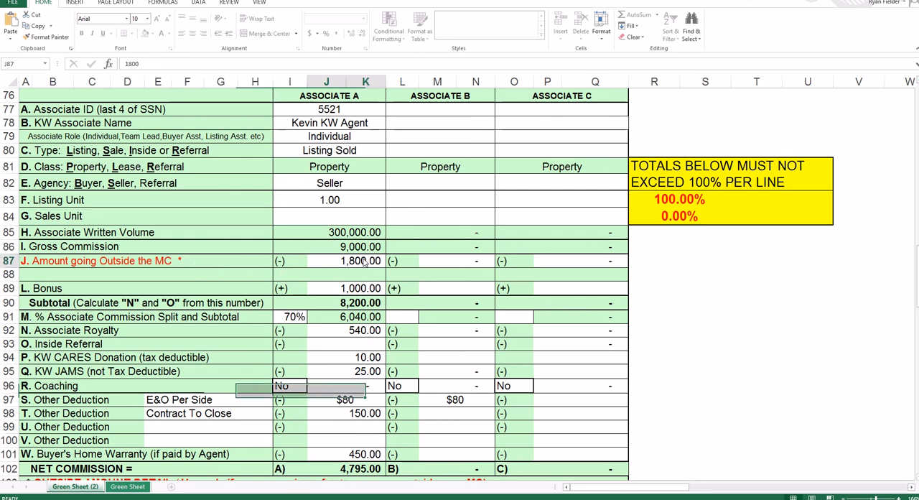
click(364, 263)
key(Delete)
click(357, 286)
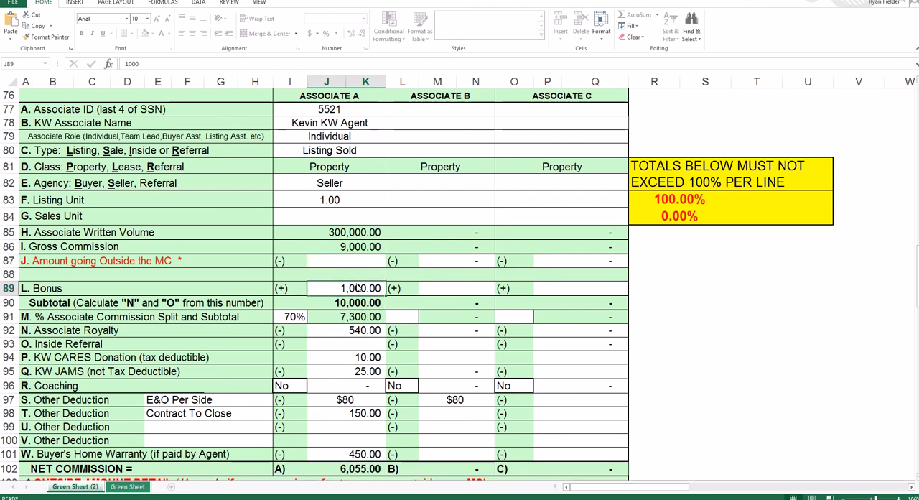
key(Delete)
- Clear Associate A's home warranty amount and the Contract To Close deduction's amount and description
key(Delete)
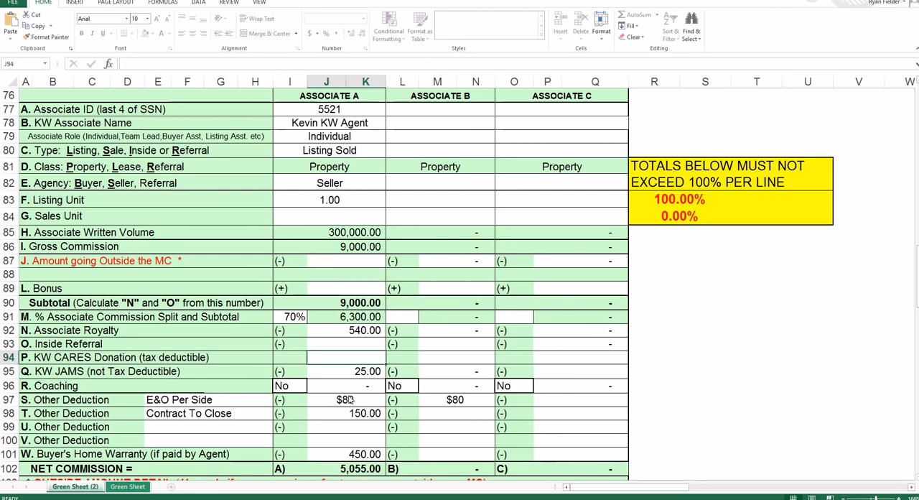
click(344, 414)
key(Delete)
click(337, 450)
key(Delete)
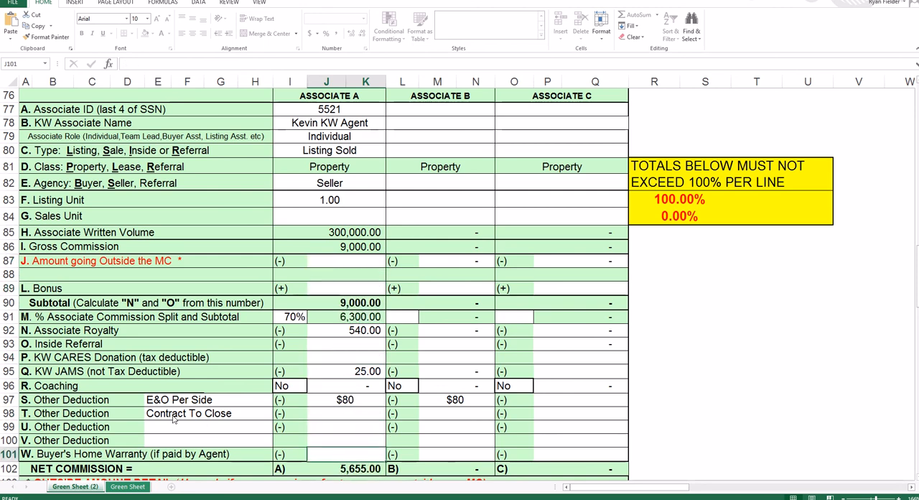
click(167, 416)
key(Delete)
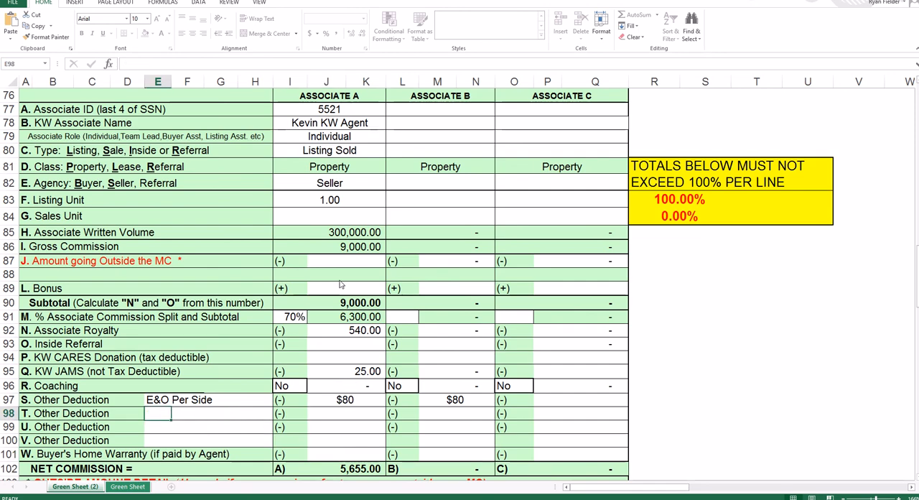
- Review Associate A's details, commission, deductions and net commission against the commission percentages above
scroll(341, 283, up, 2)
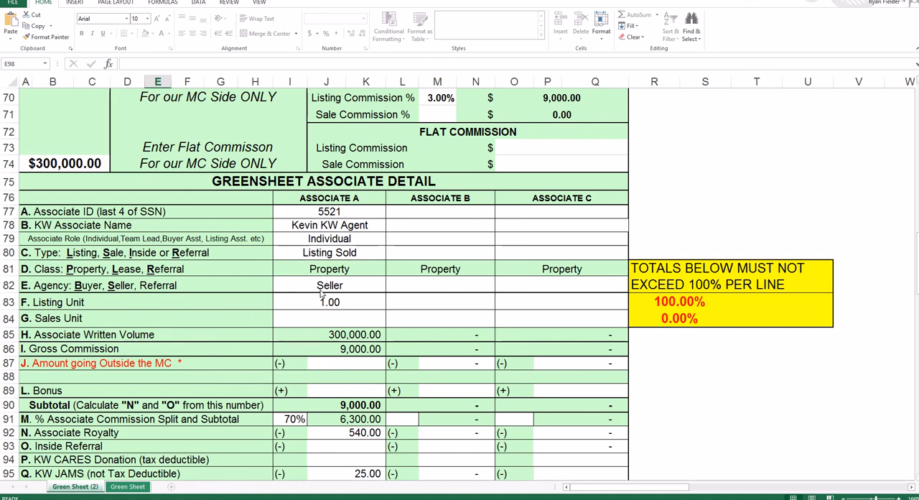
scroll(323, 244, down, 1)
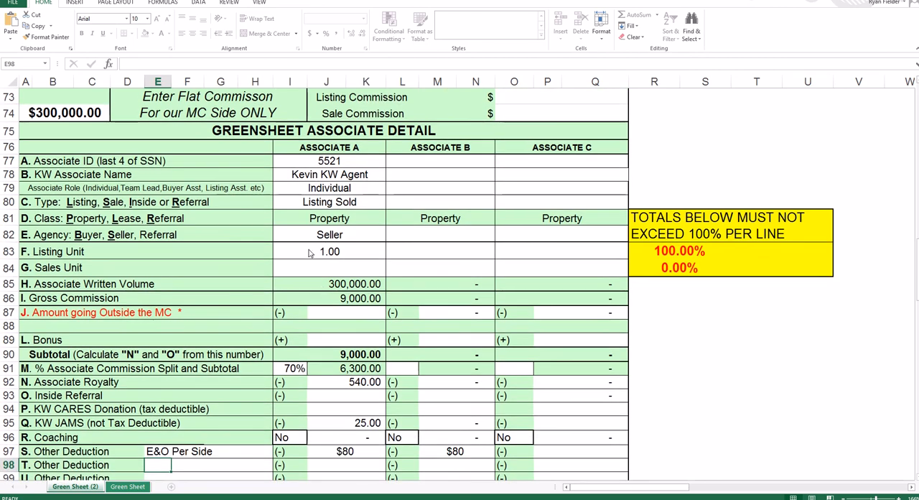
scroll(339, 331, down, 1)
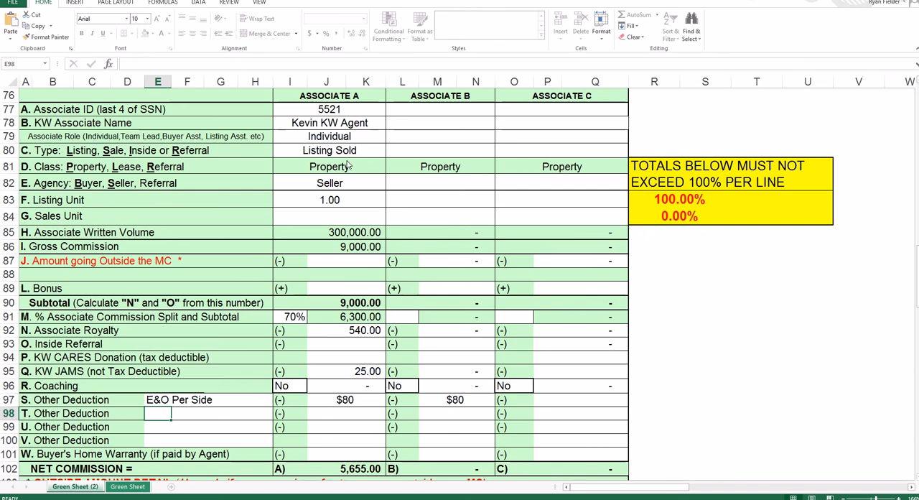
scroll(349, 167, down, 1)
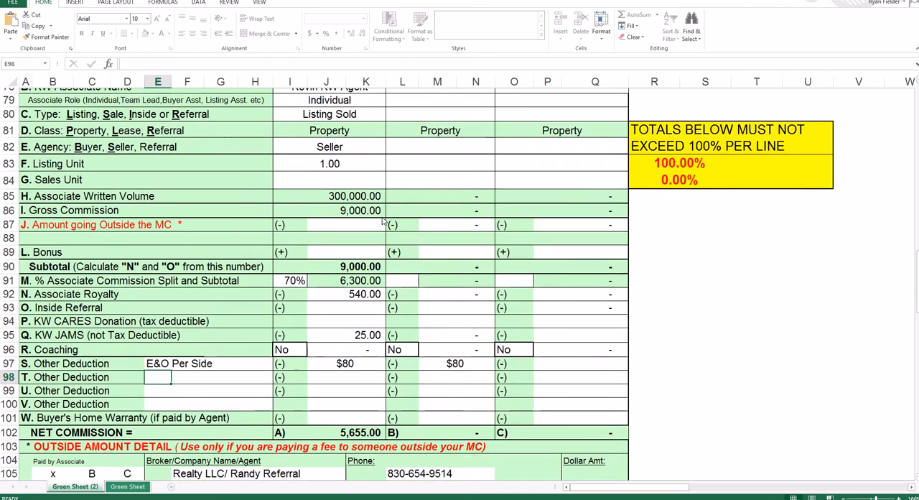
scroll(384, 221, up, 1)
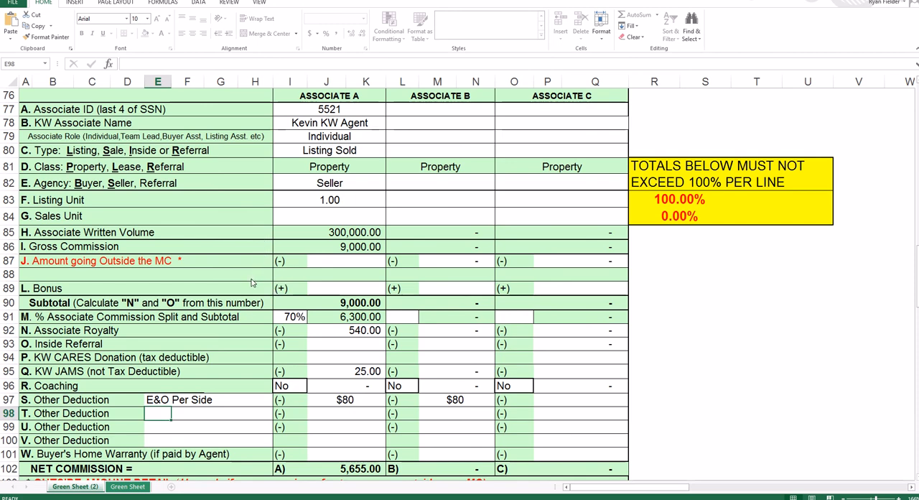
scroll(252, 282, down, 2)
scroll(252, 282, up, 2)
scroll(252, 283, up, 2)
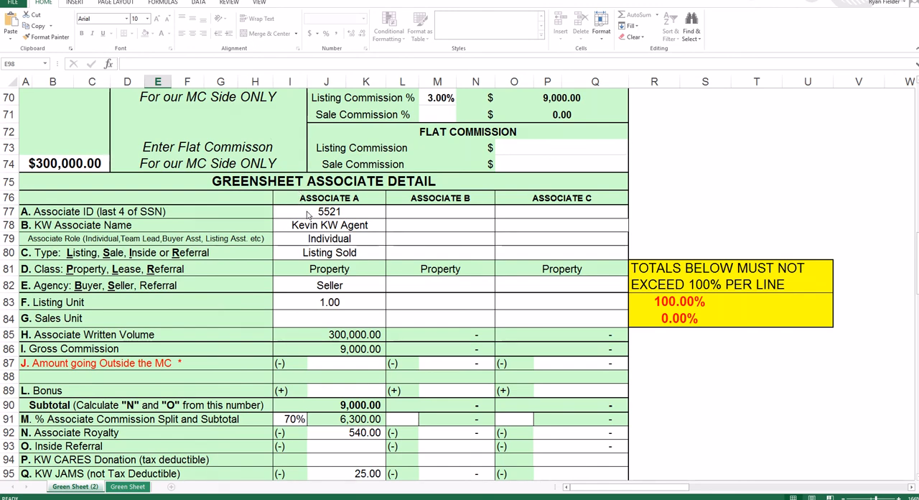
scroll(280, 219, up, 9)
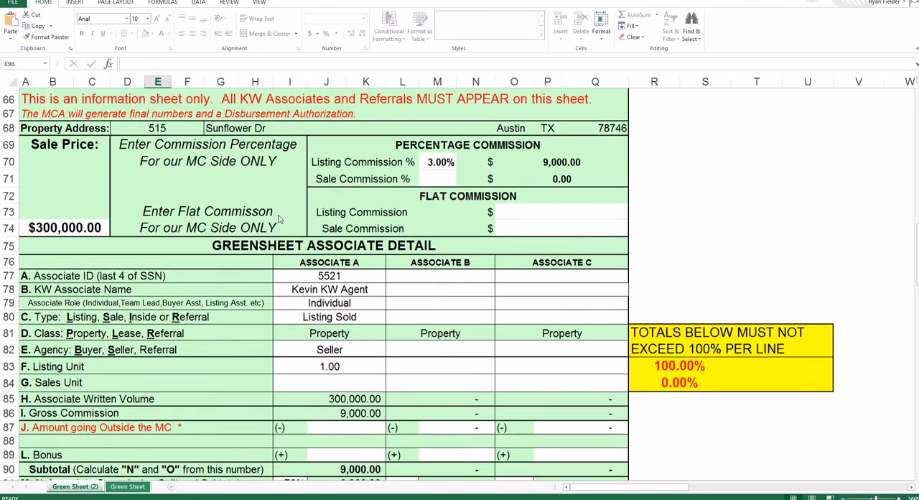